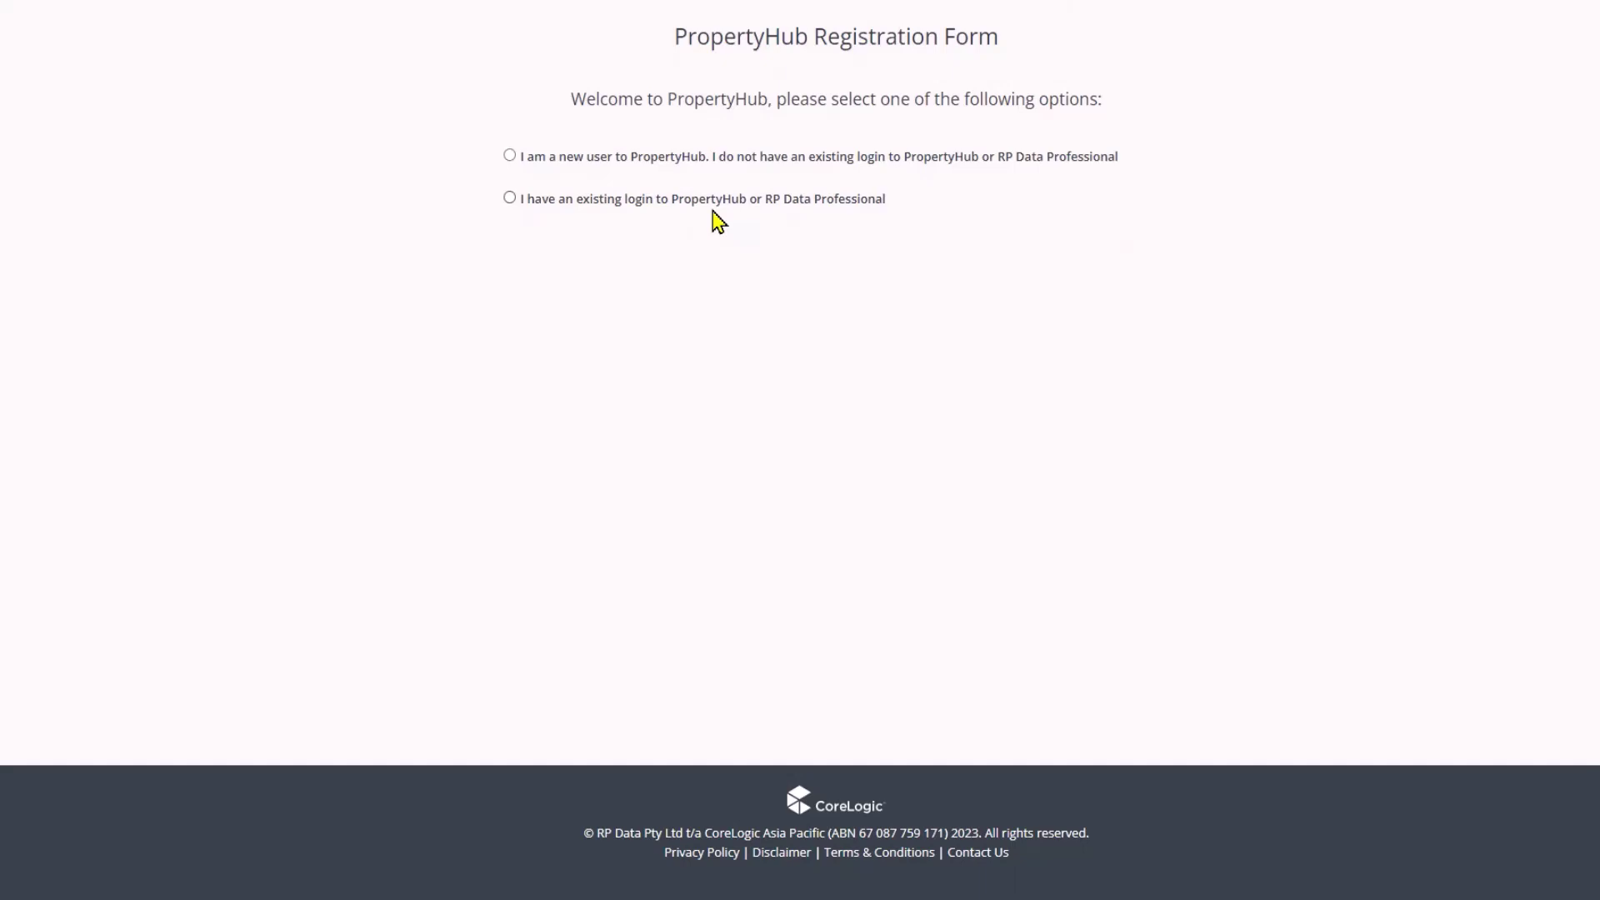
# - Select the new-user option and scroll through the registration form
pyautogui.click(509, 156)
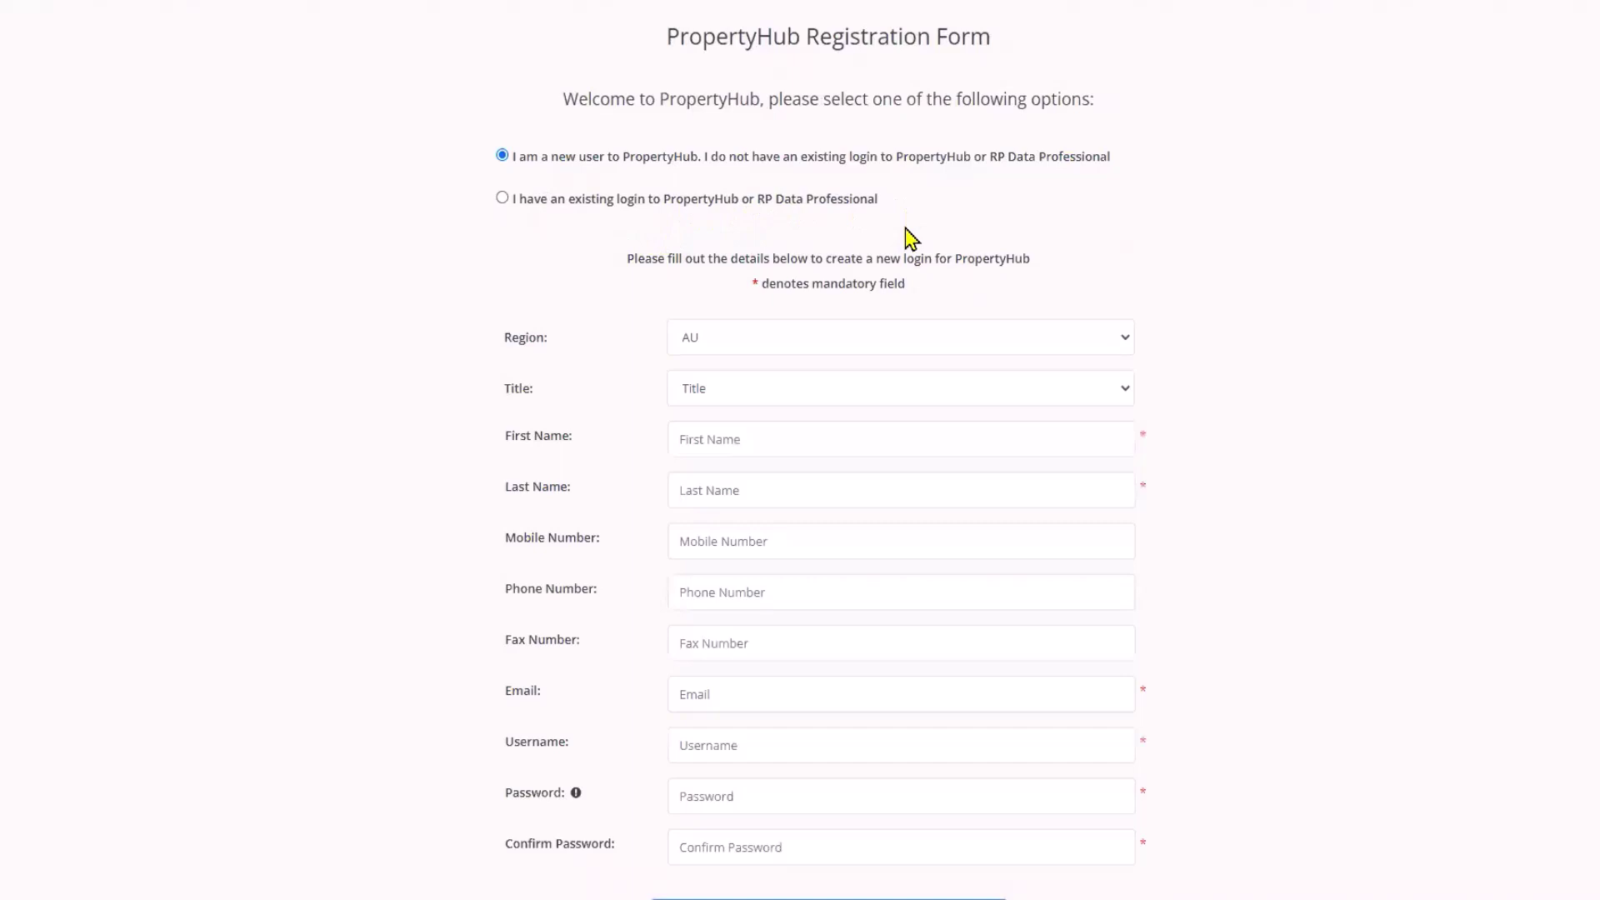
pyautogui.scroll(-2, 904, 238)
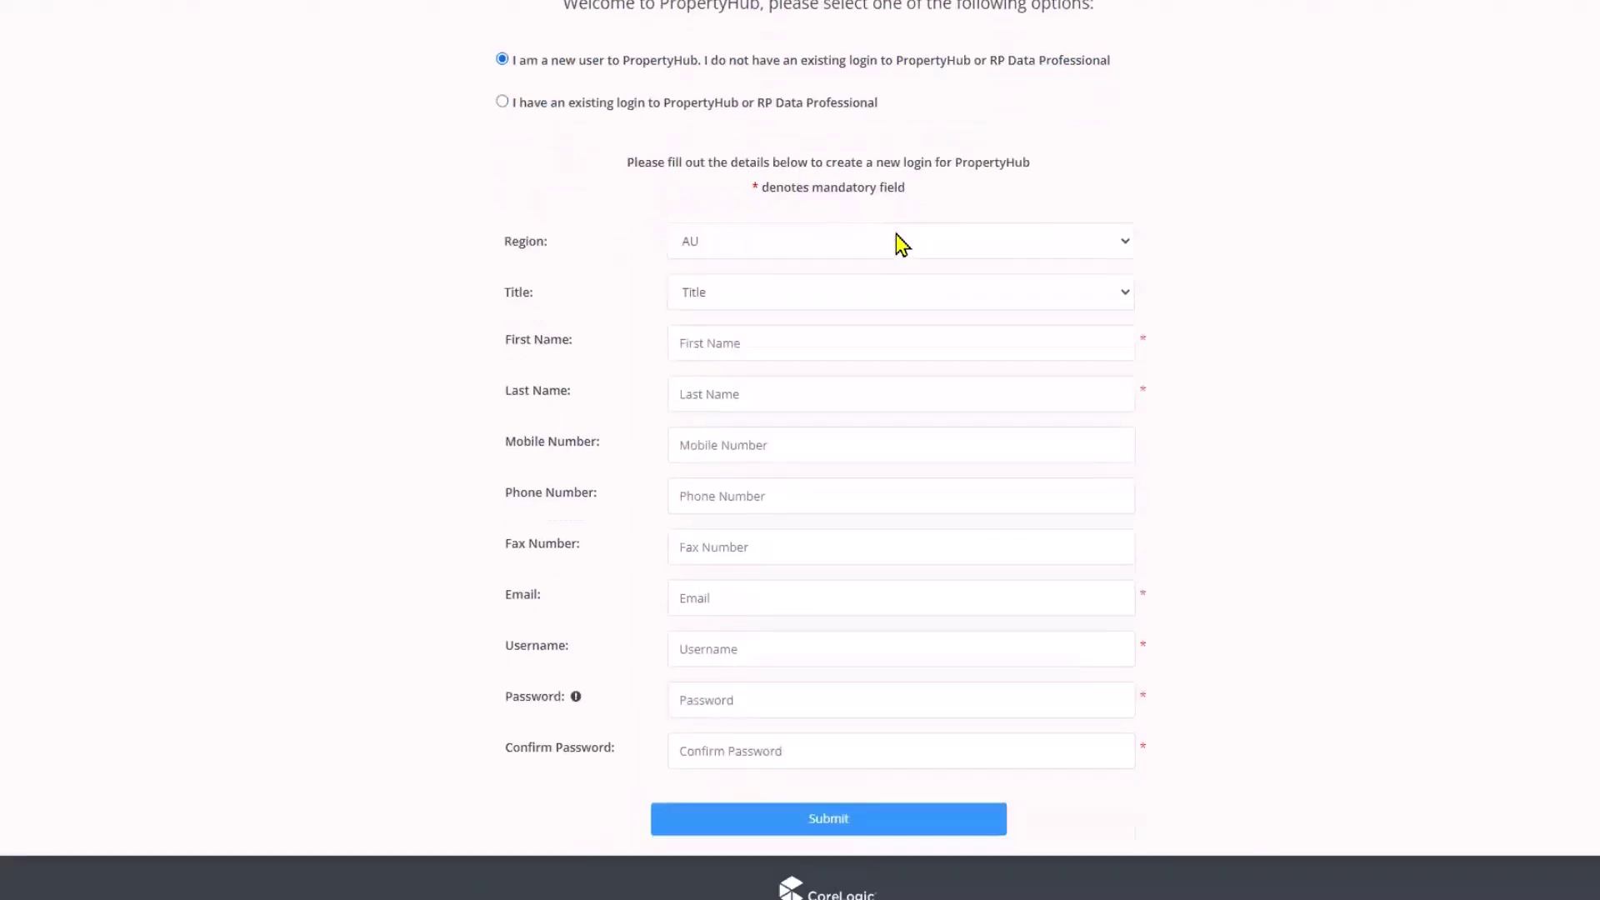
pyautogui.scroll(-1, 898, 242)
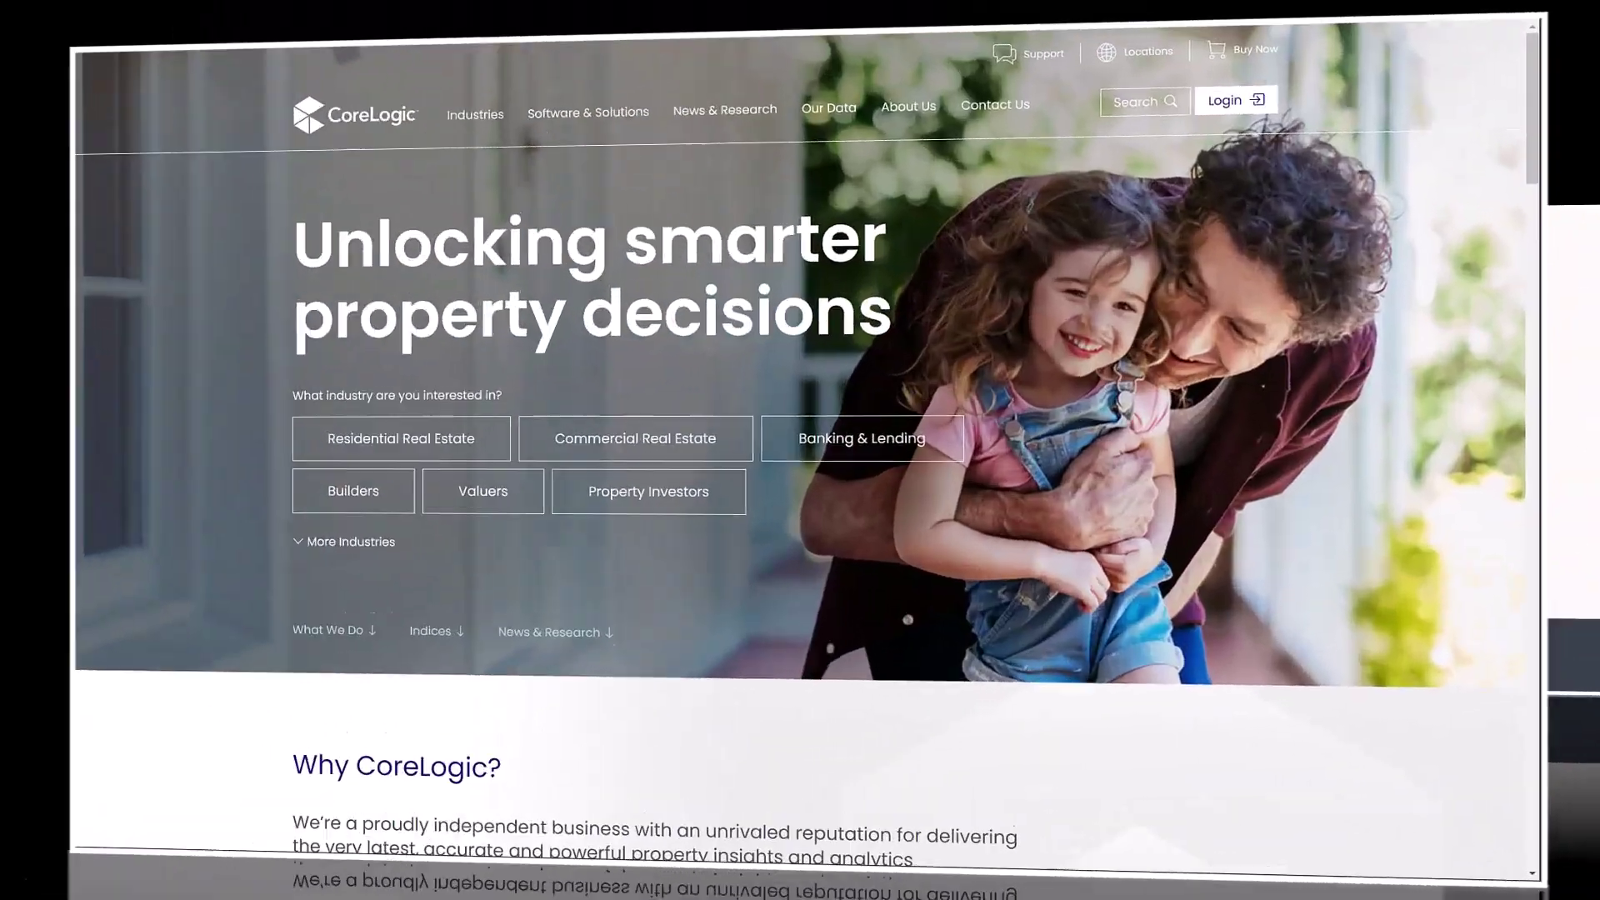
# - Log in through the CoreLogic email login, then sign in with username and password
pyautogui.click(1231, 101)
pyautogui.click(865, 267)
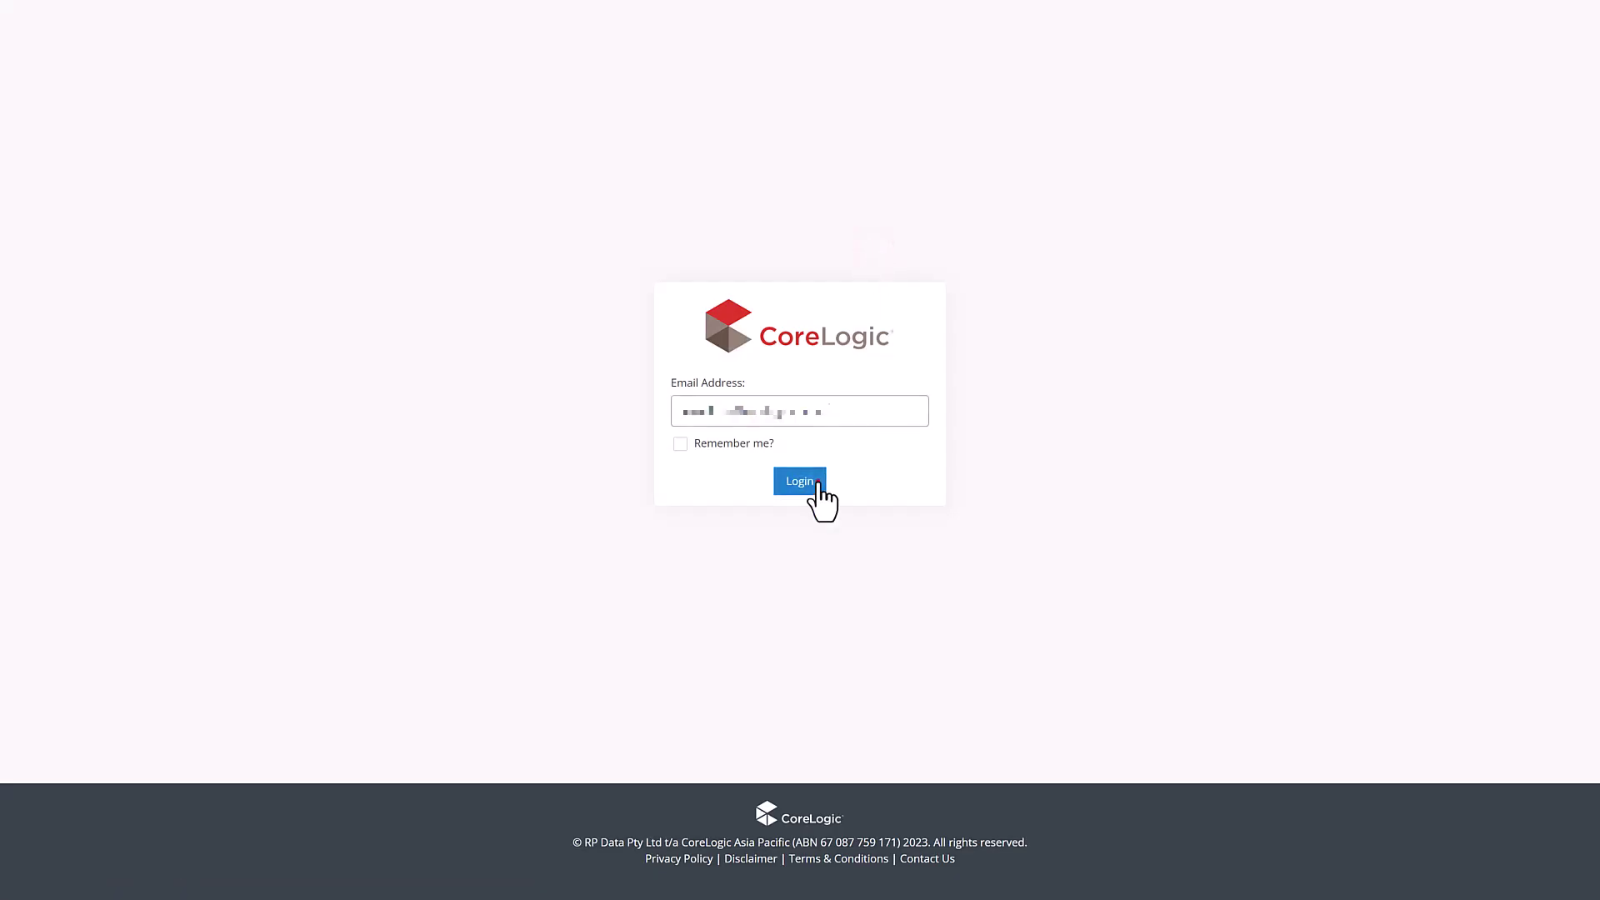
pyautogui.click(813, 485)
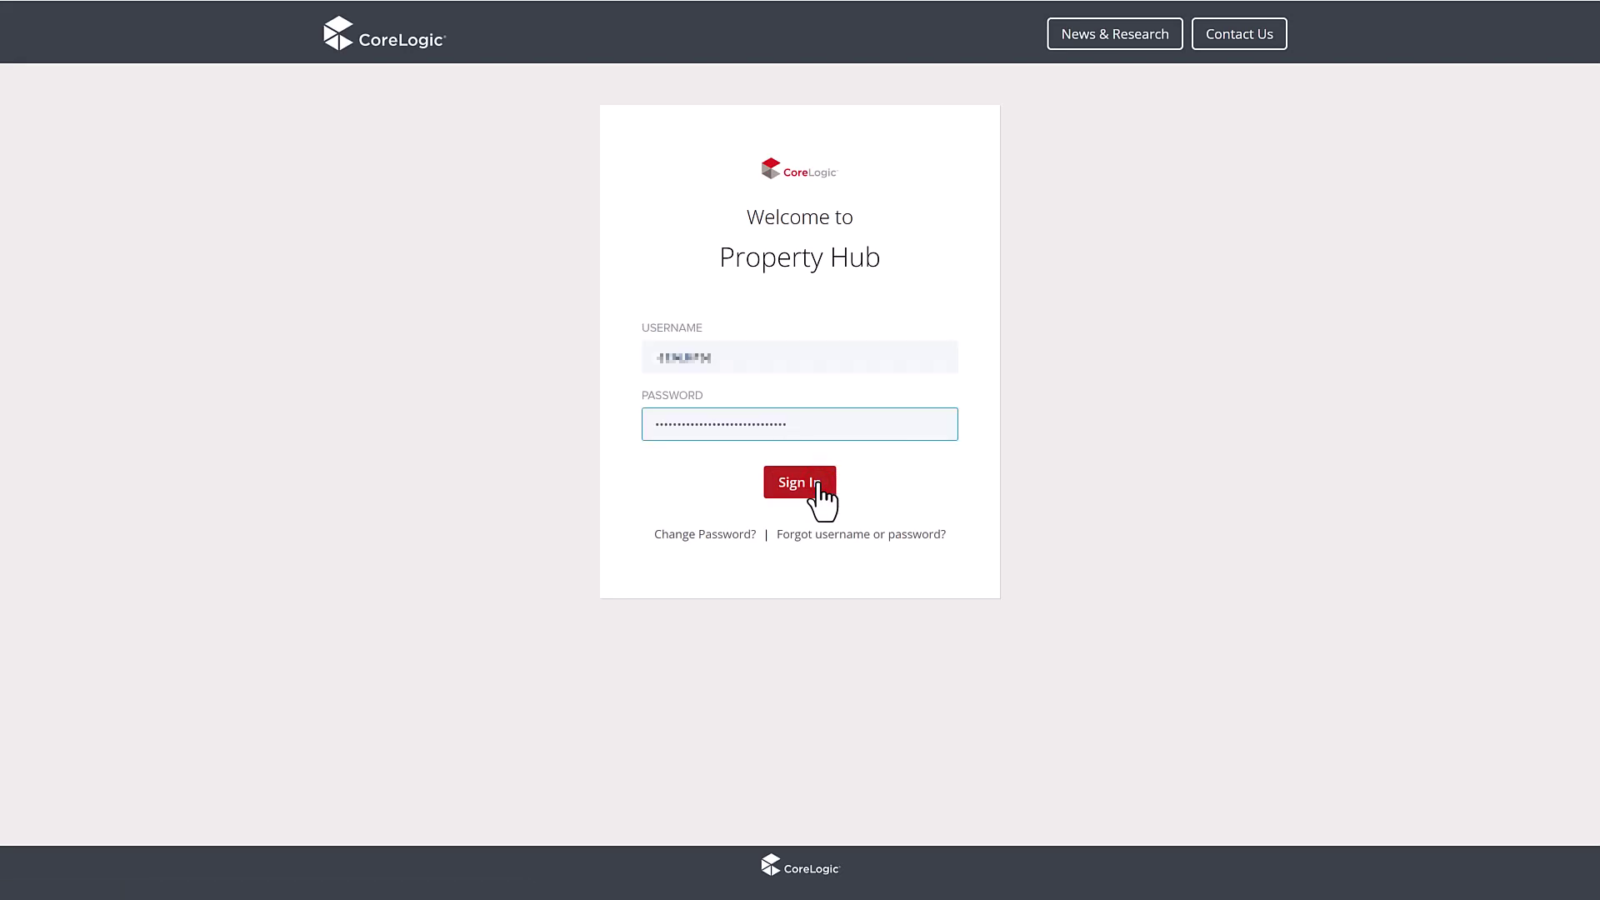
pyautogui.click(819, 488)
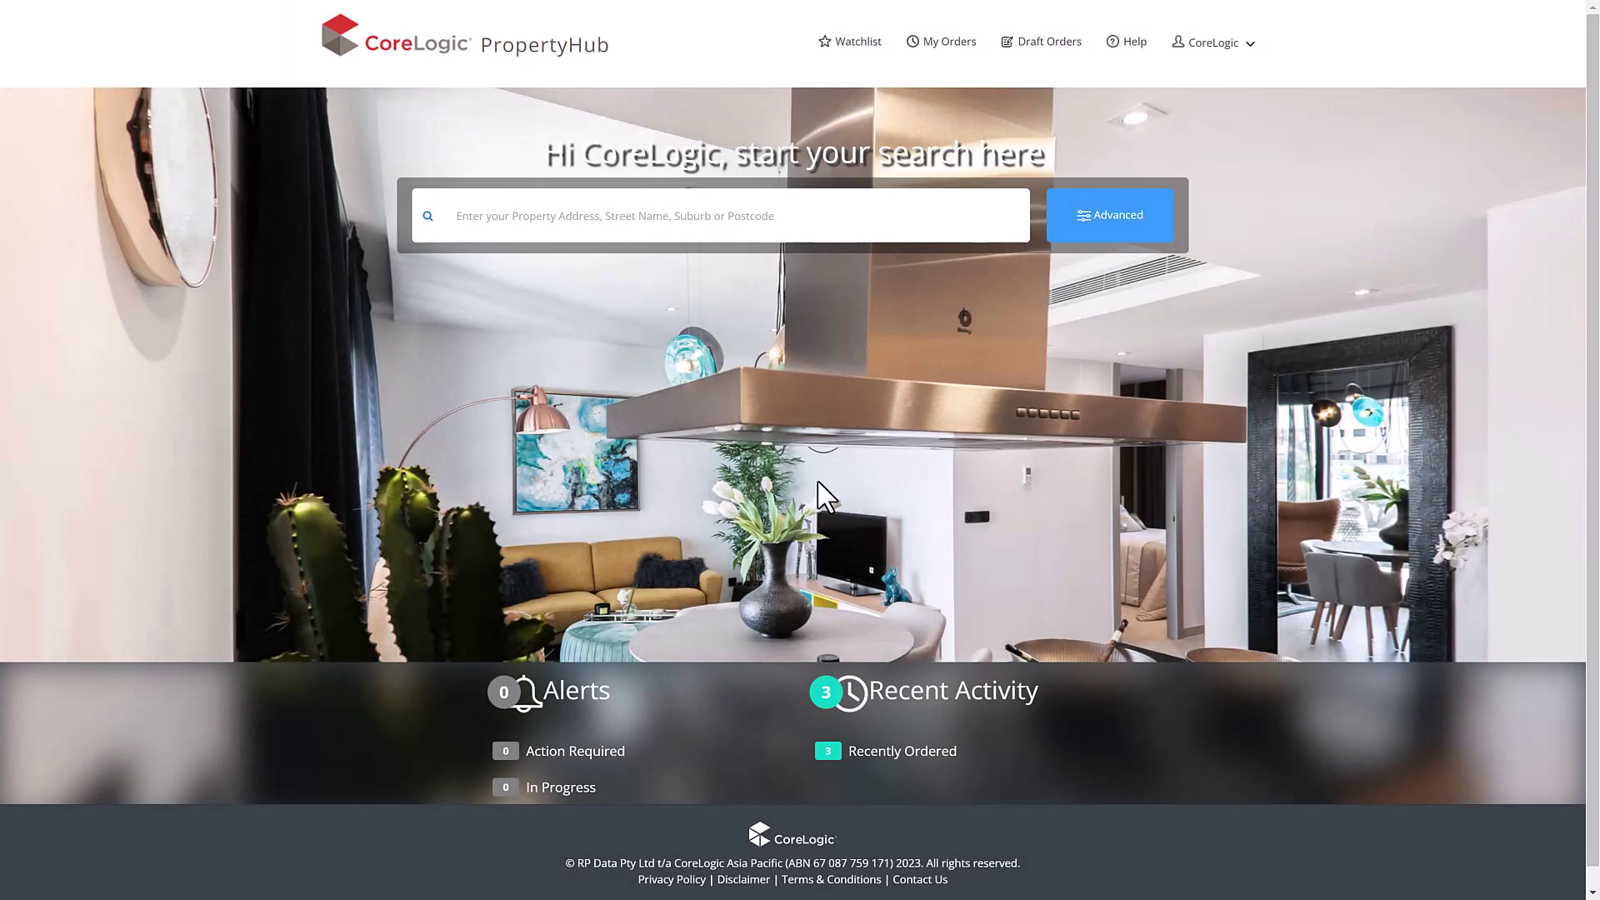
# - Review the watchlist and its CSV upload format help, then view My Orders
pyautogui.click(851, 48)
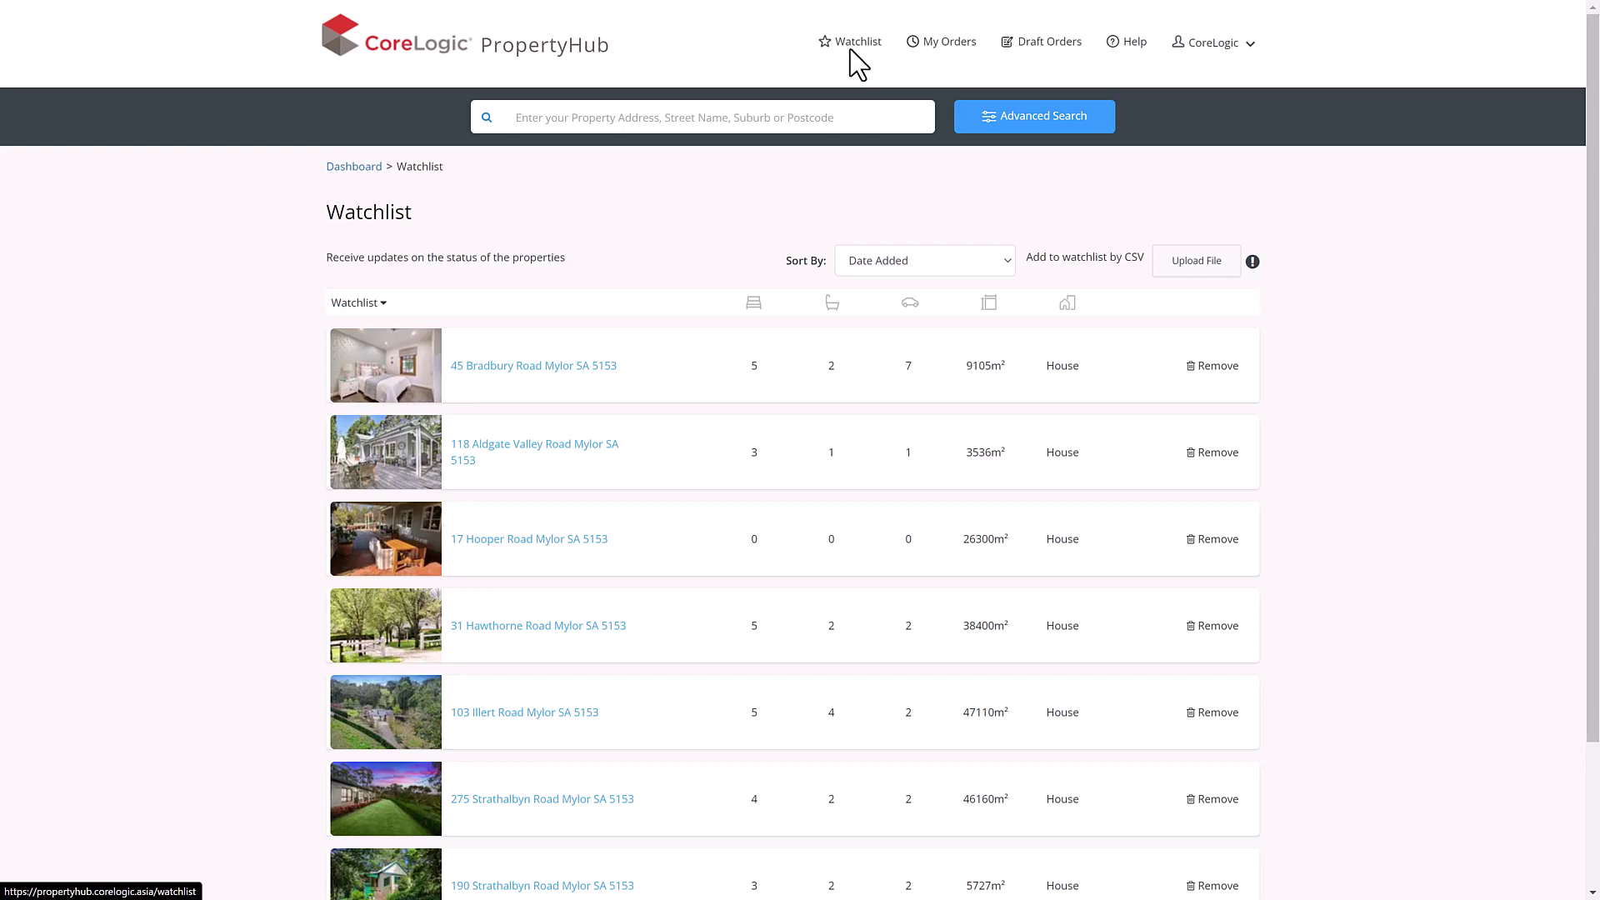
pyautogui.moveTo(1252, 262)
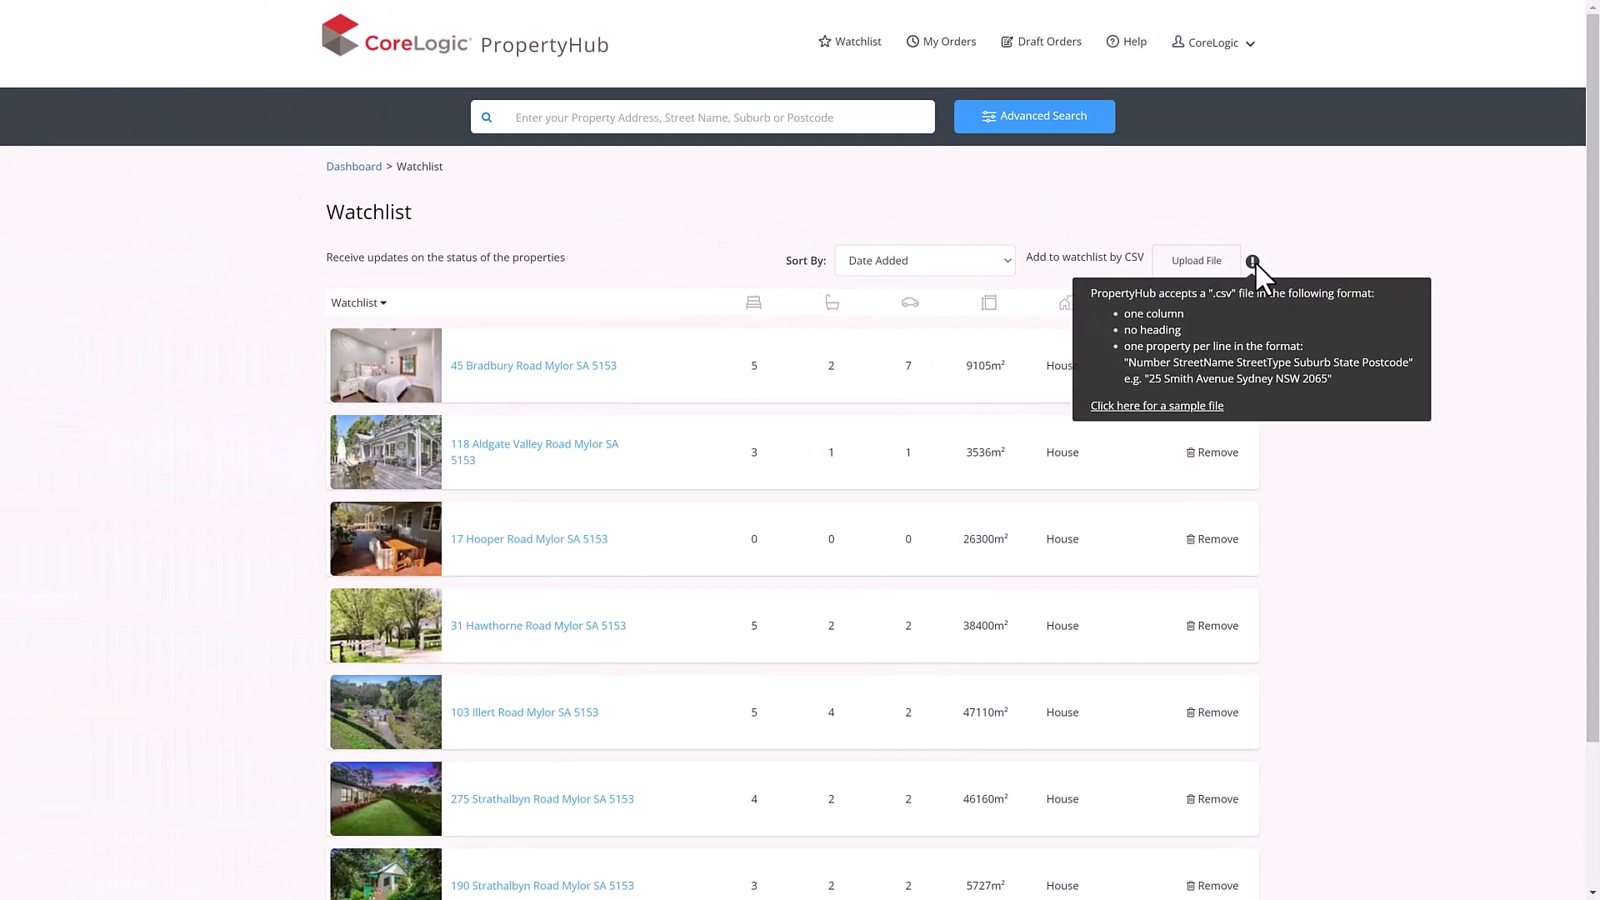
pyautogui.click(966, 44)
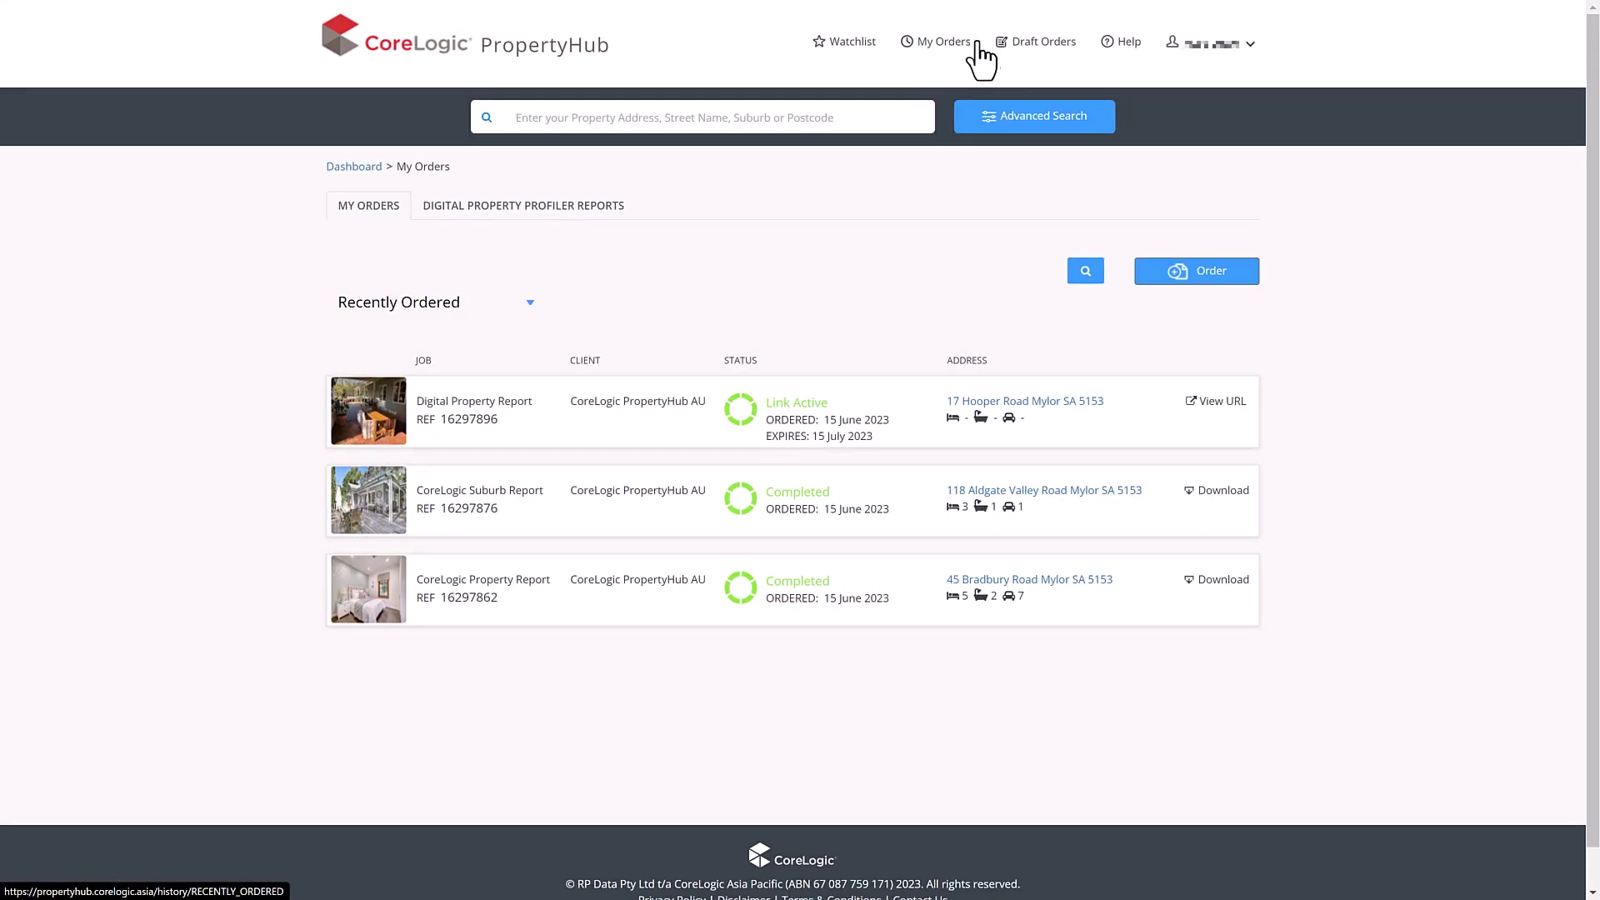
# - Confirm Draft Orders has no drafts, then return to the PropertyHub dashboard
pyautogui.click(1033, 62)
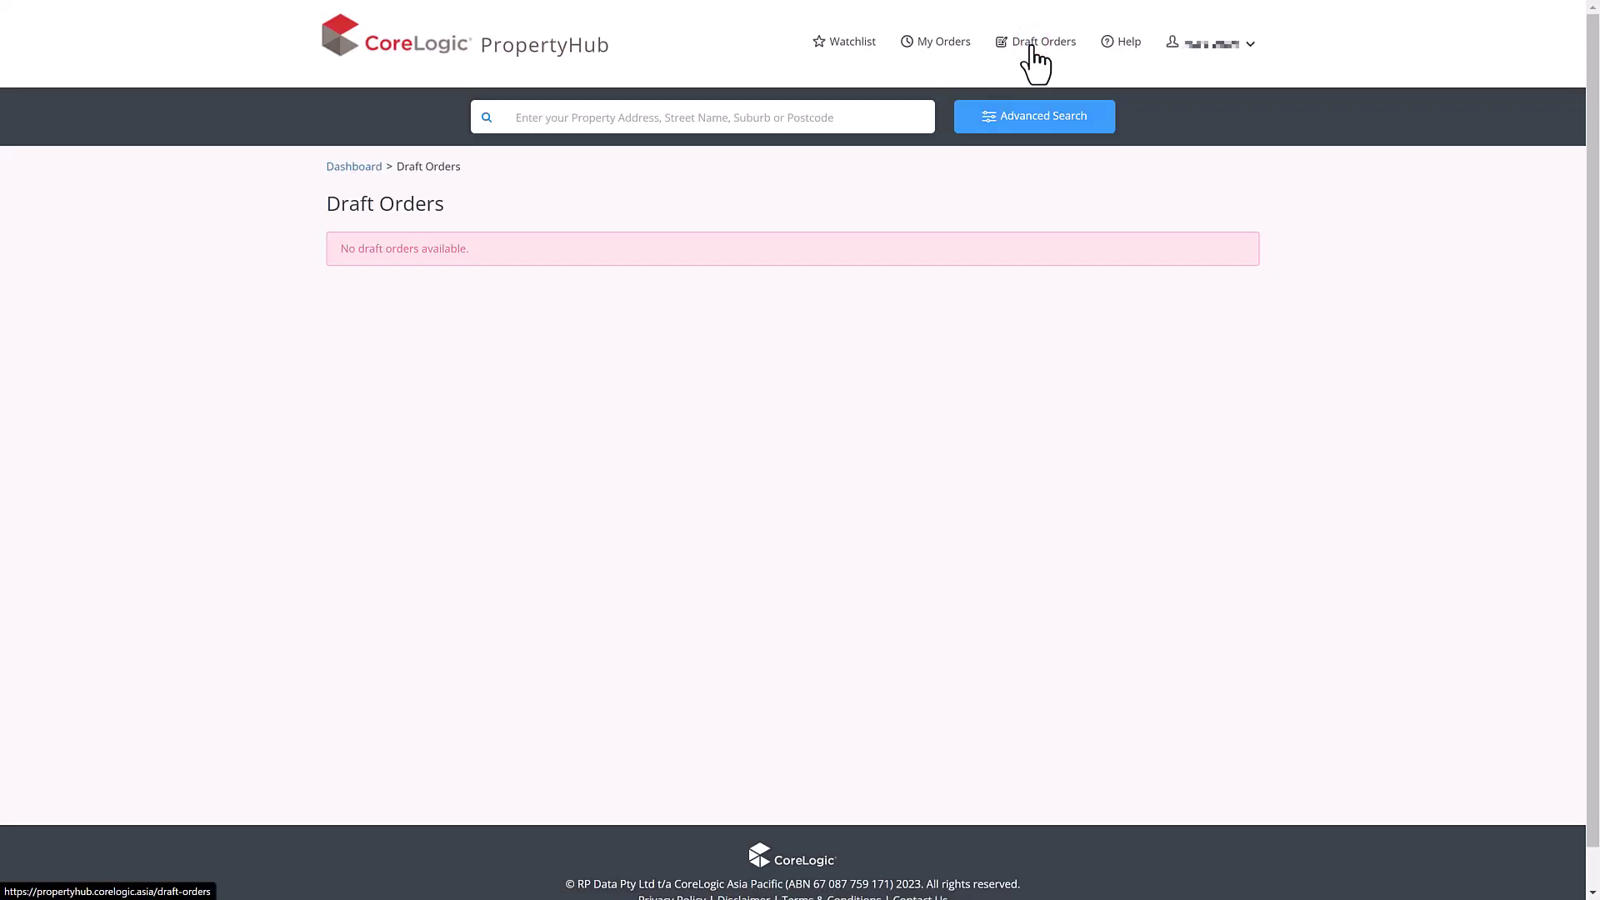
pyautogui.click(600, 62)
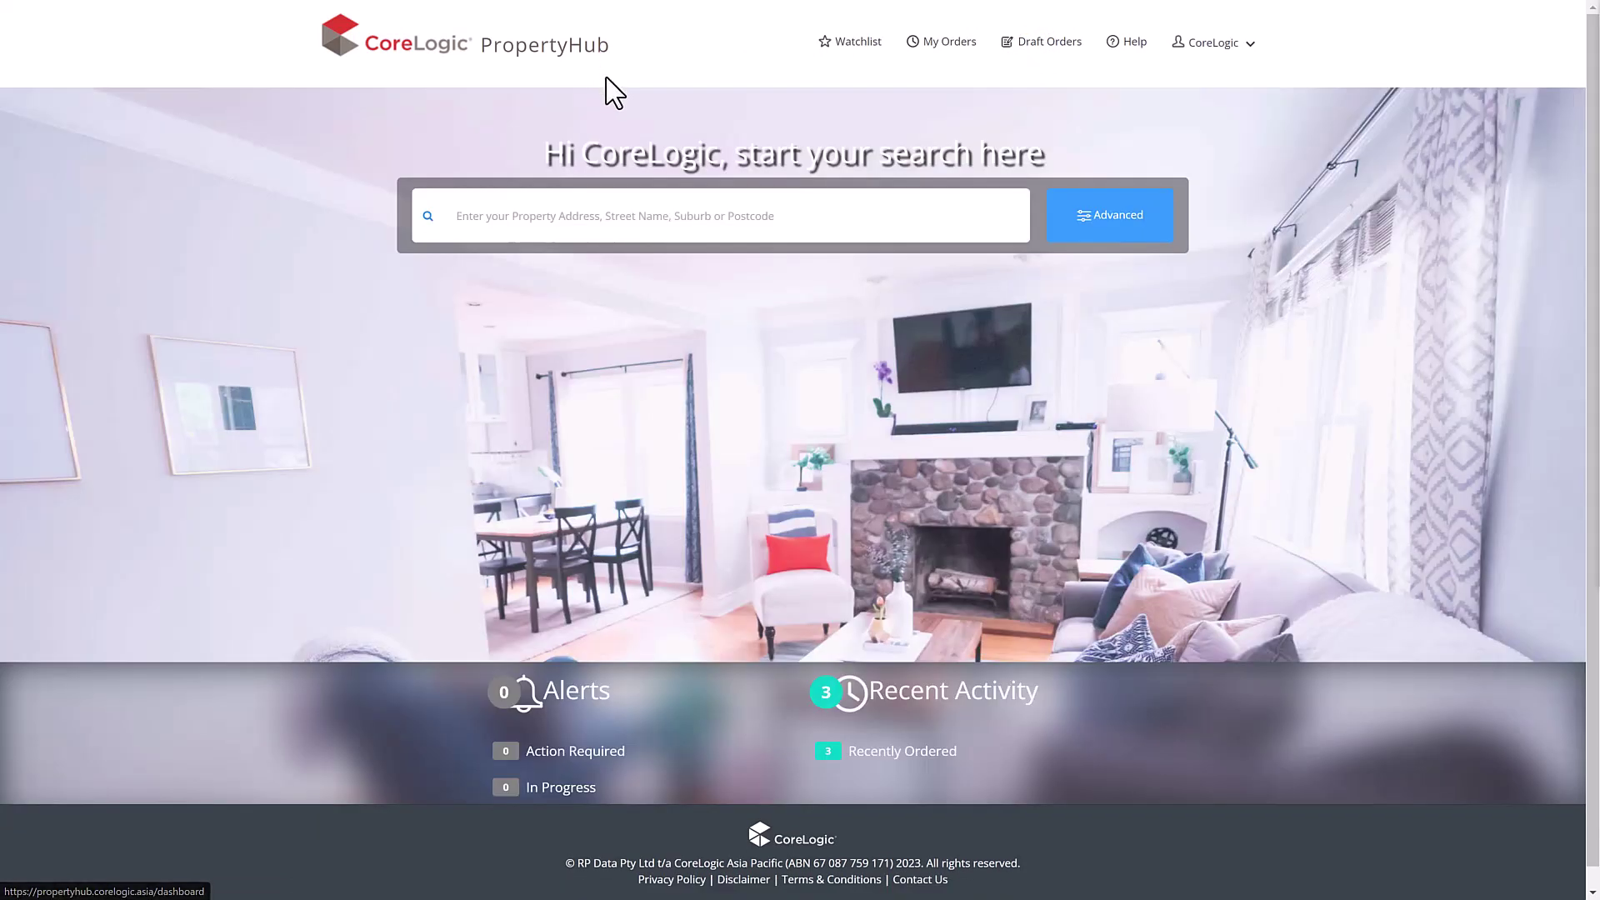
pyautogui.click(646, 218)
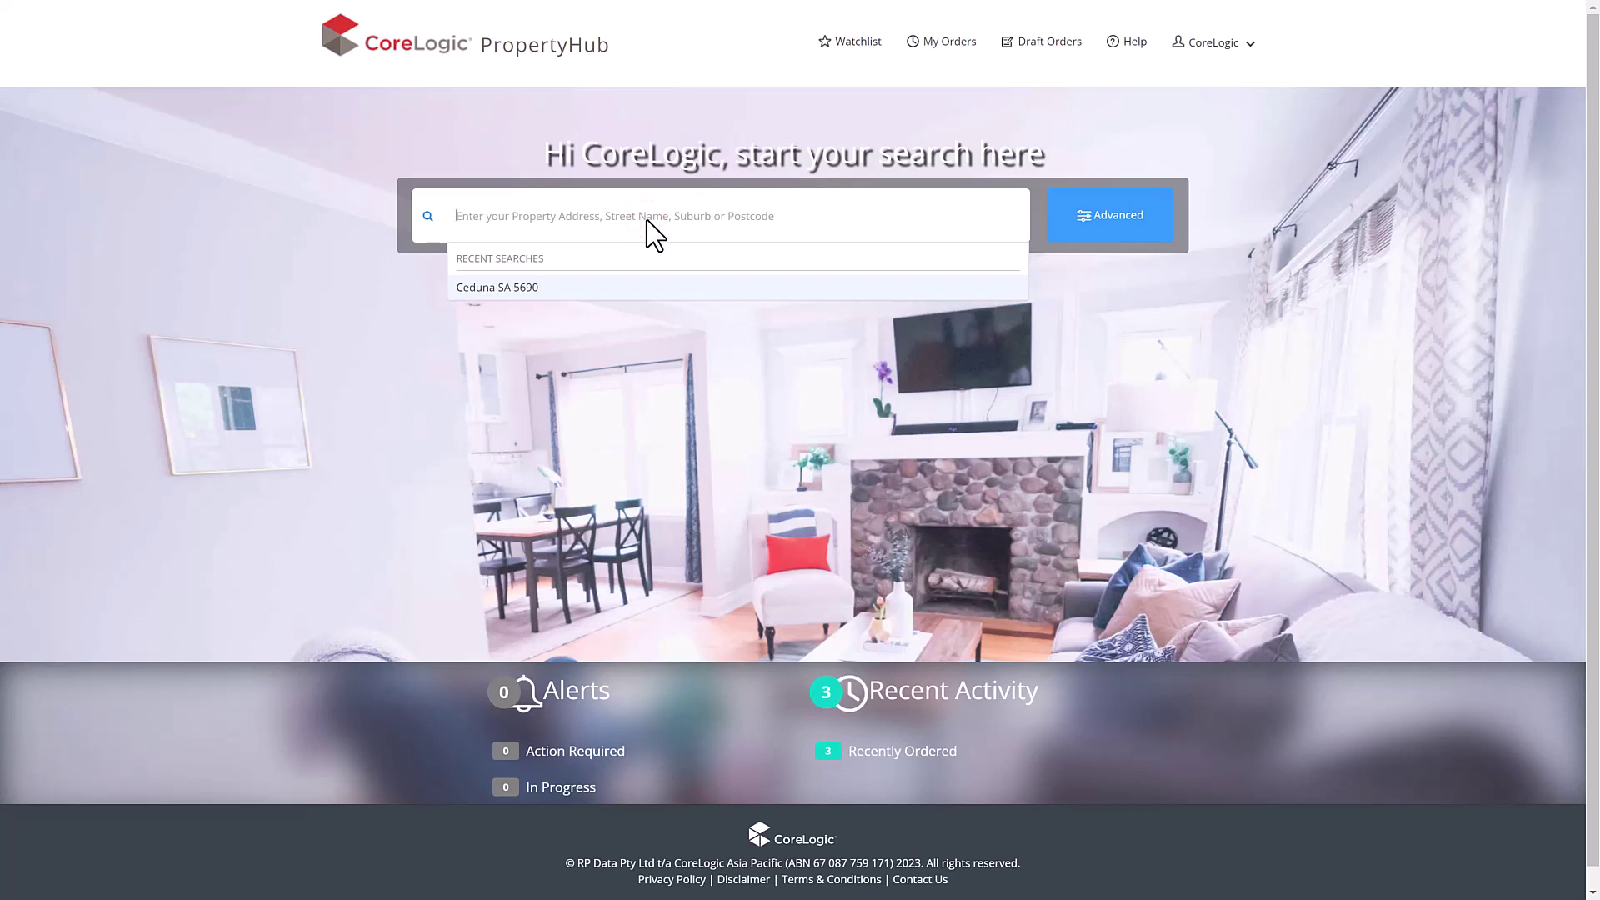
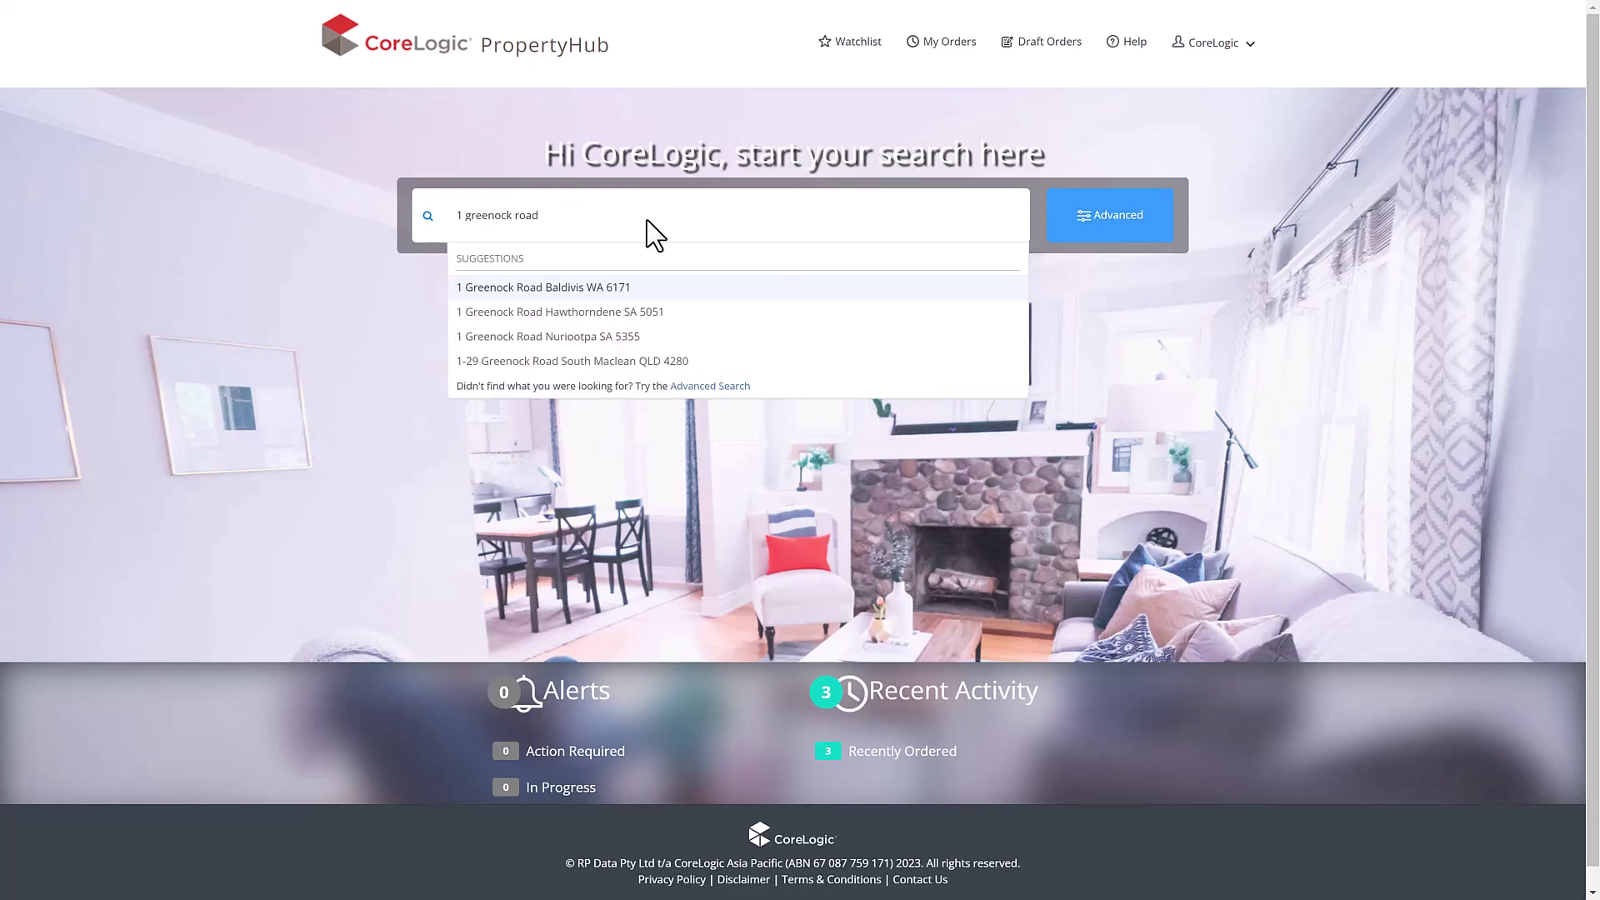
pyautogui.click(664, 313)
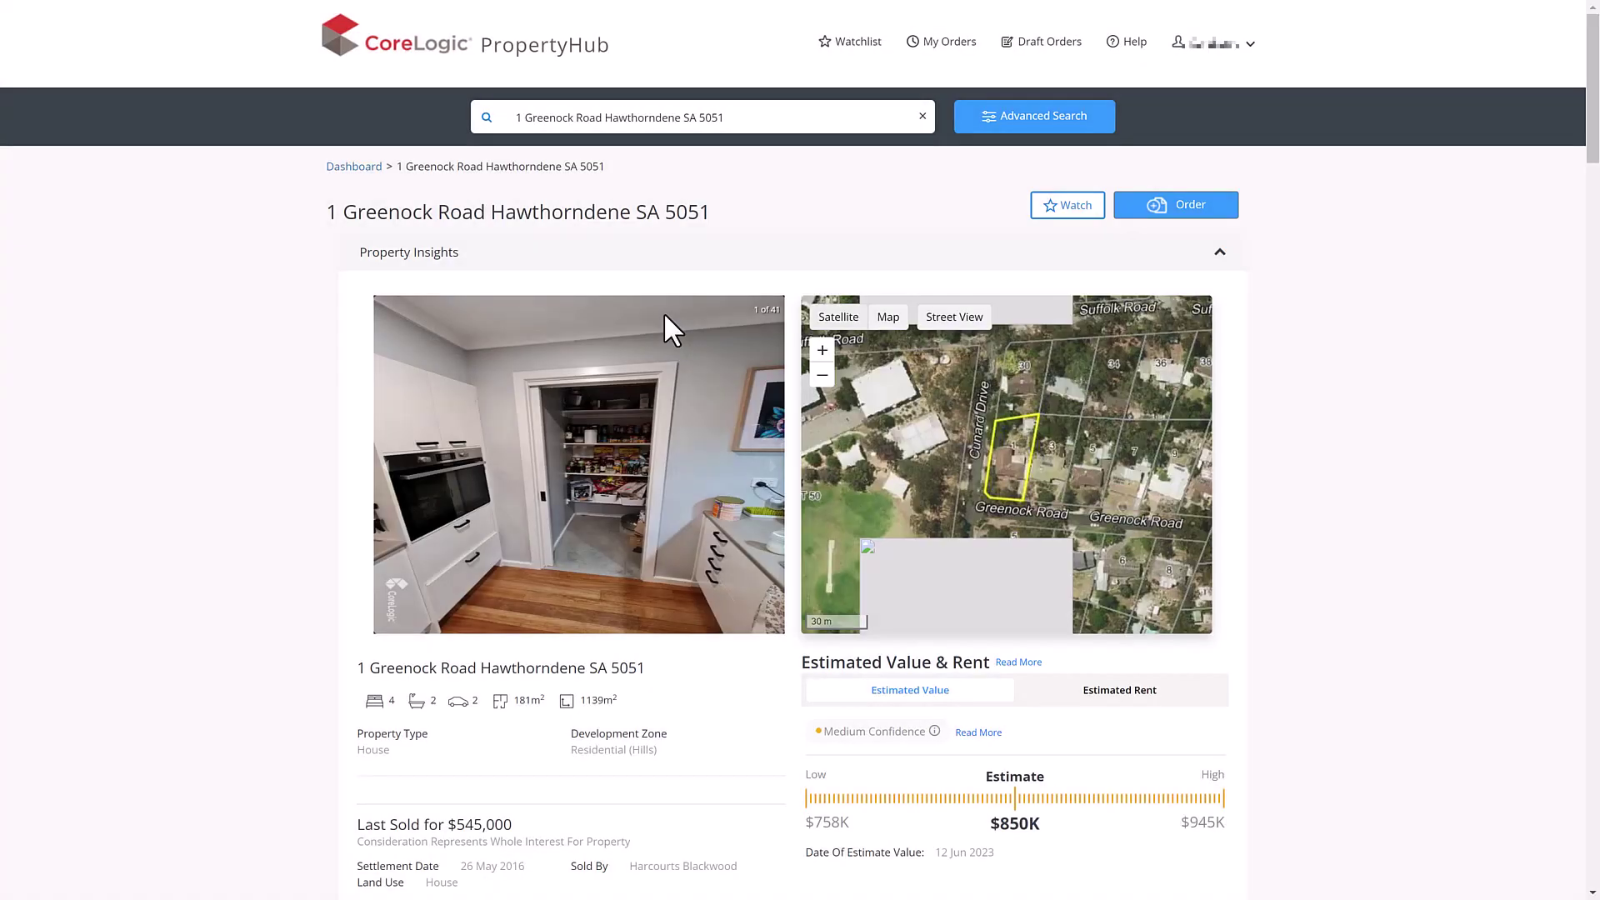
# - Scroll down past About This Property to the Similar Properties panel
pyautogui.scroll(-2, 1583, 116)
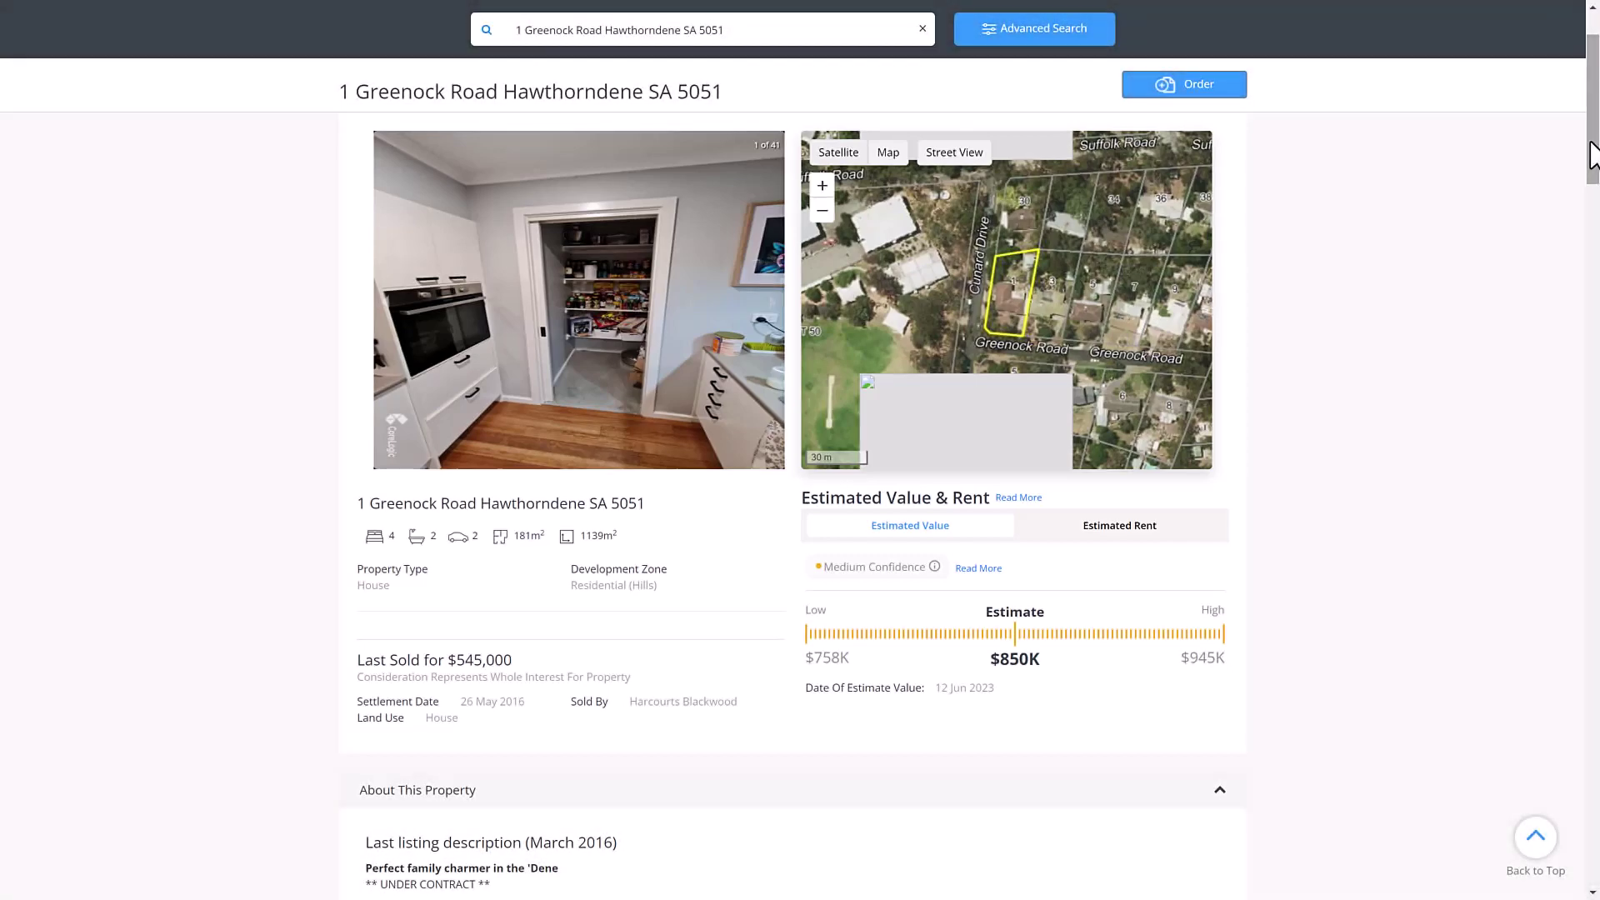
pyautogui.moveTo(1591, 154); pyautogui.dragTo(1589, 270)
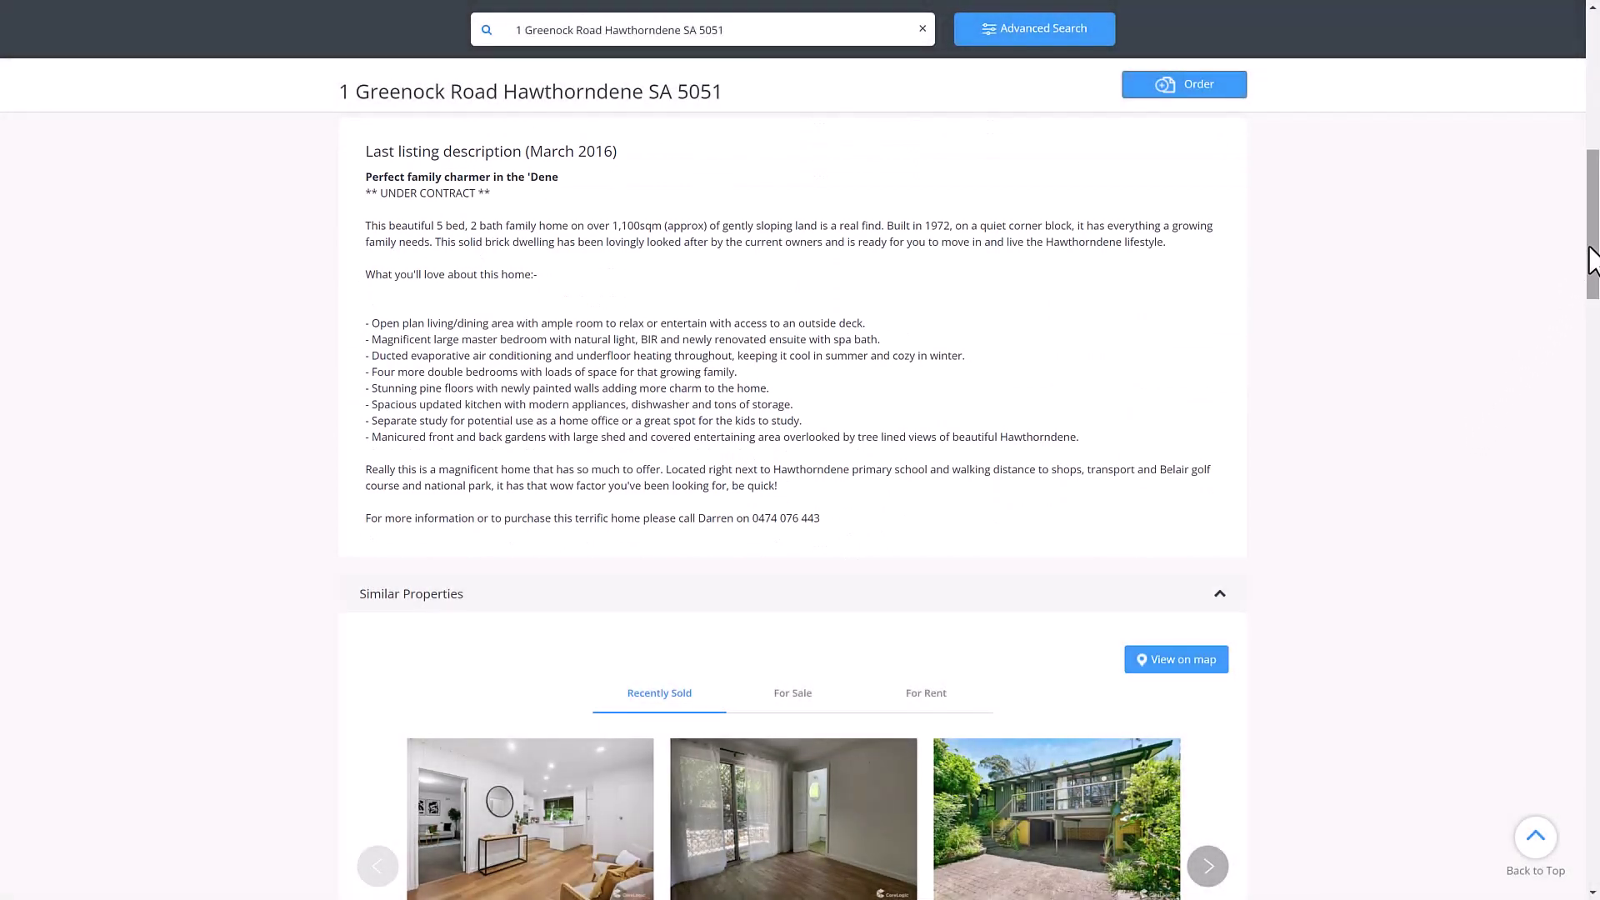
pyautogui.moveTo(1591, 261); pyautogui.dragTo(1591, 317)
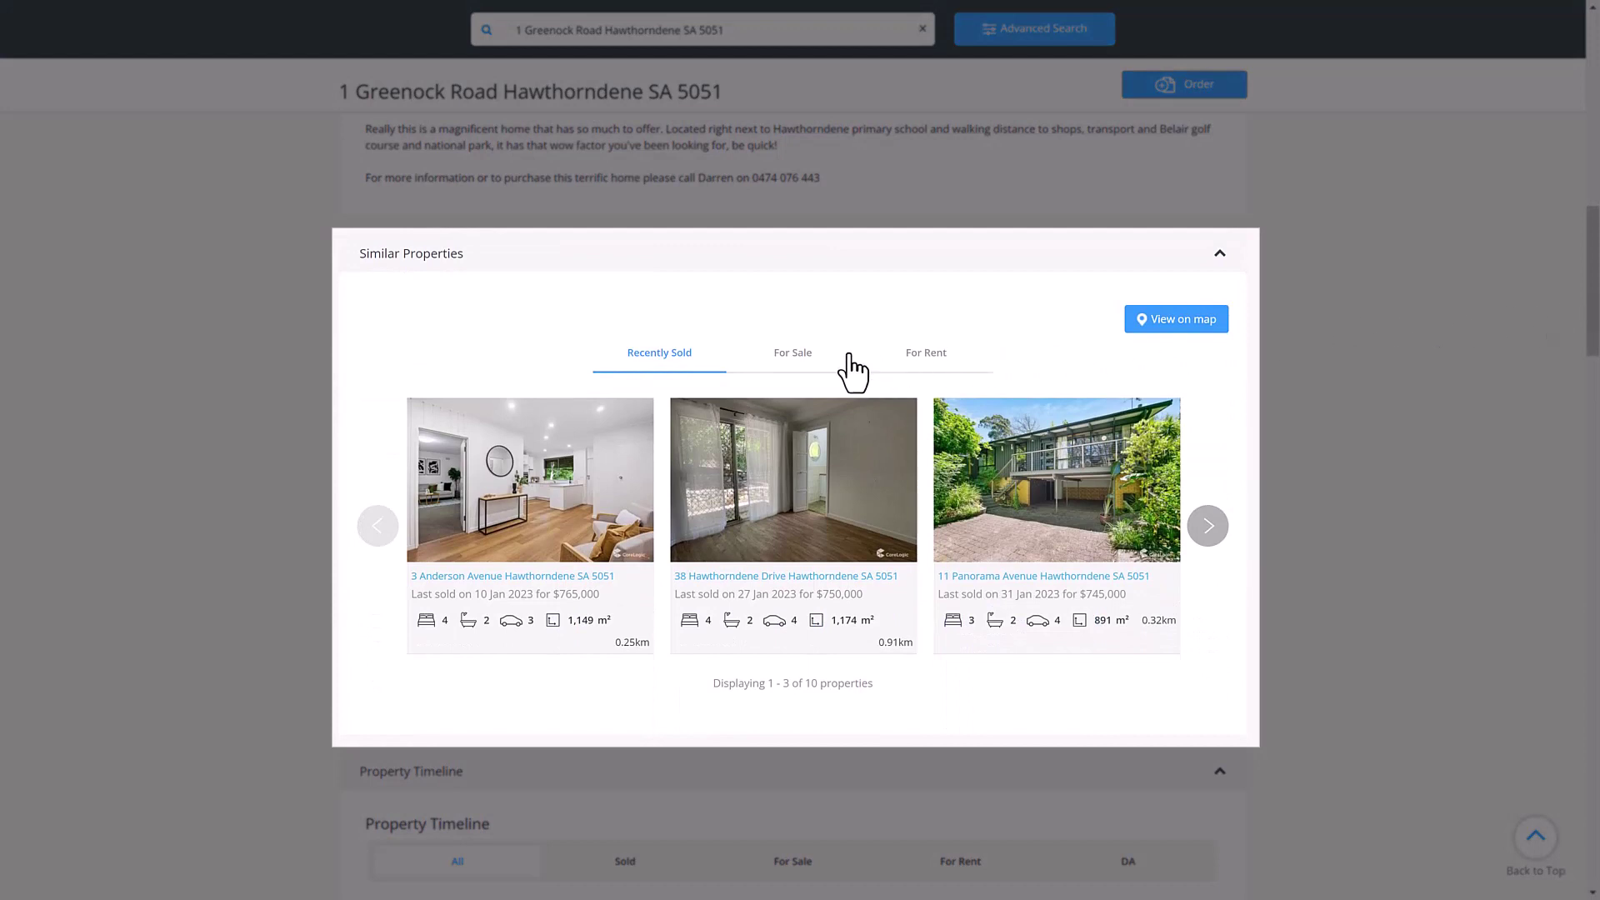
# - Switch similar properties between For Sale, For Rent and back to Recently Sold
pyautogui.click(846, 353)
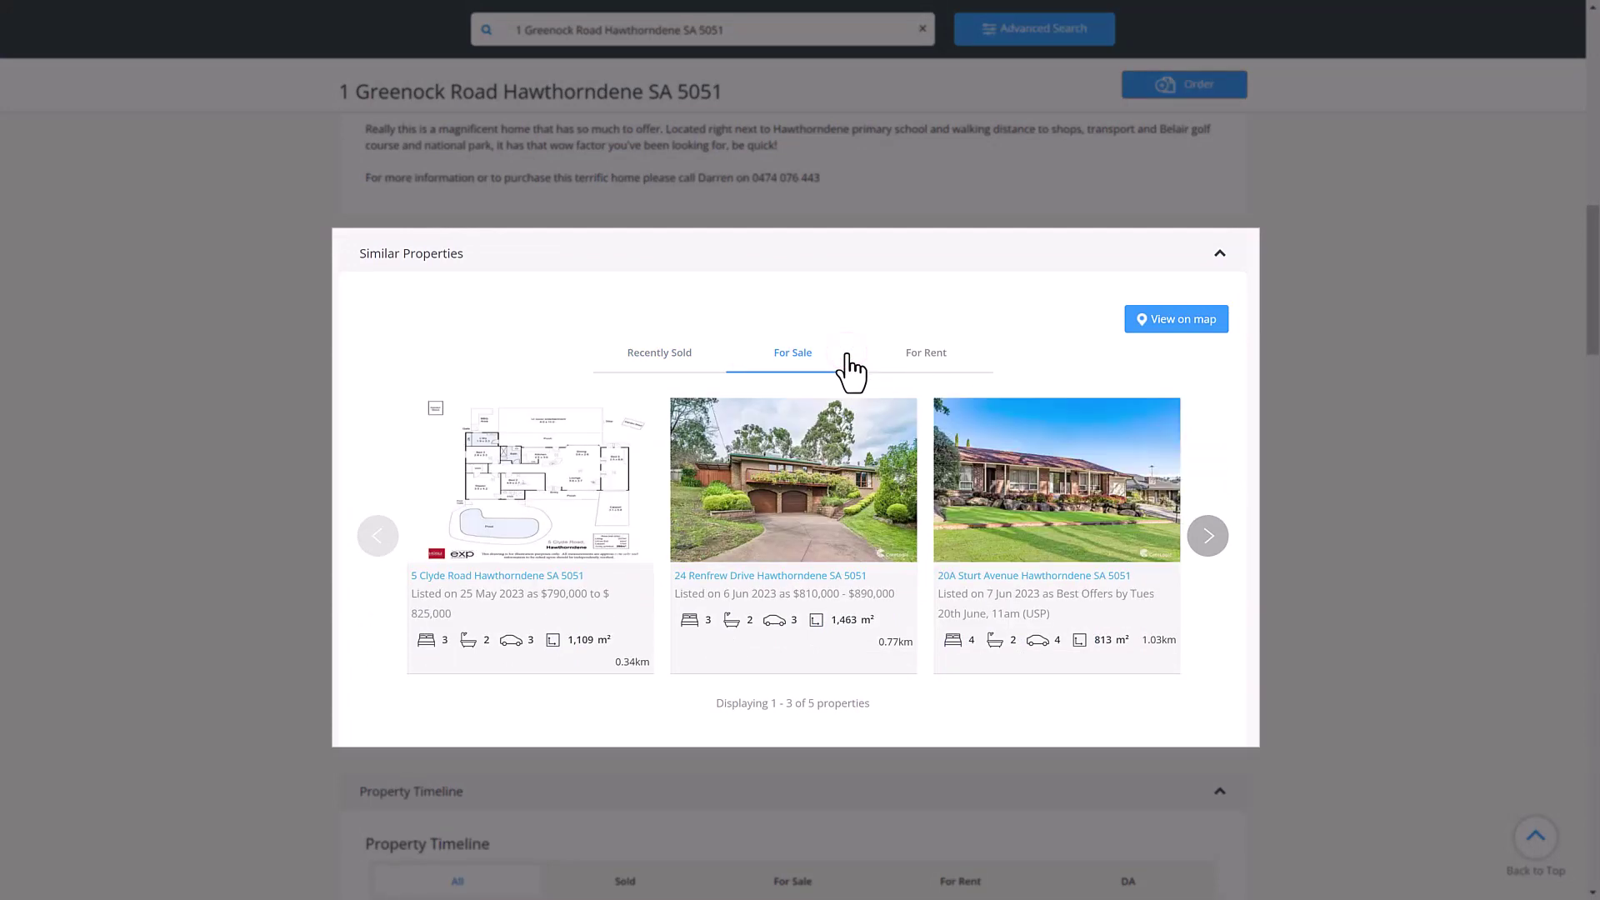
pyautogui.click(961, 351)
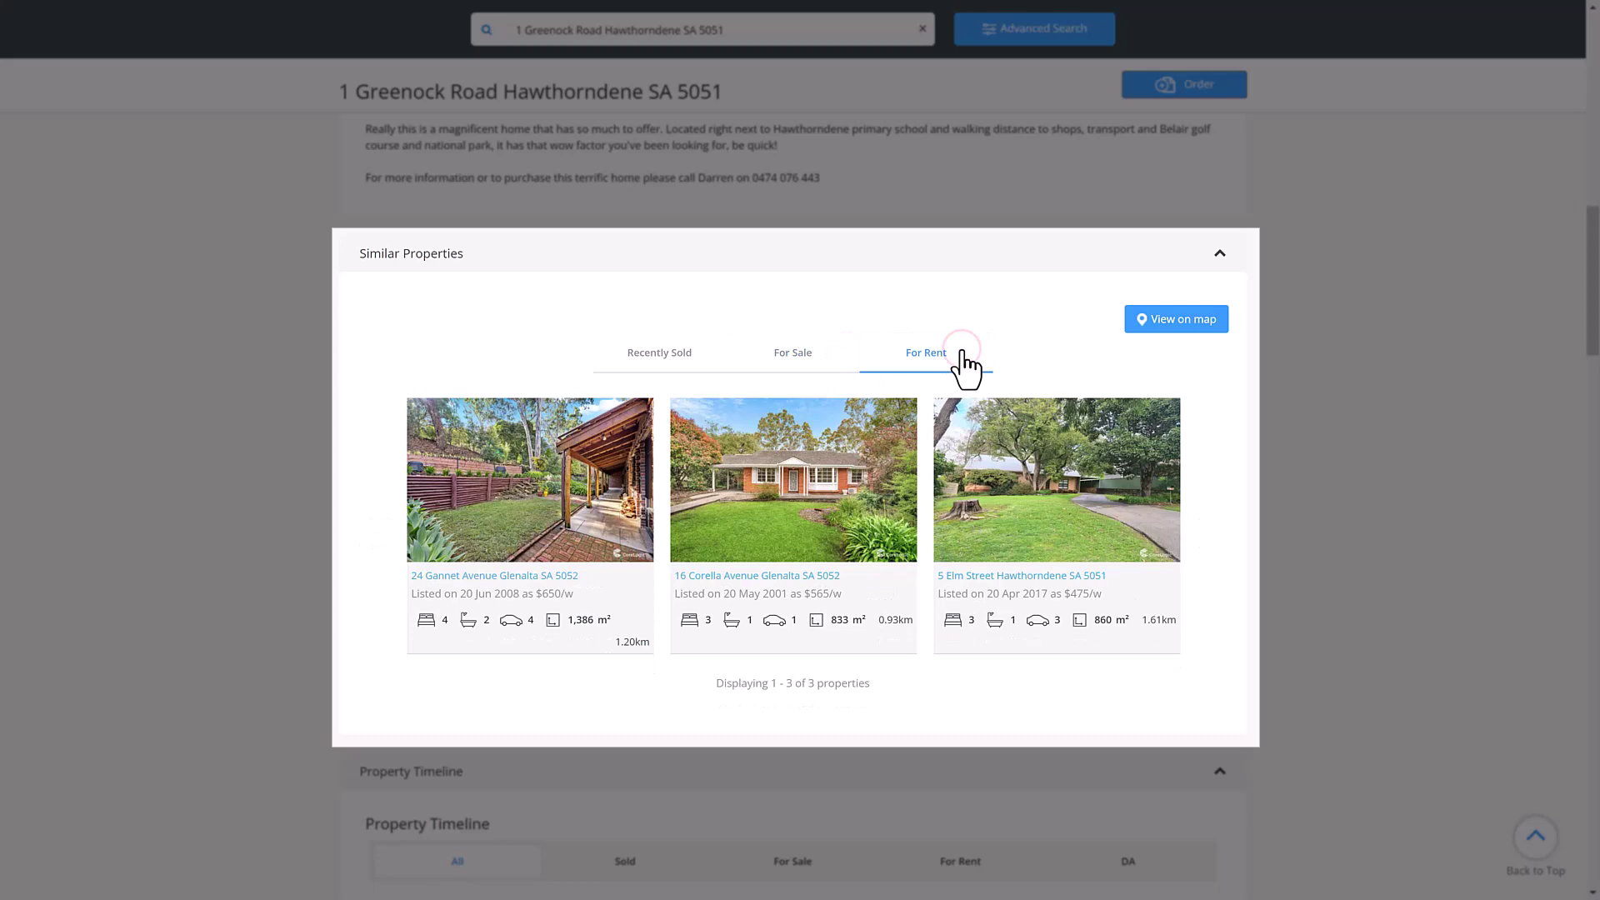
pyautogui.click(704, 362)
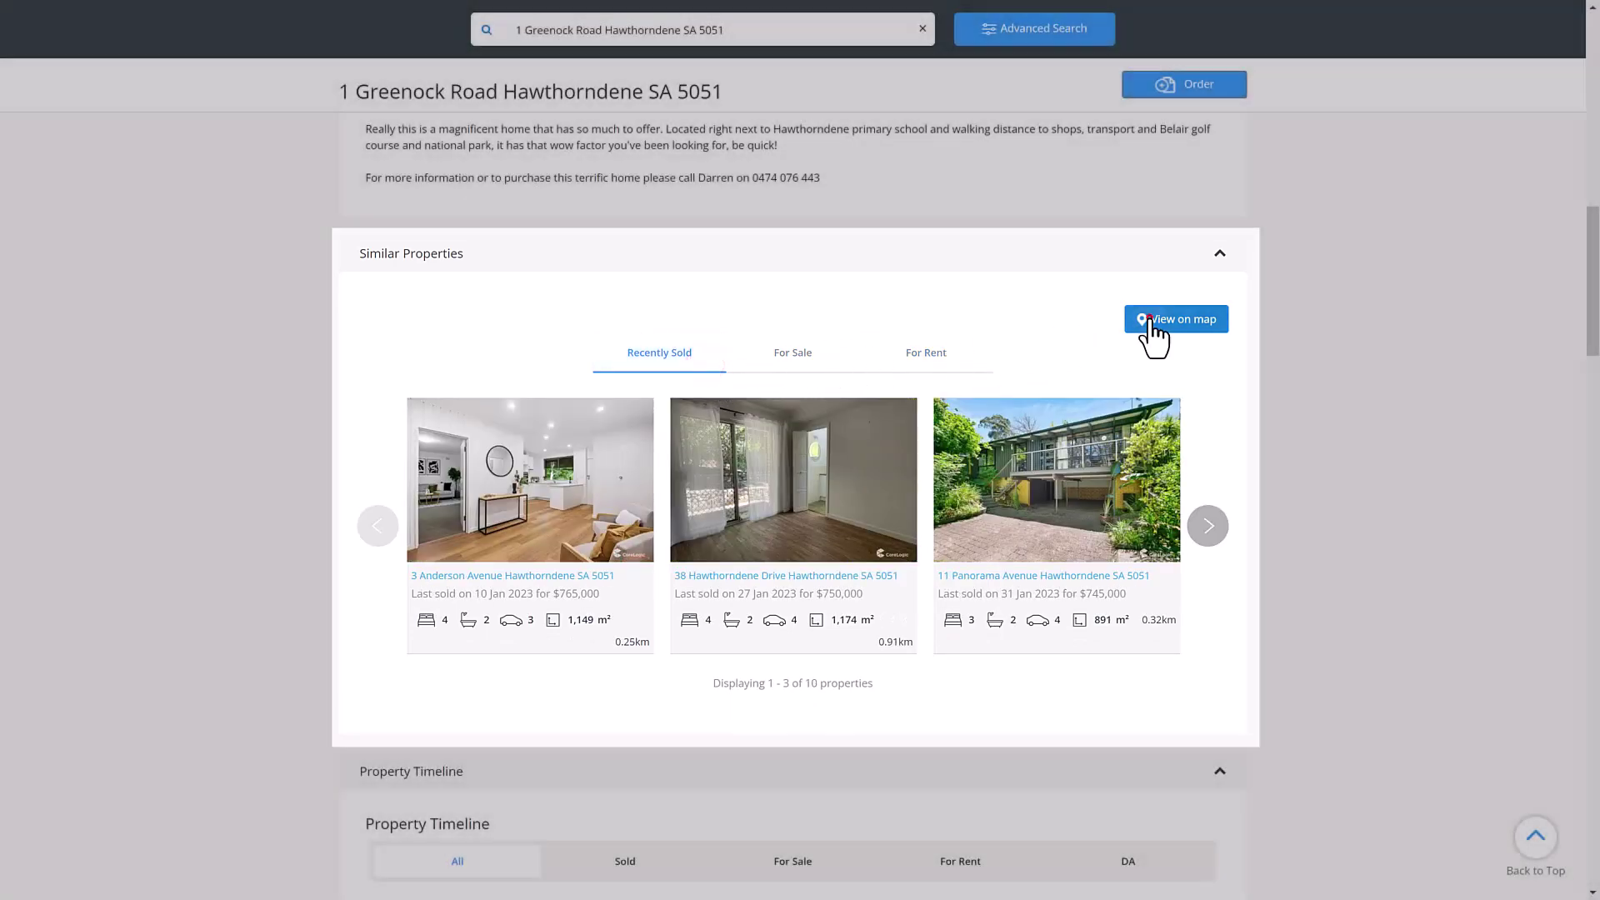
pyautogui.click(1149, 319)
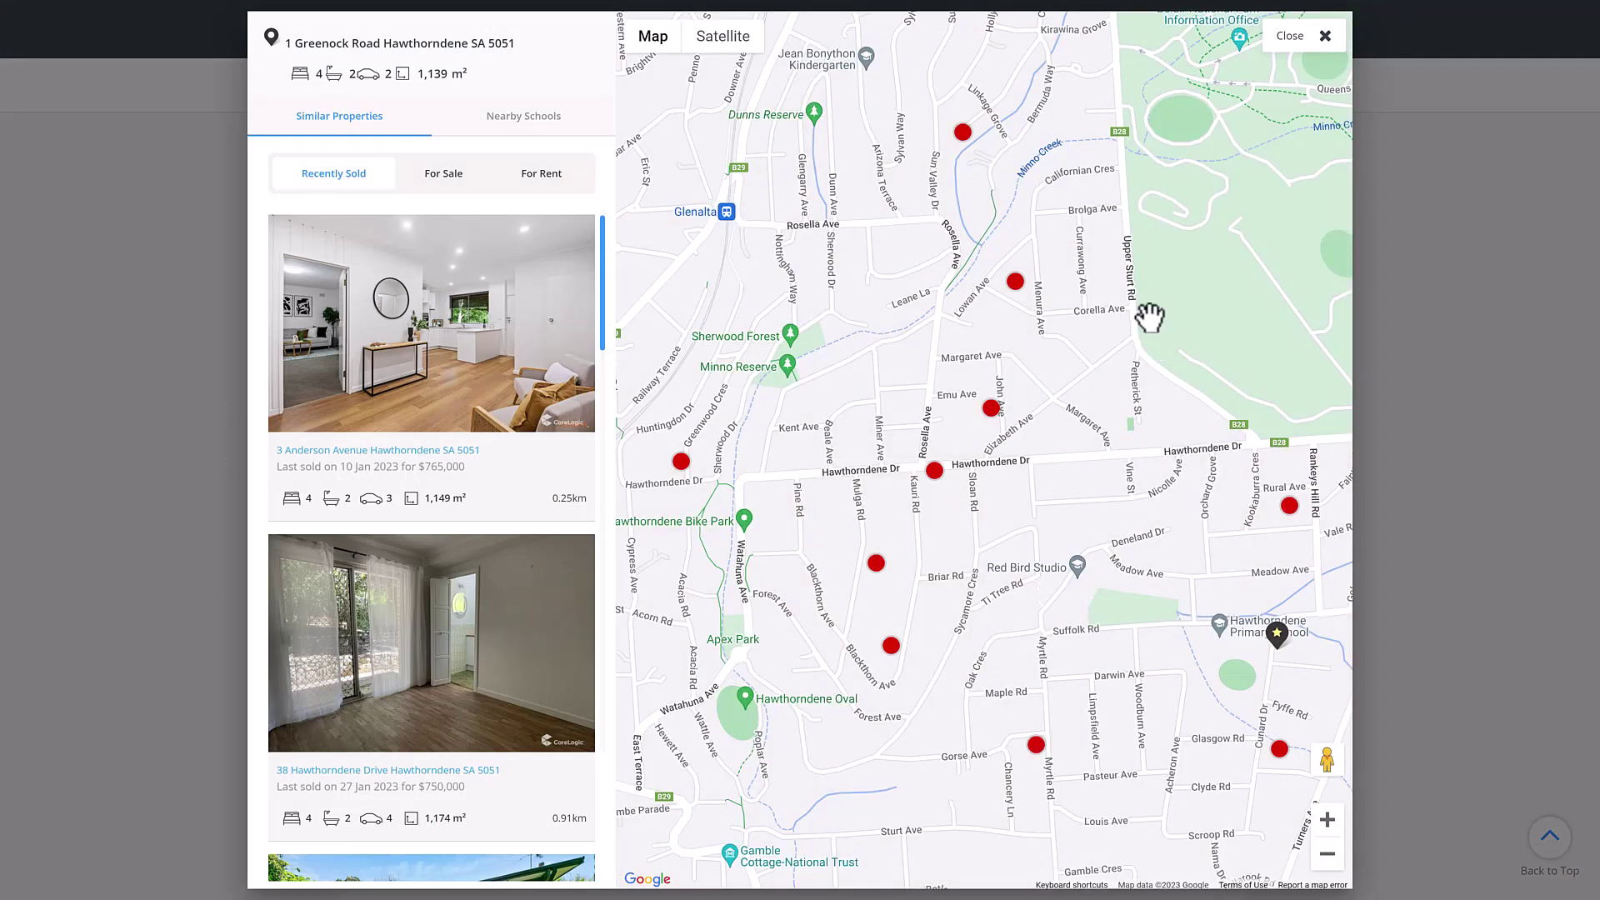
pyautogui.click(569, 325)
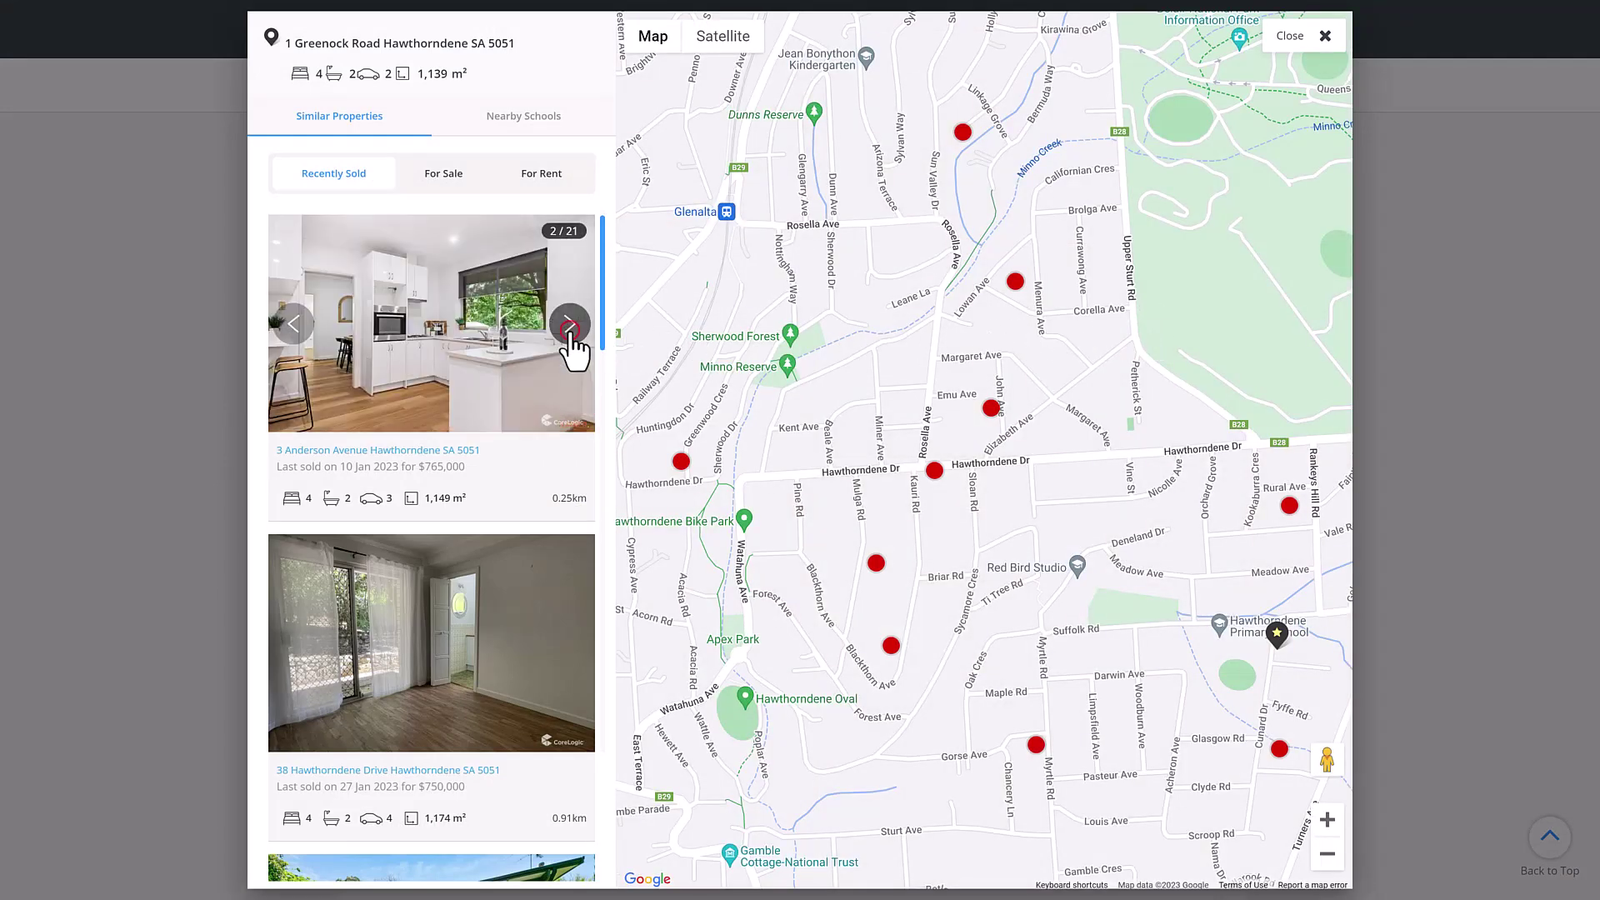
pyautogui.click(569, 325)
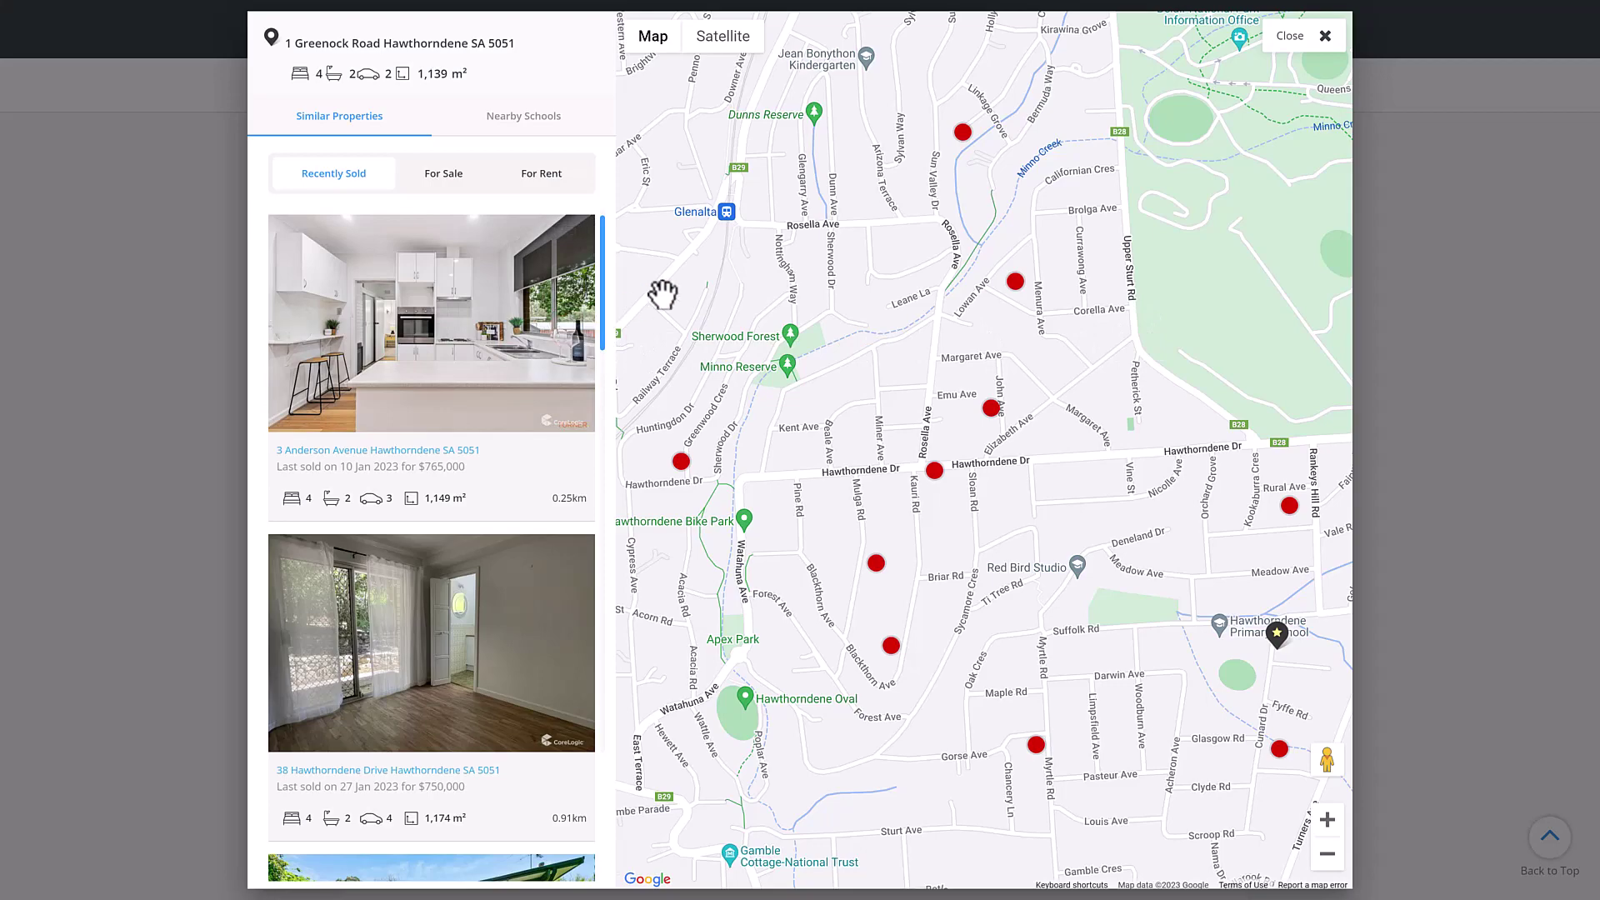
# - Close the similar-properties map and scroll down to the Property Timeline
pyautogui.click(1320, 40)
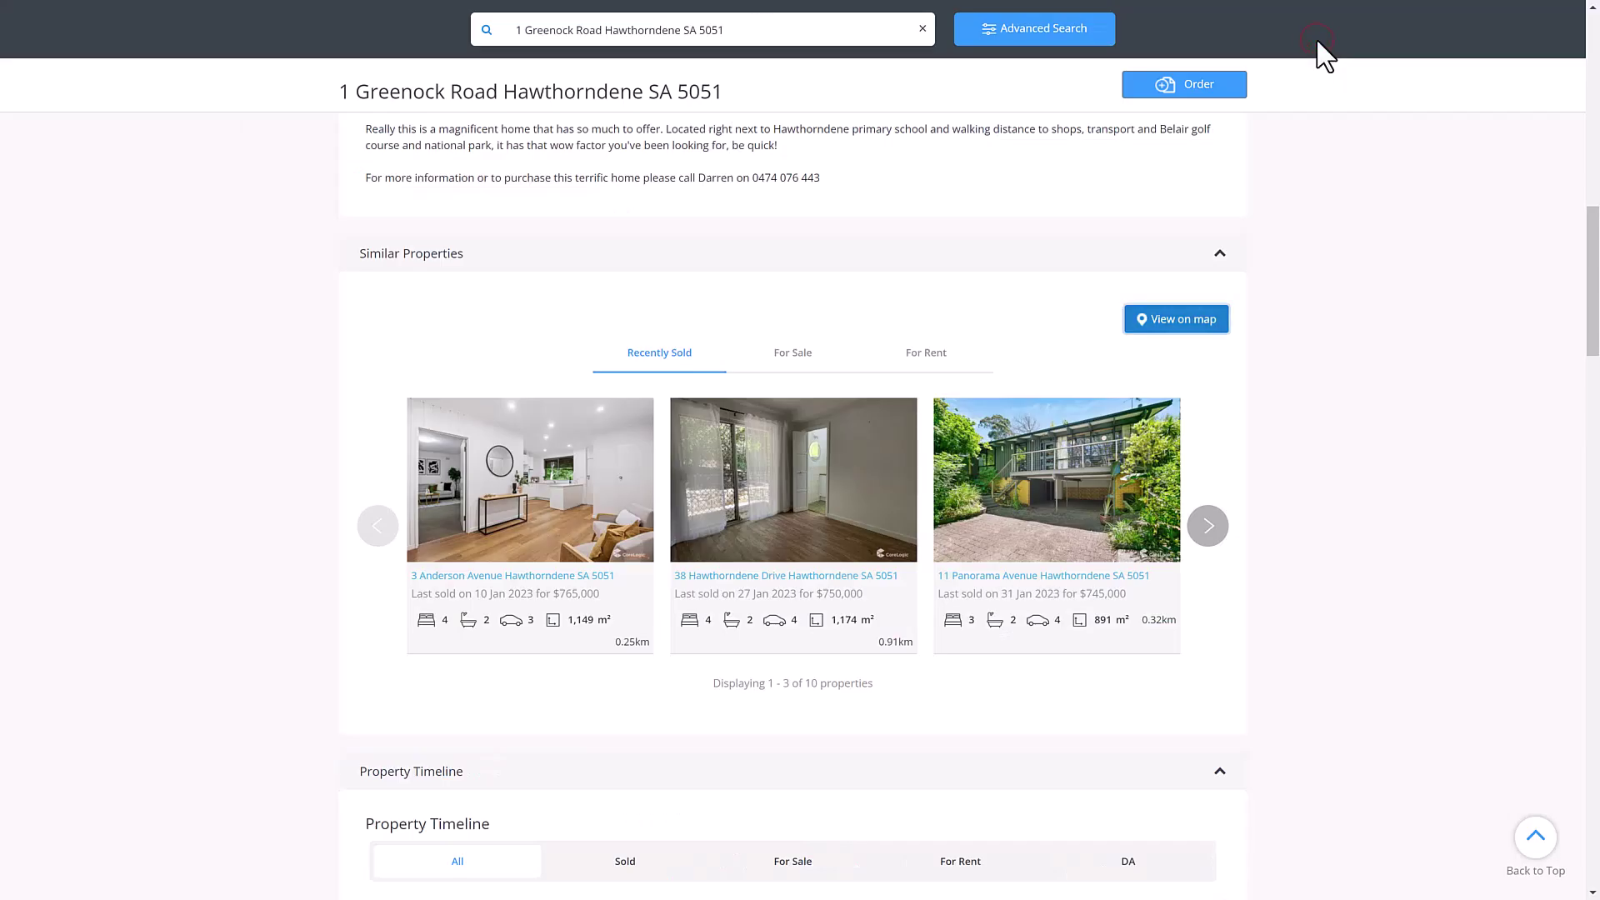
pyautogui.moveTo(1590, 241); pyautogui.dragTo(1591, 347)
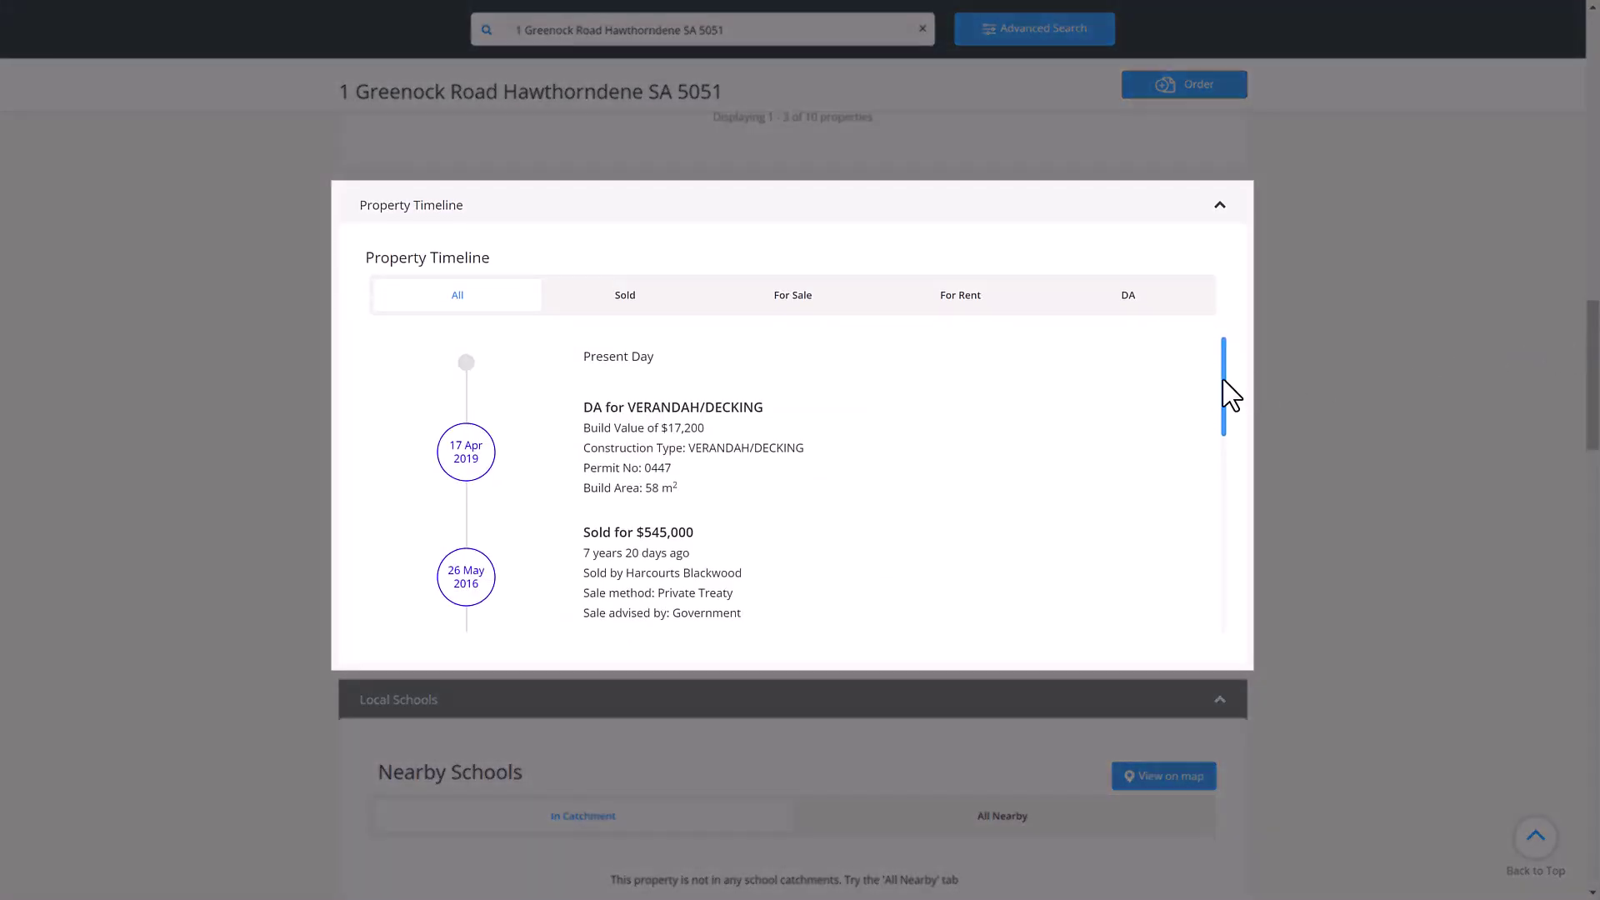
pyautogui.moveTo(1227, 392); pyautogui.dragTo(1211, 596)
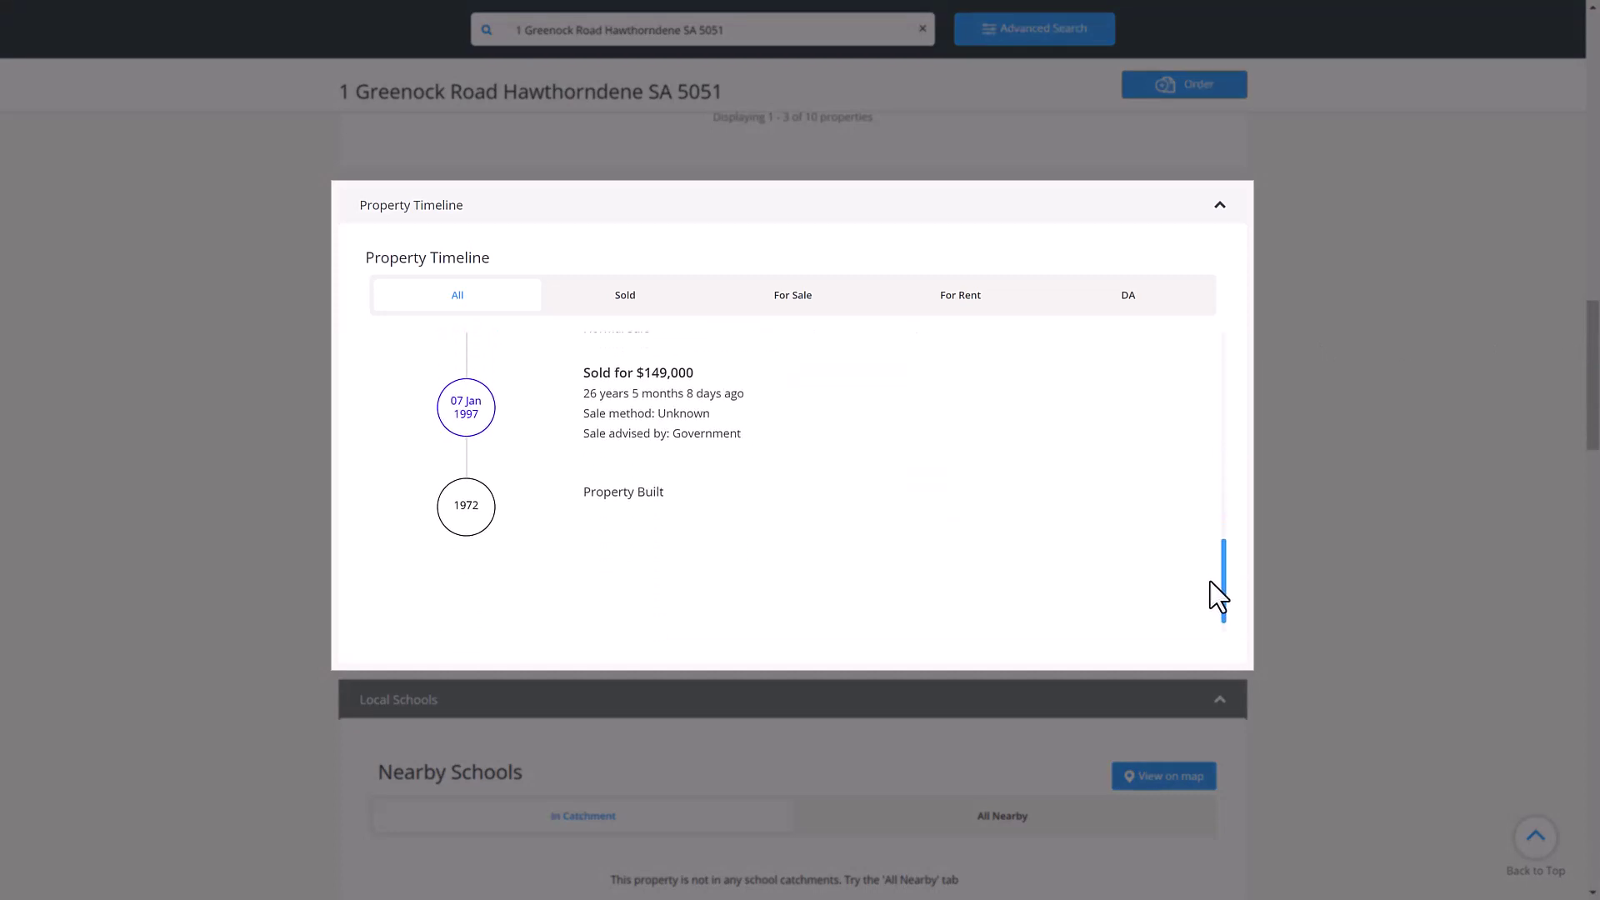
# - Filter the timeline through Sold, For Sale and For Rent, ending on DA
pyautogui.click(673, 305)
pyautogui.click(772, 303)
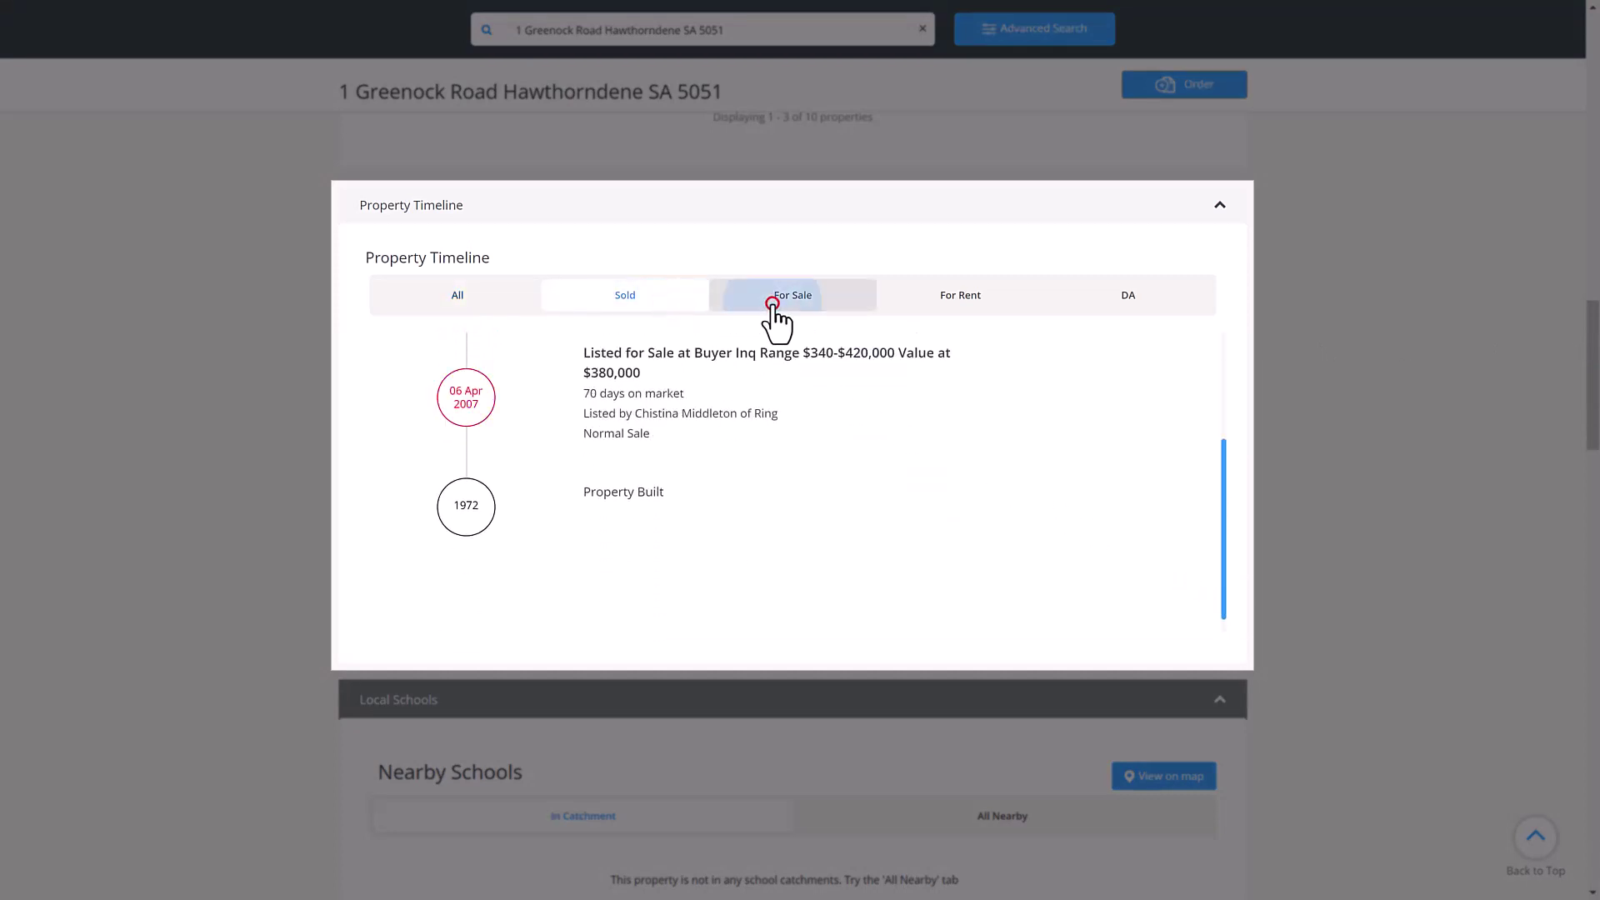
pyautogui.click(913, 297)
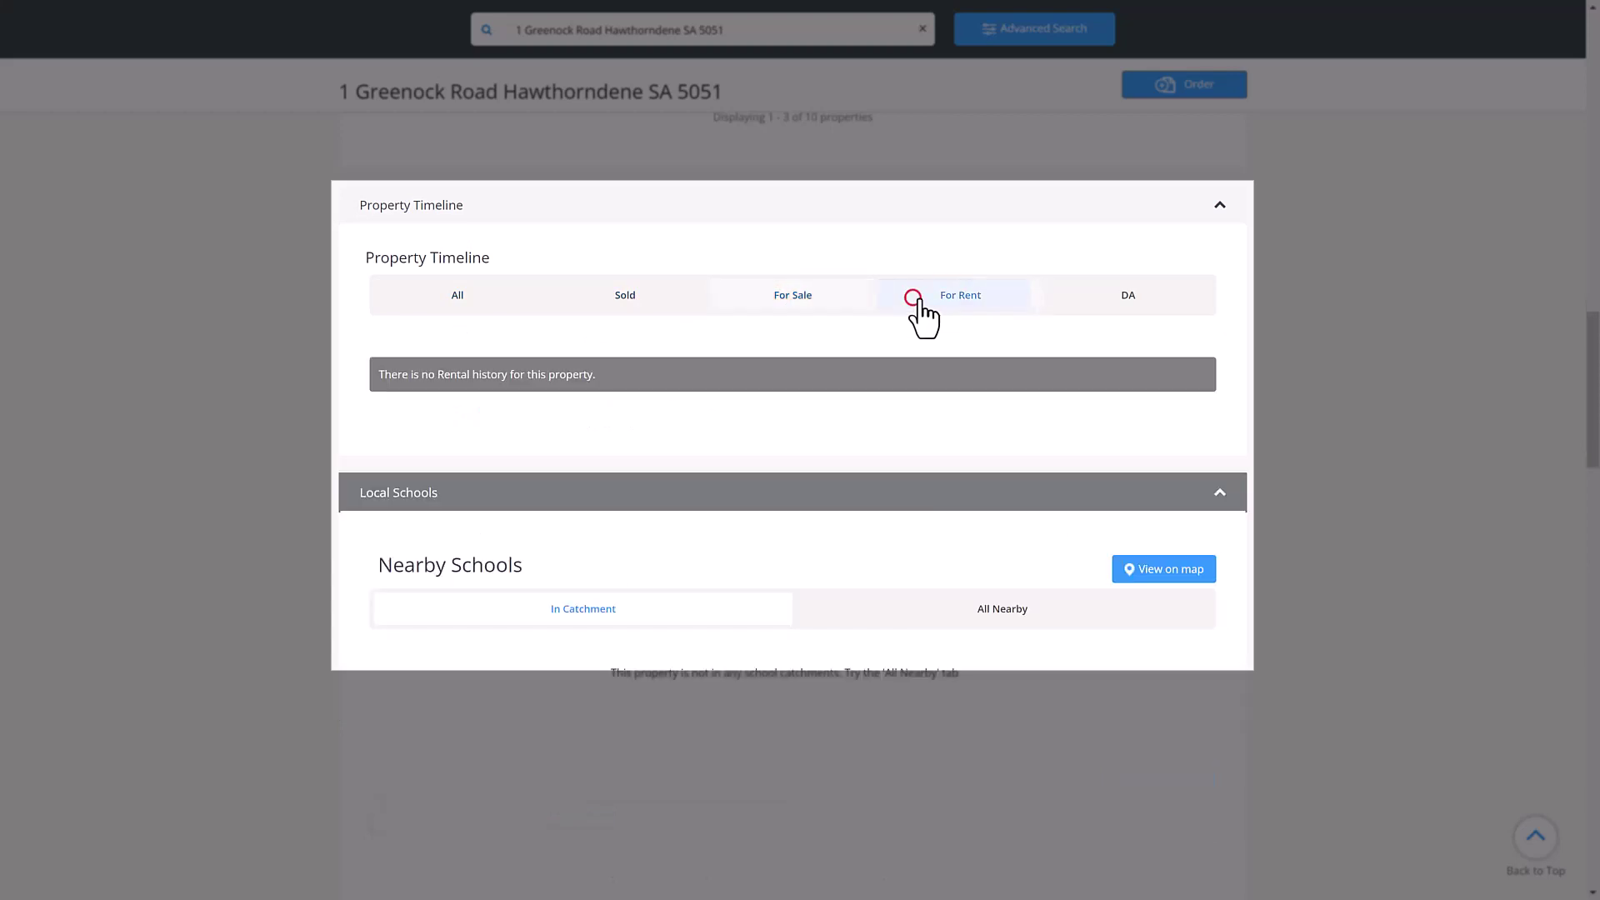
pyautogui.click(1069, 298)
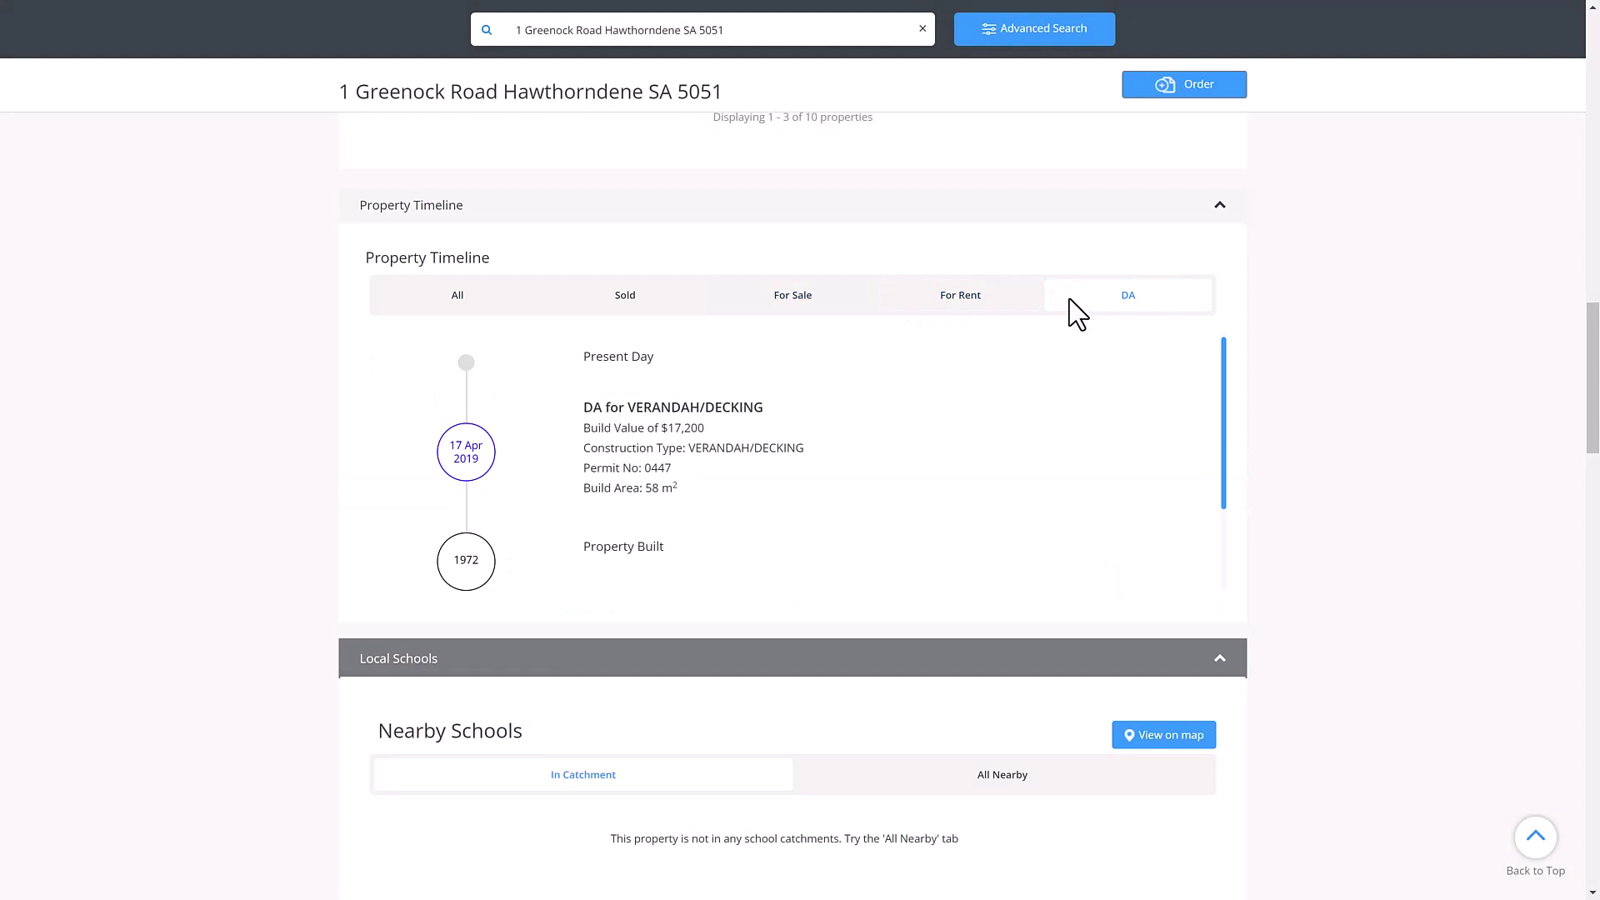
# - List All Nearby schools, view them on the map, then close the map
pyautogui.moveTo(1589, 353); pyautogui.dragTo(1590, 446)
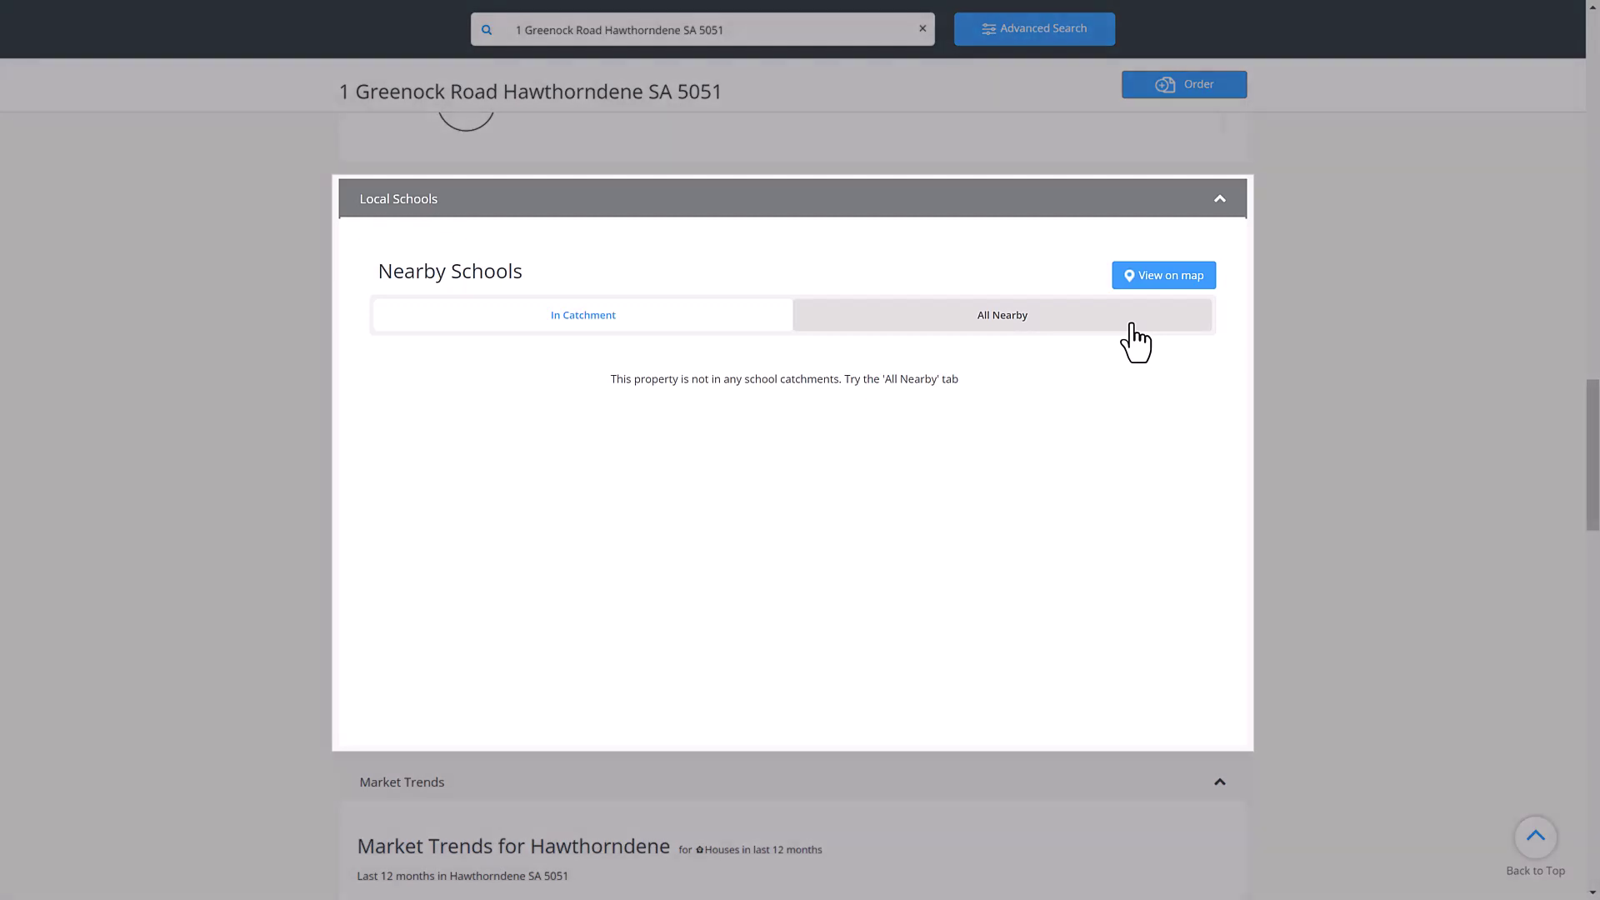
pyautogui.click(1131, 322)
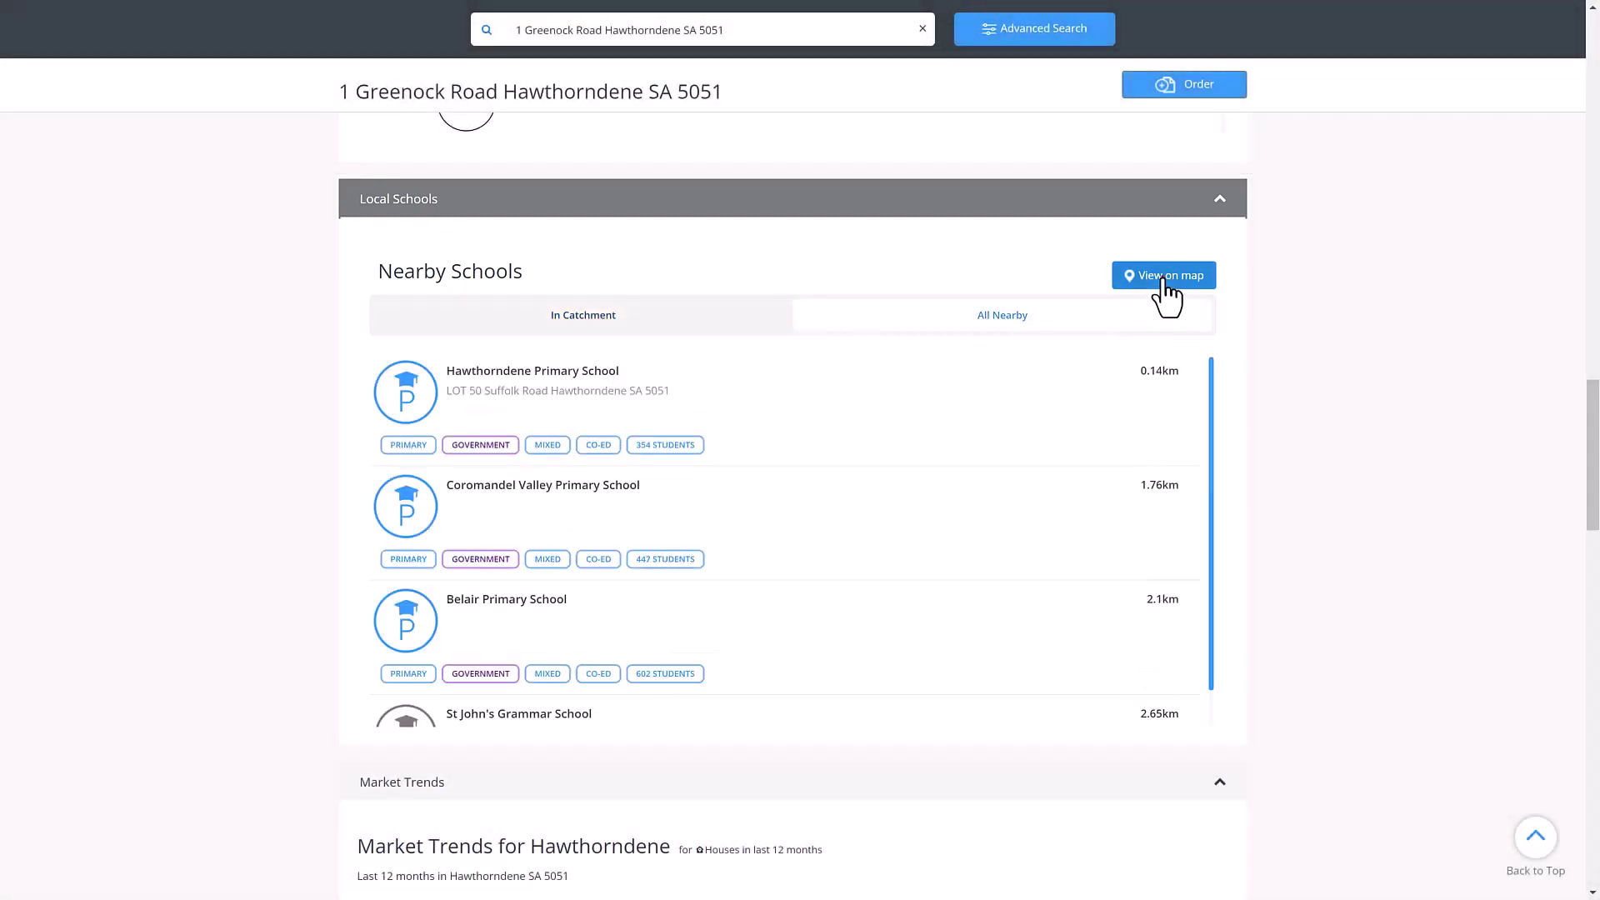
pyautogui.click(1163, 277)
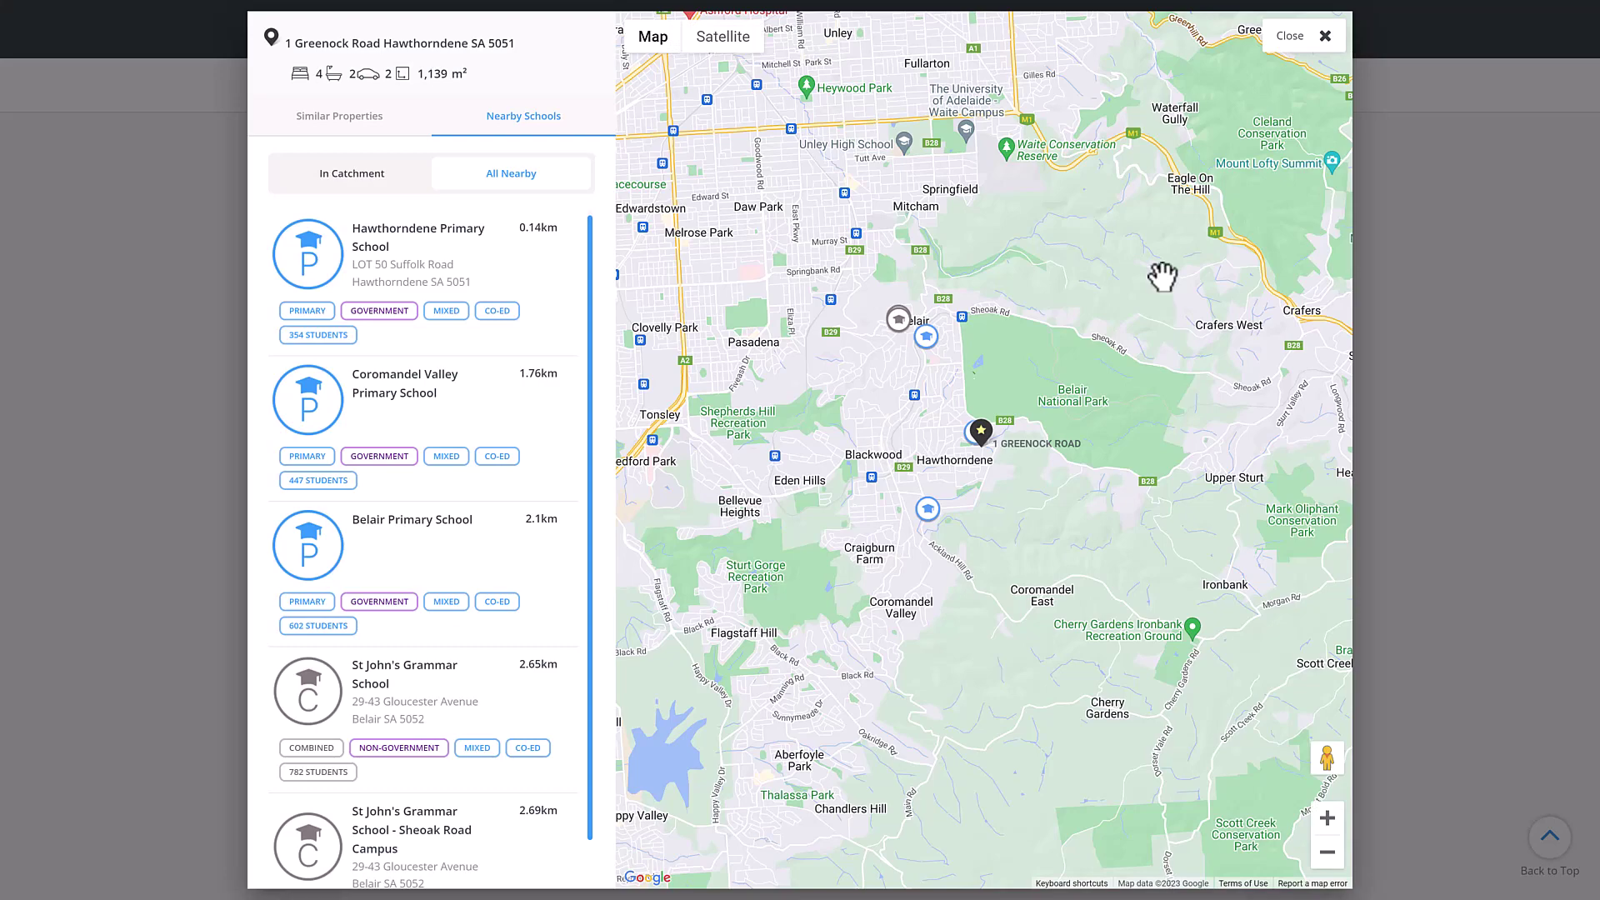
pyautogui.click(1325, 37)
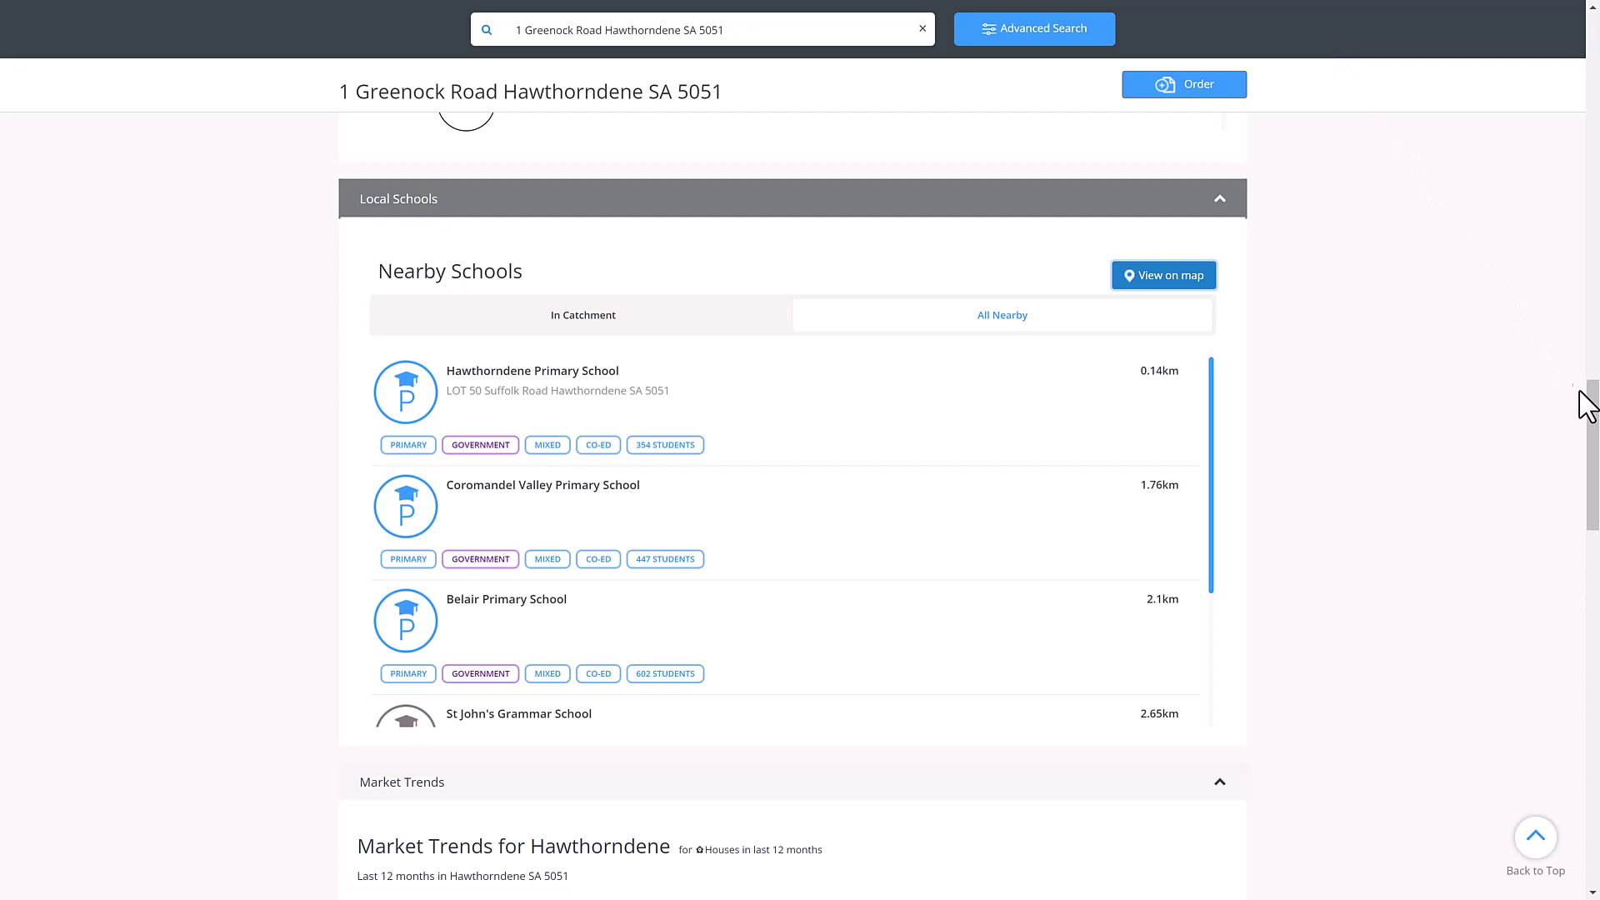
# - Chart each Market Trends stat, from properties sold to vendor discount, ending on 1-yr median price change
pyautogui.moveTo(1589, 405); pyautogui.dragTo(1591, 524)
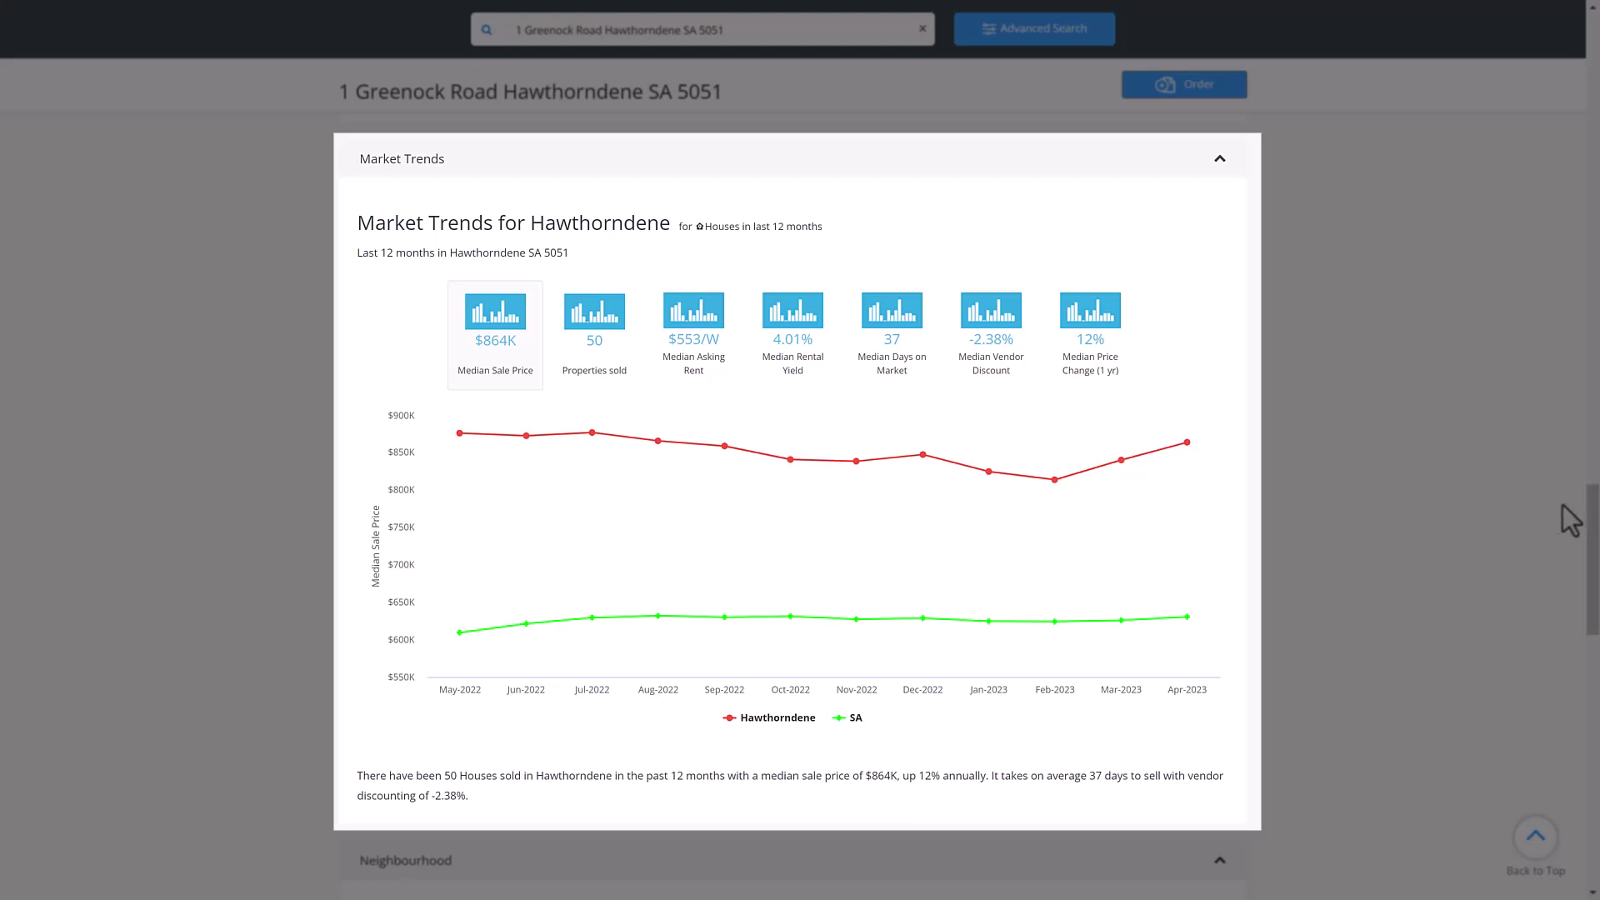
pyautogui.click(618, 321)
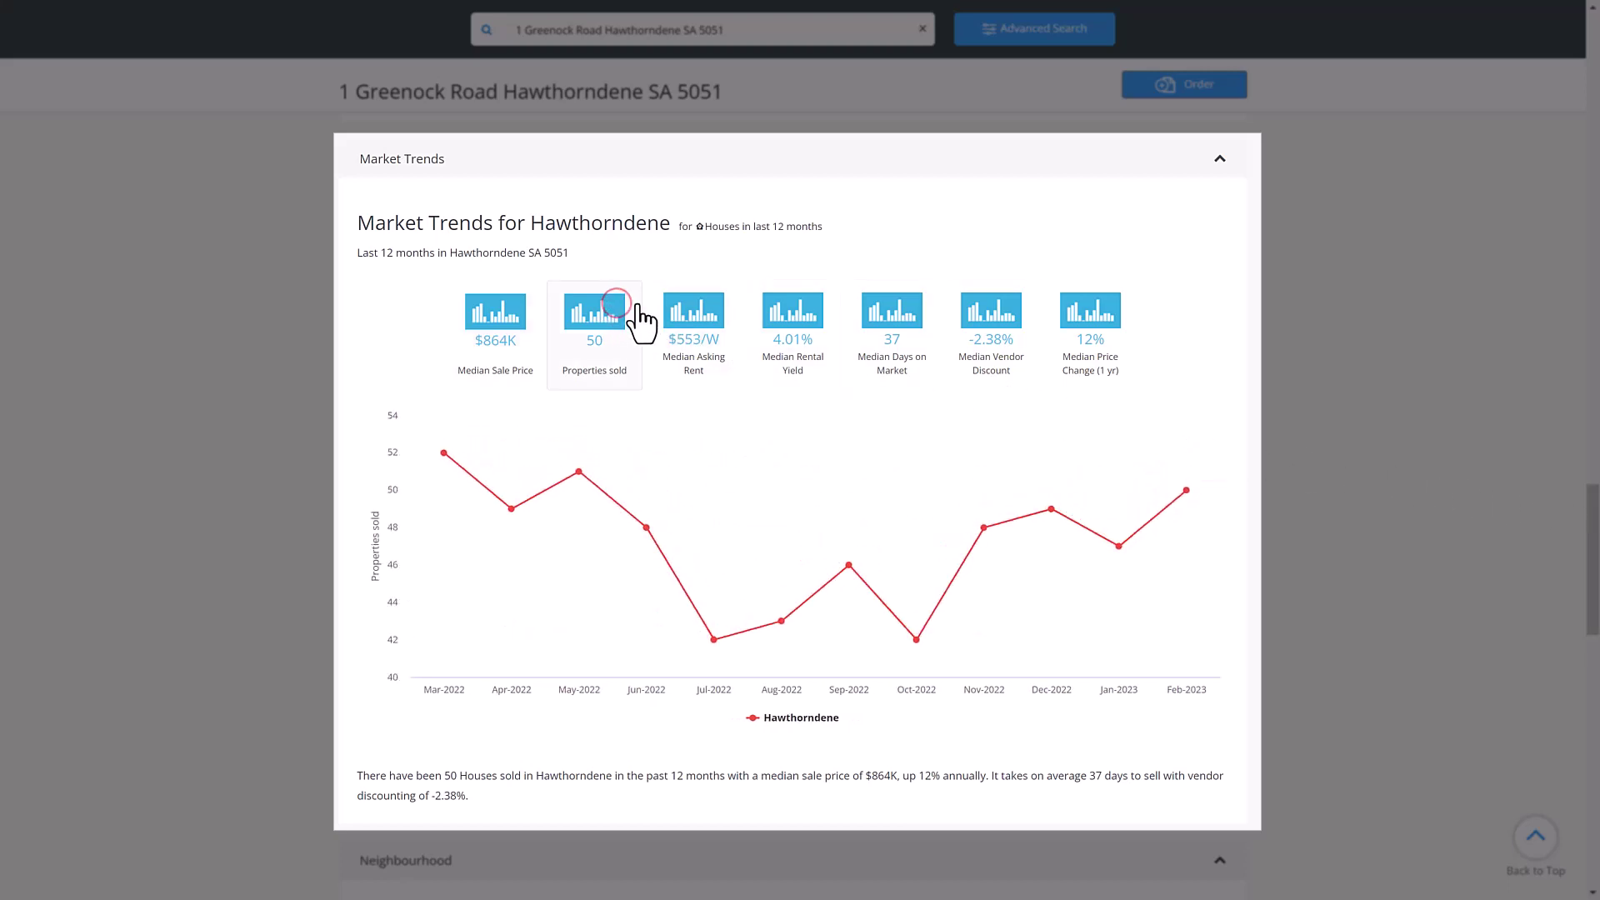
pyautogui.click(691, 305)
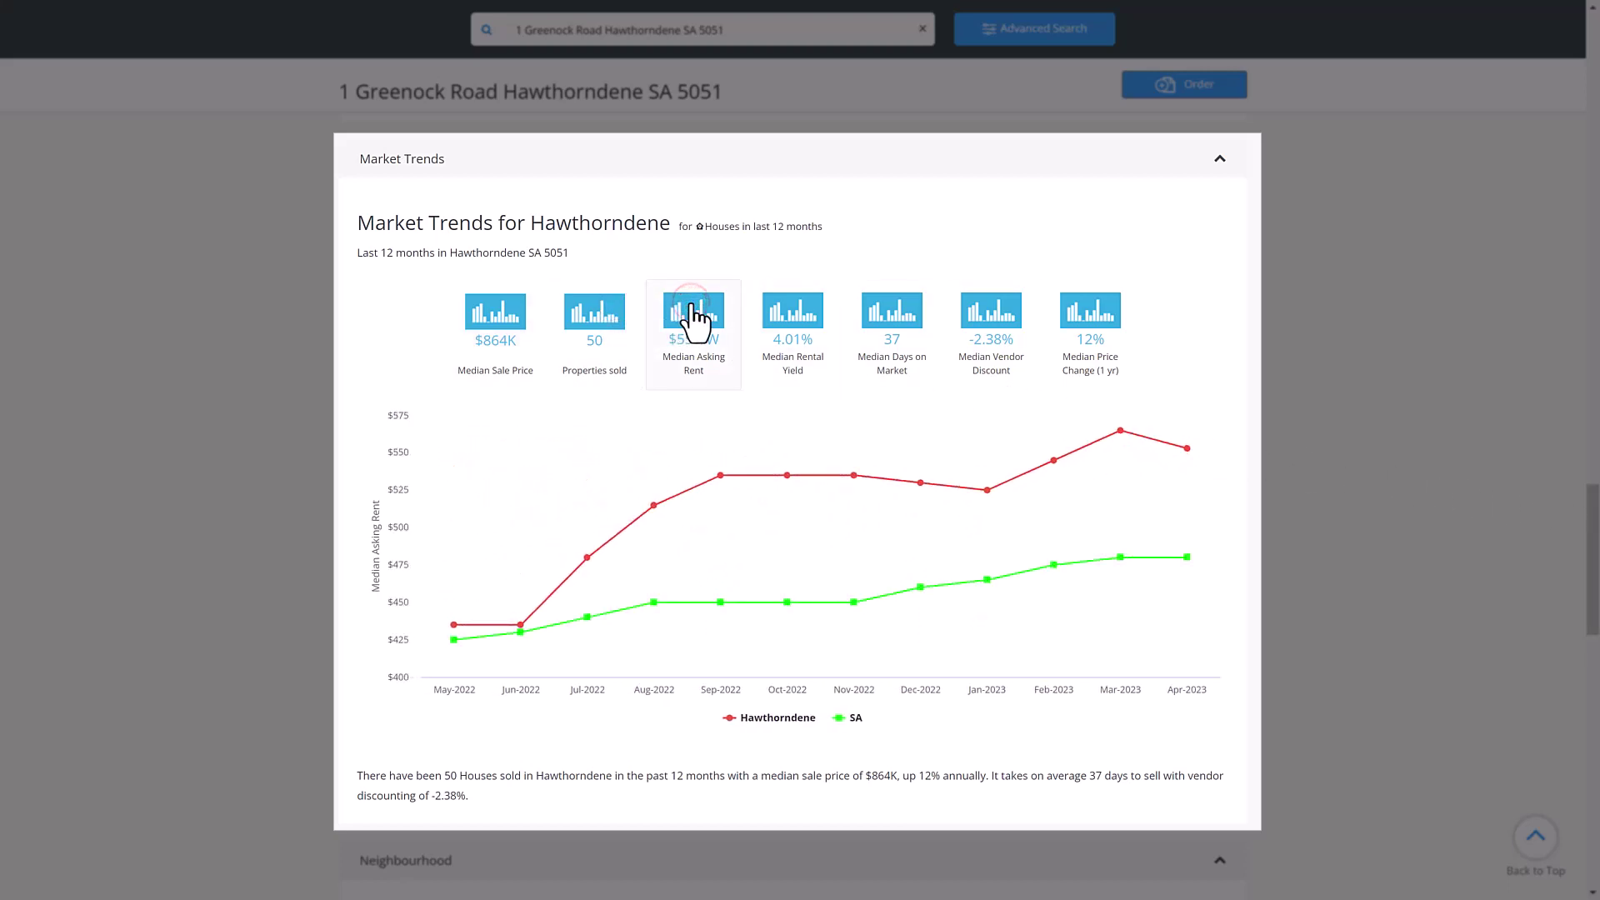
pyautogui.click(784, 307)
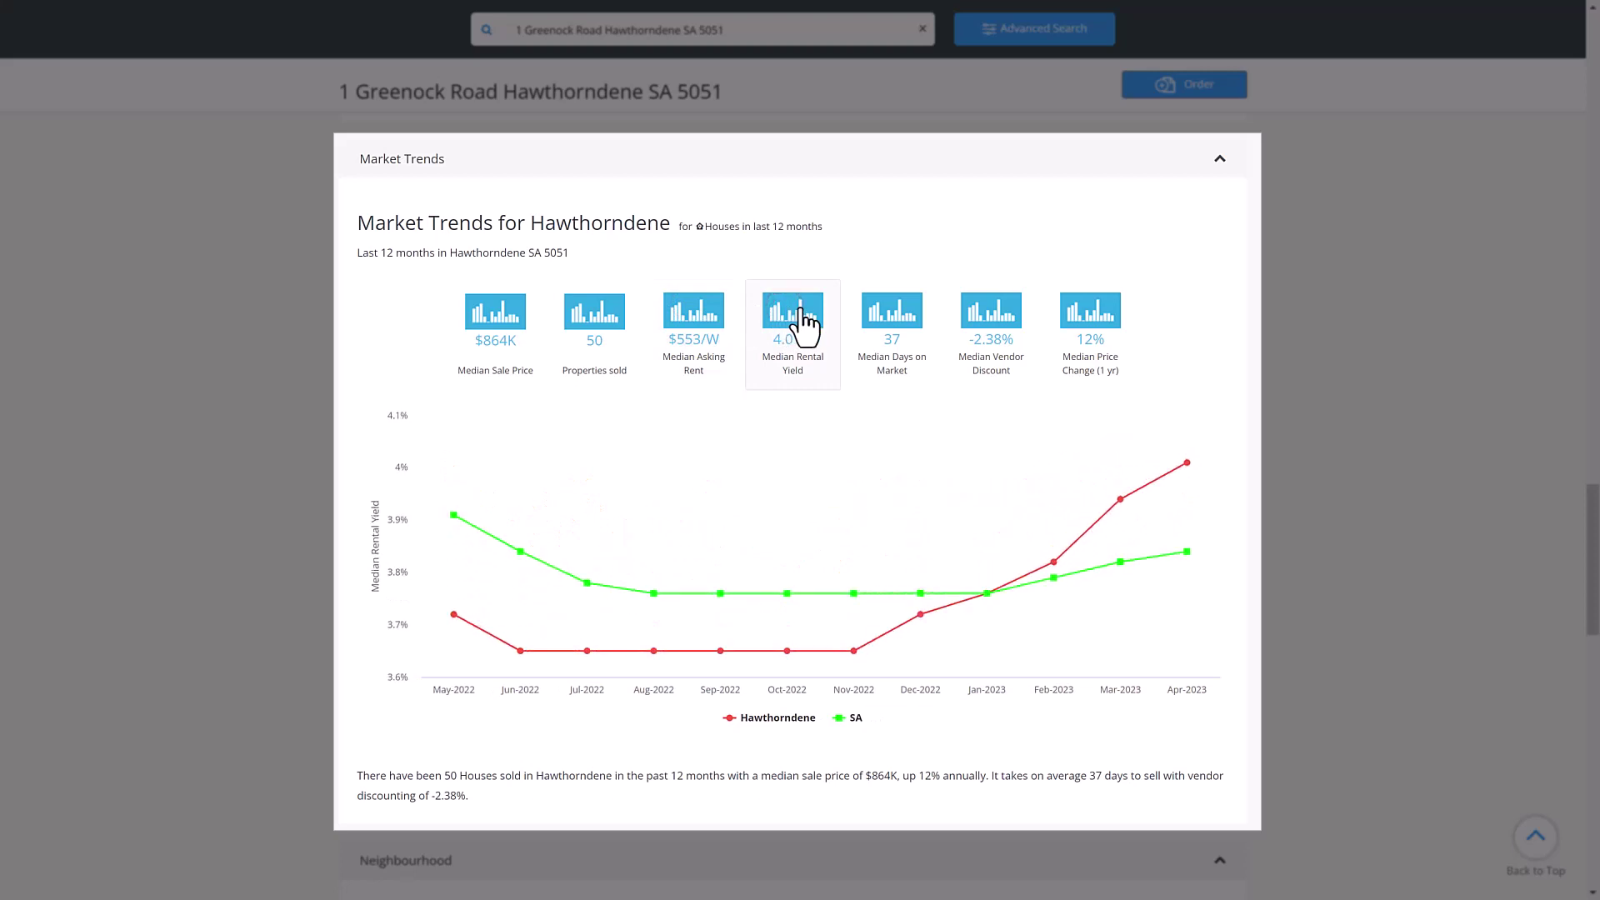
pyautogui.click(876, 307)
pyautogui.click(994, 315)
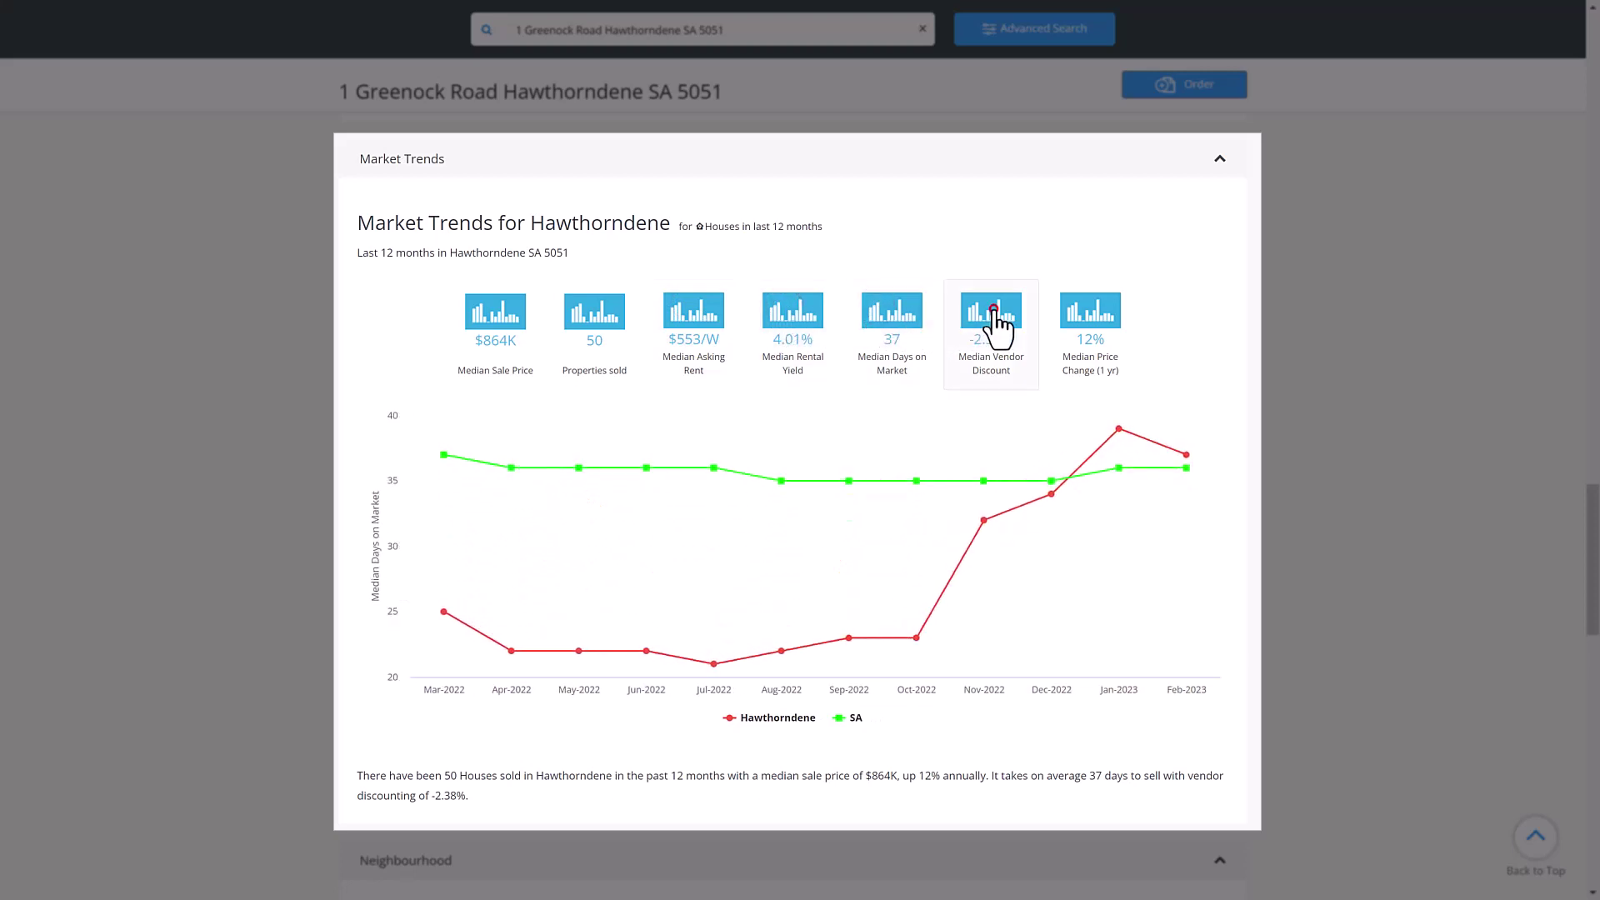
pyautogui.click(1073, 305)
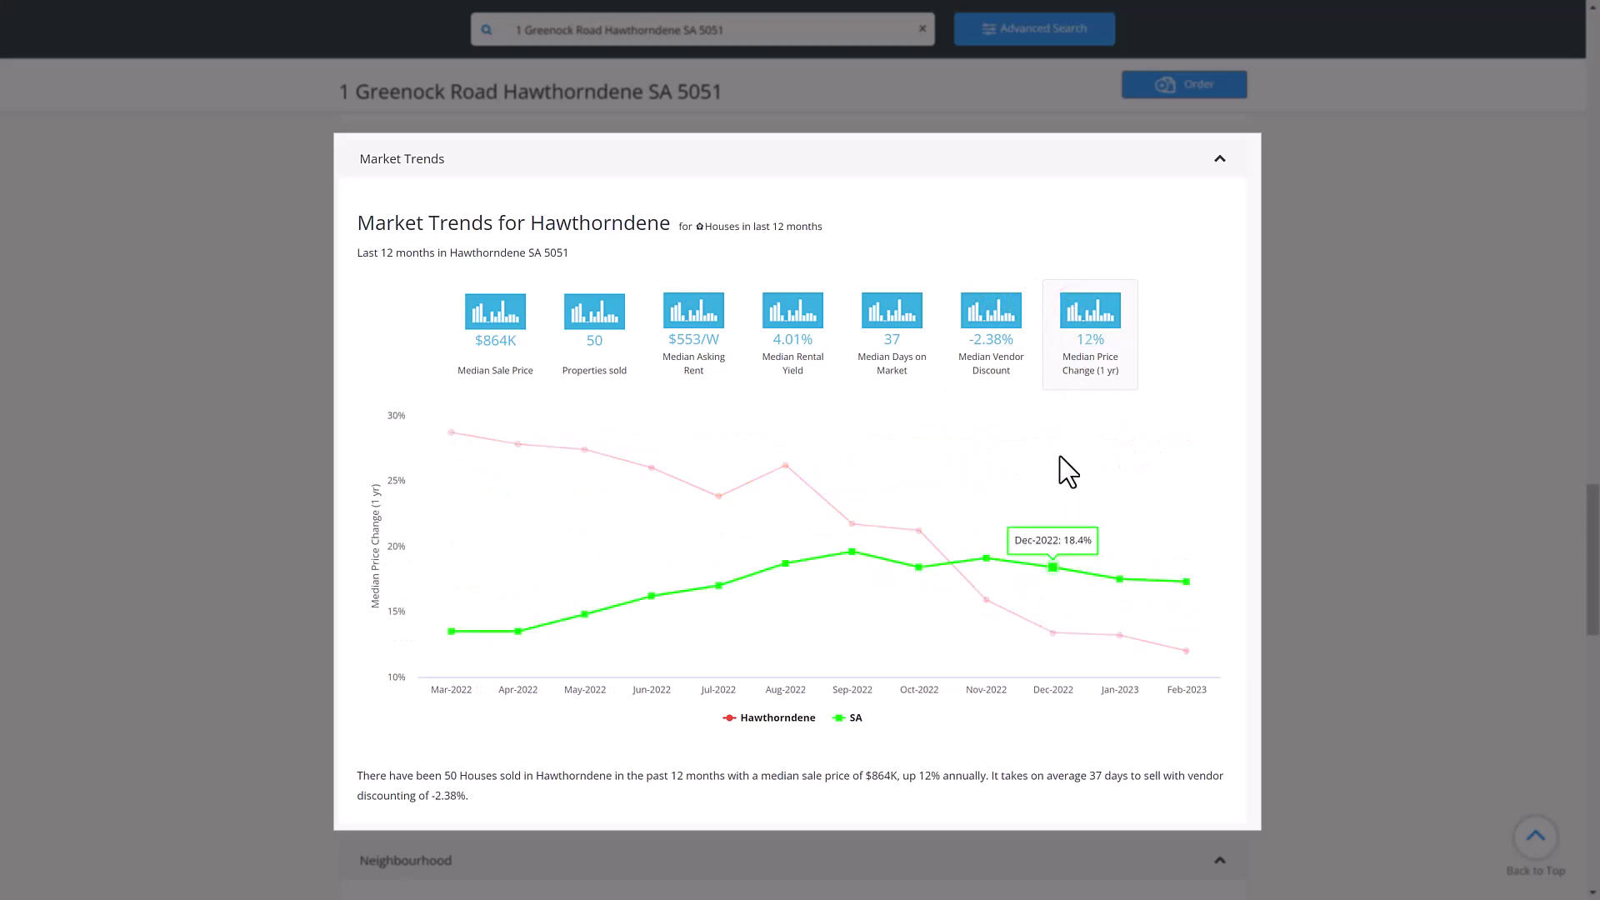
pyautogui.moveTo(1050, 626)
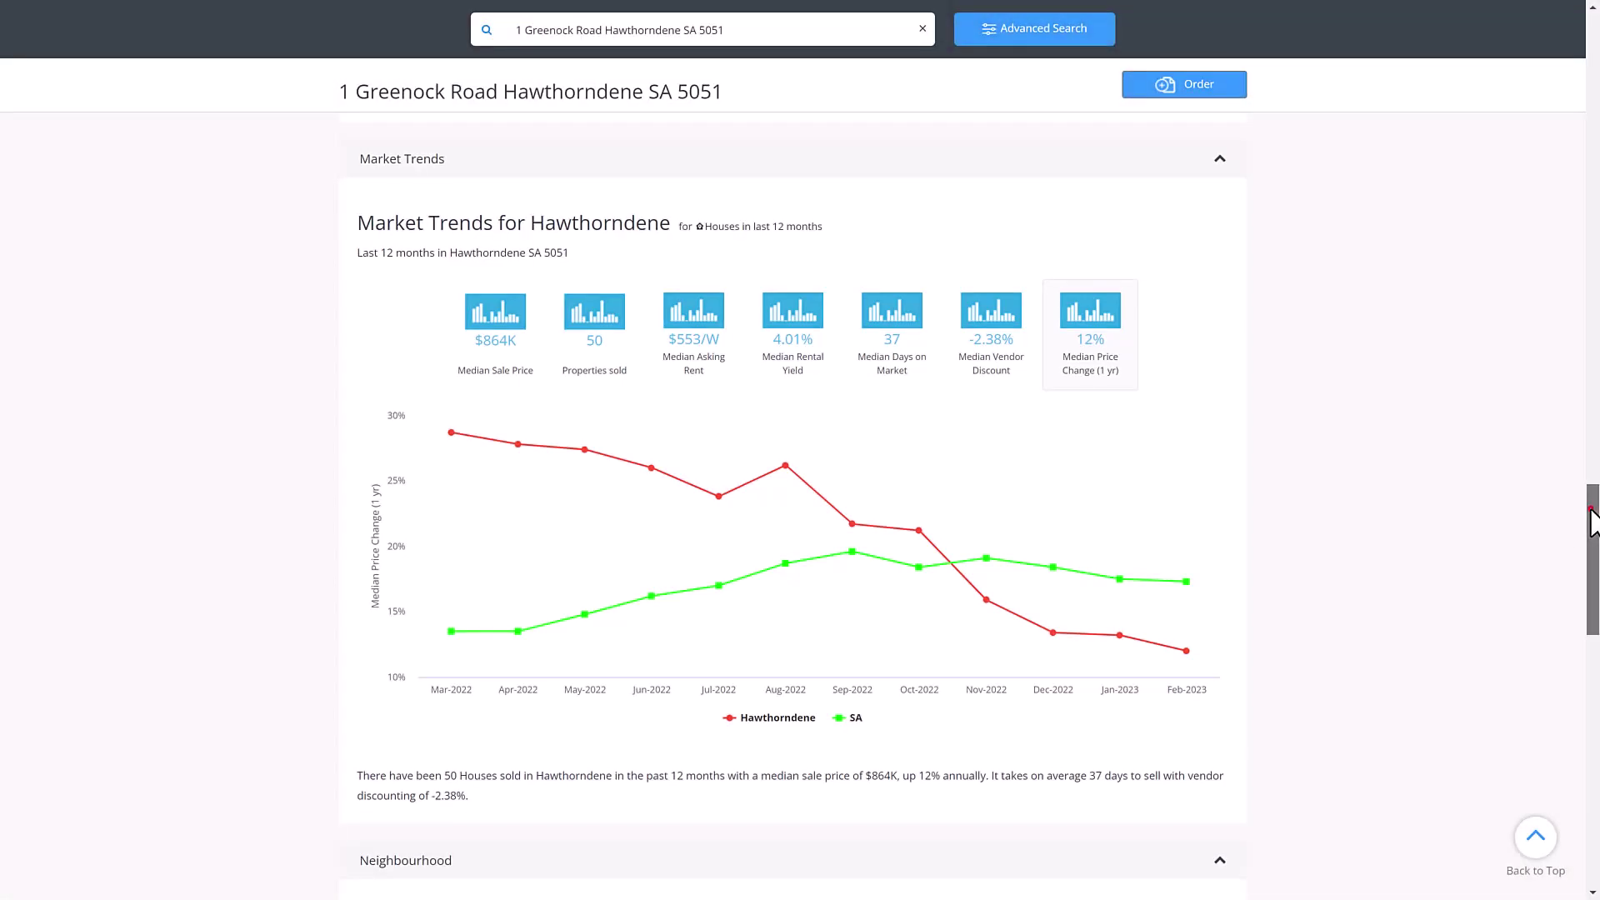
# - Scroll through Neighbourhood to the household income charts, then return to the page top
pyautogui.moveTo(1592, 520); pyautogui.dragTo(1593, 642)
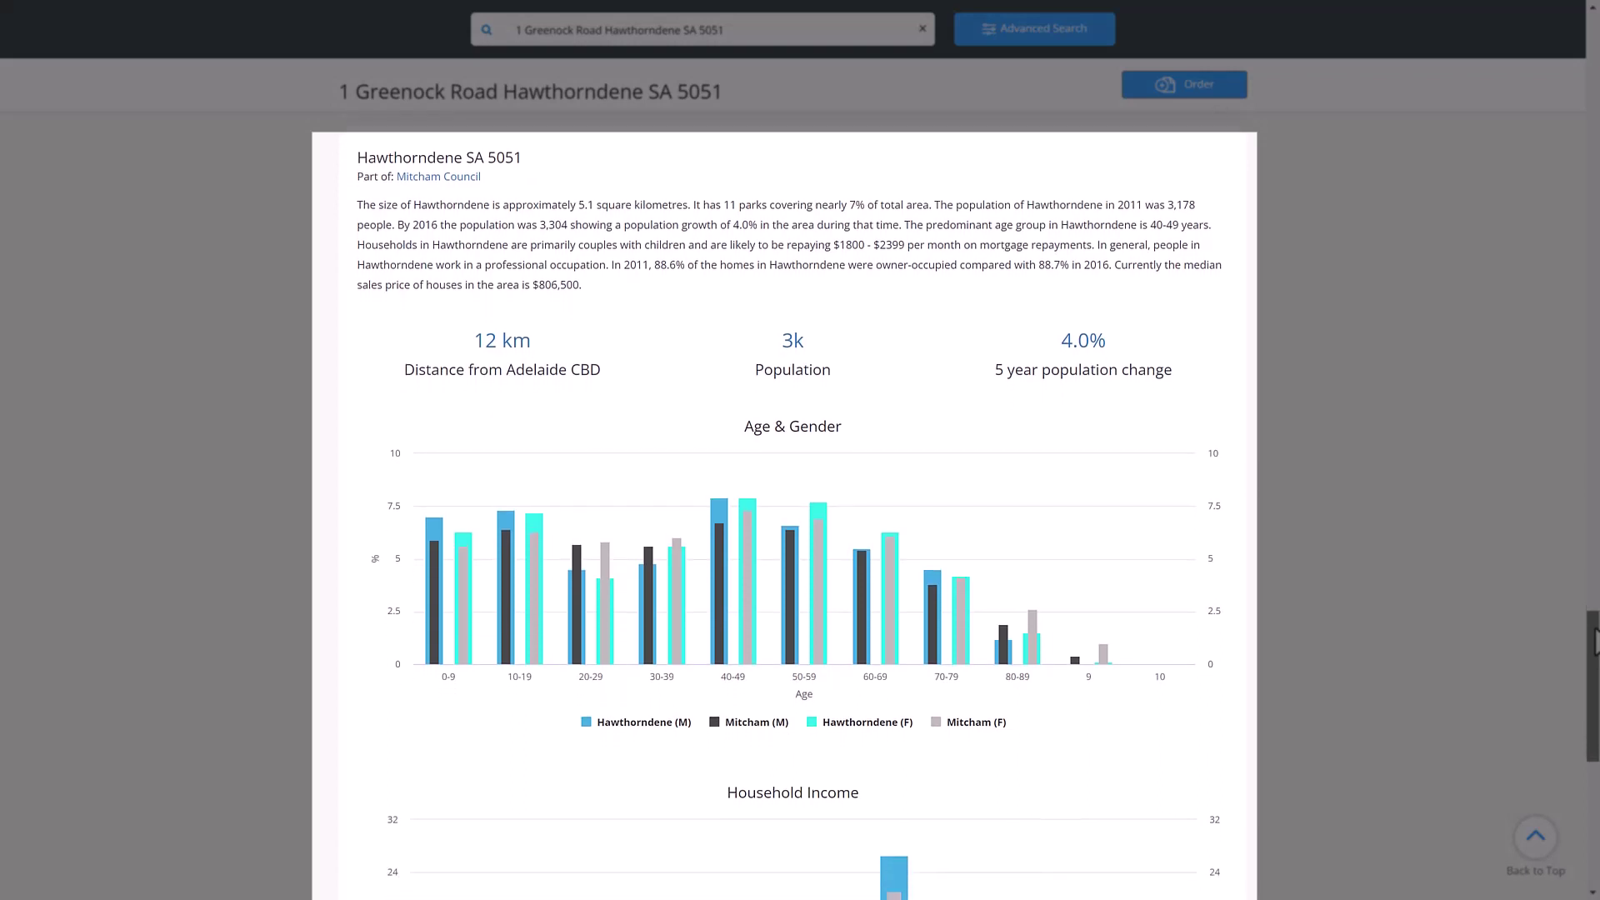
pyautogui.moveTo(1593, 642); pyautogui.dragTo(1595, 757)
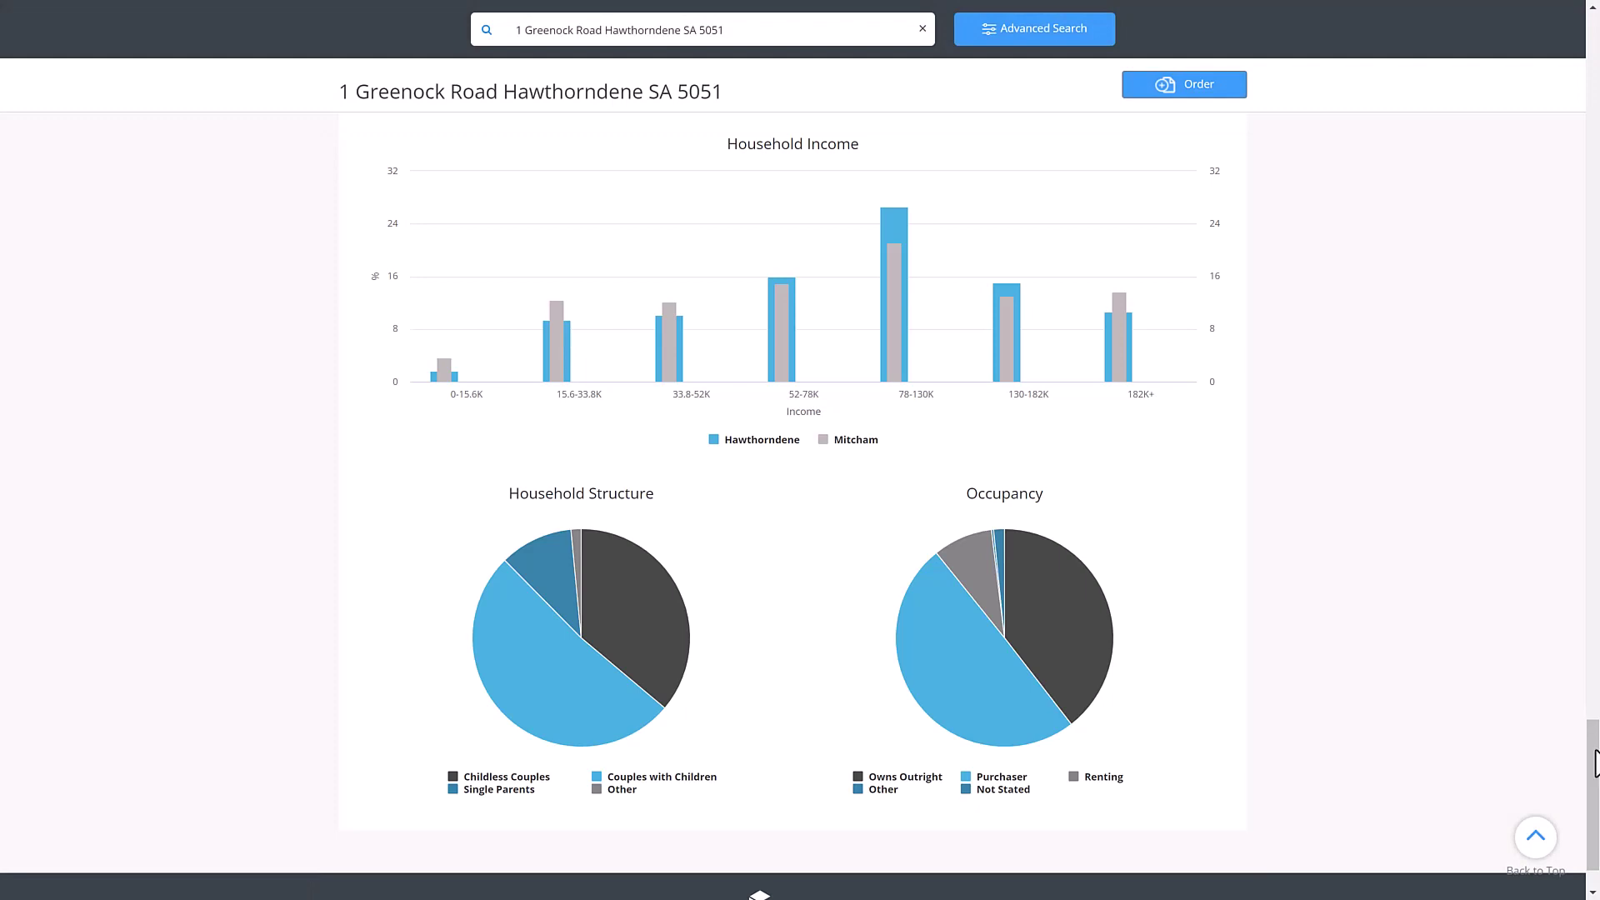
pyautogui.click(1537, 837)
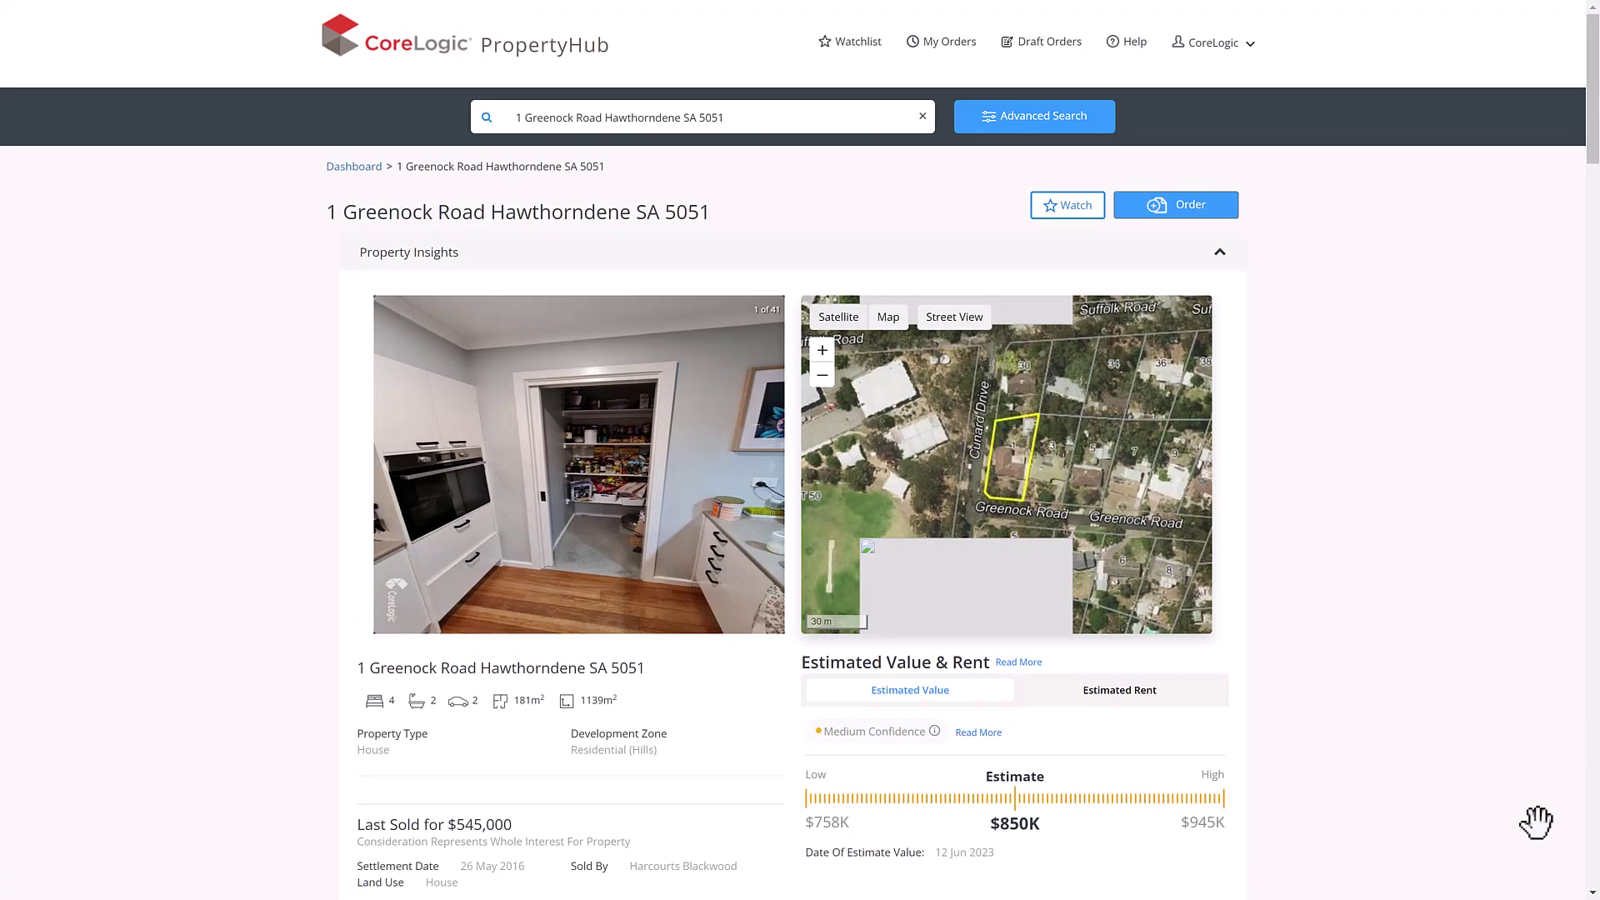
pyautogui.click(1073, 214)
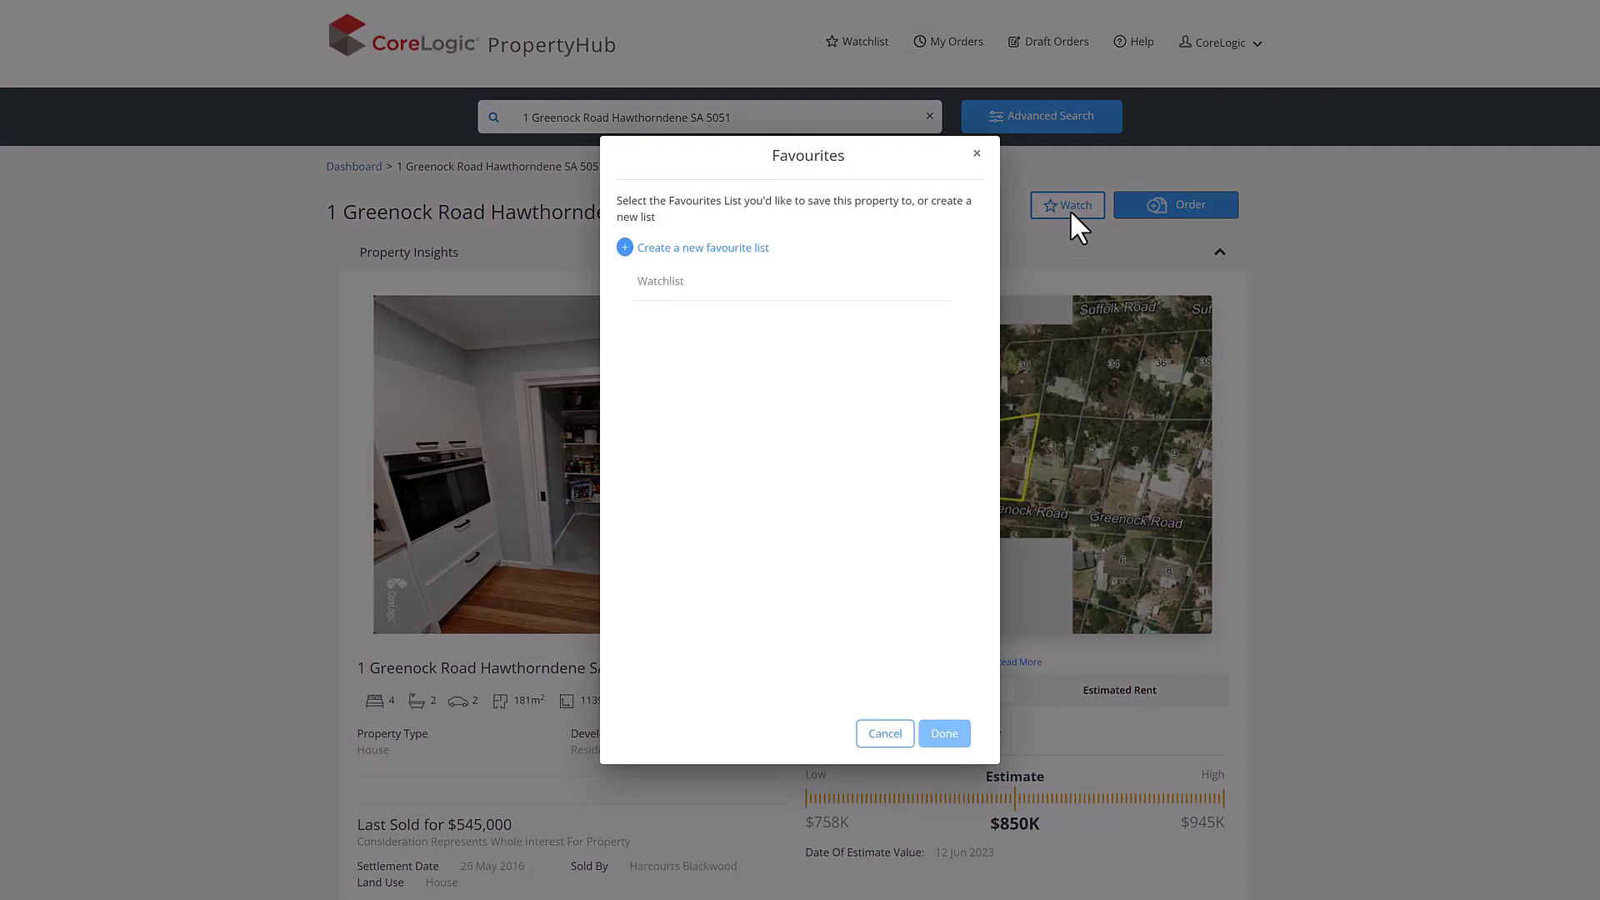
pyautogui.click(895, 283)
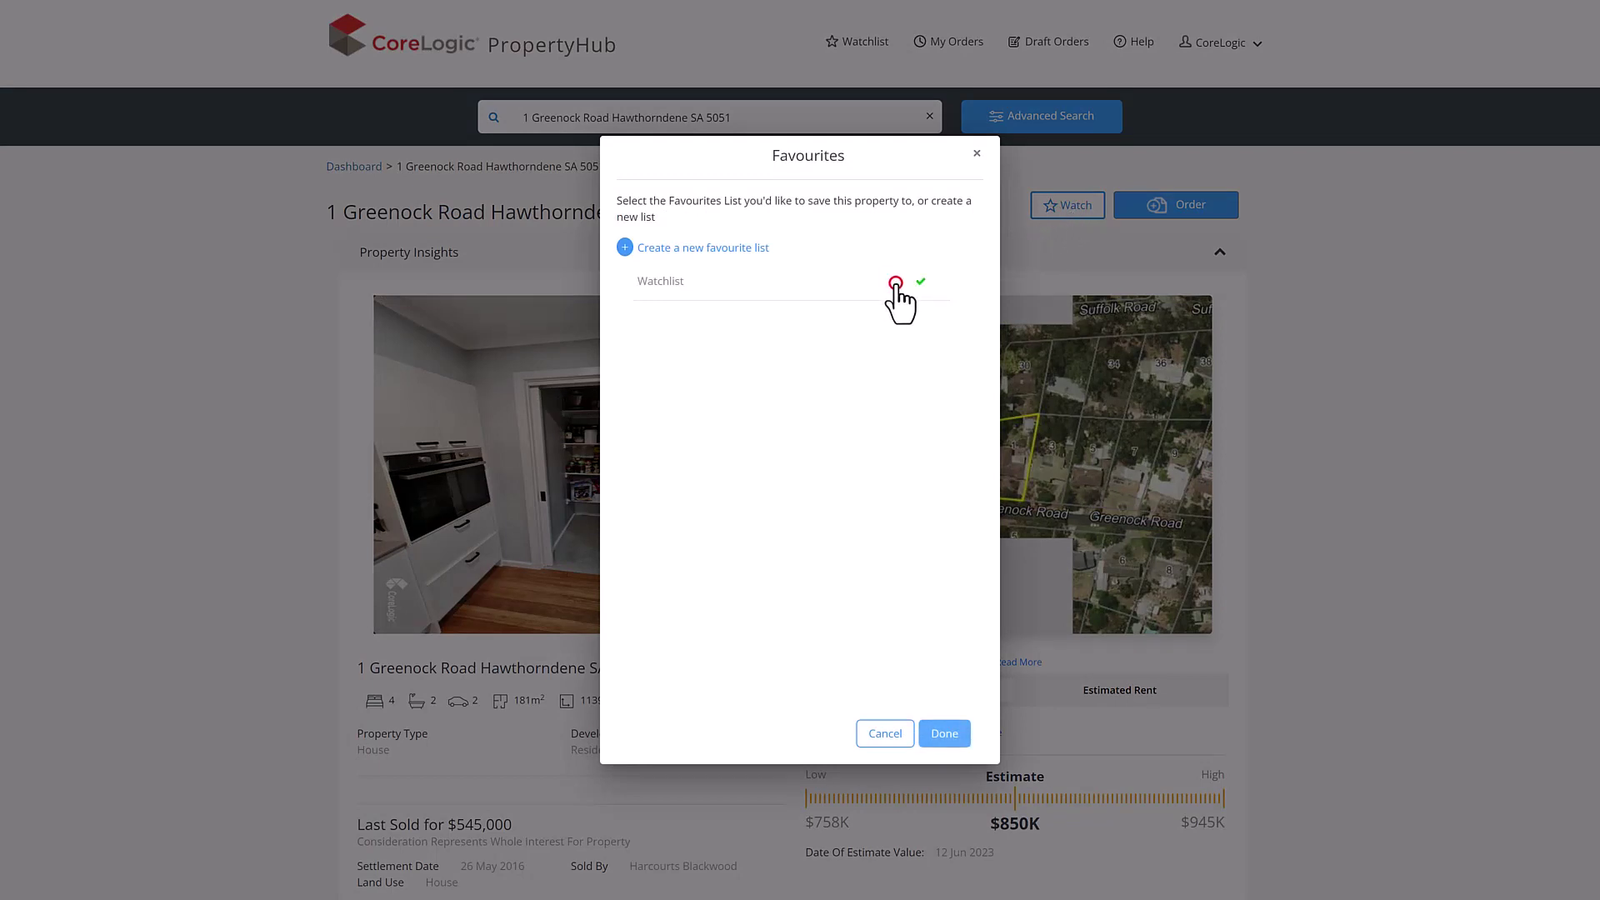
pyautogui.click(944, 731)
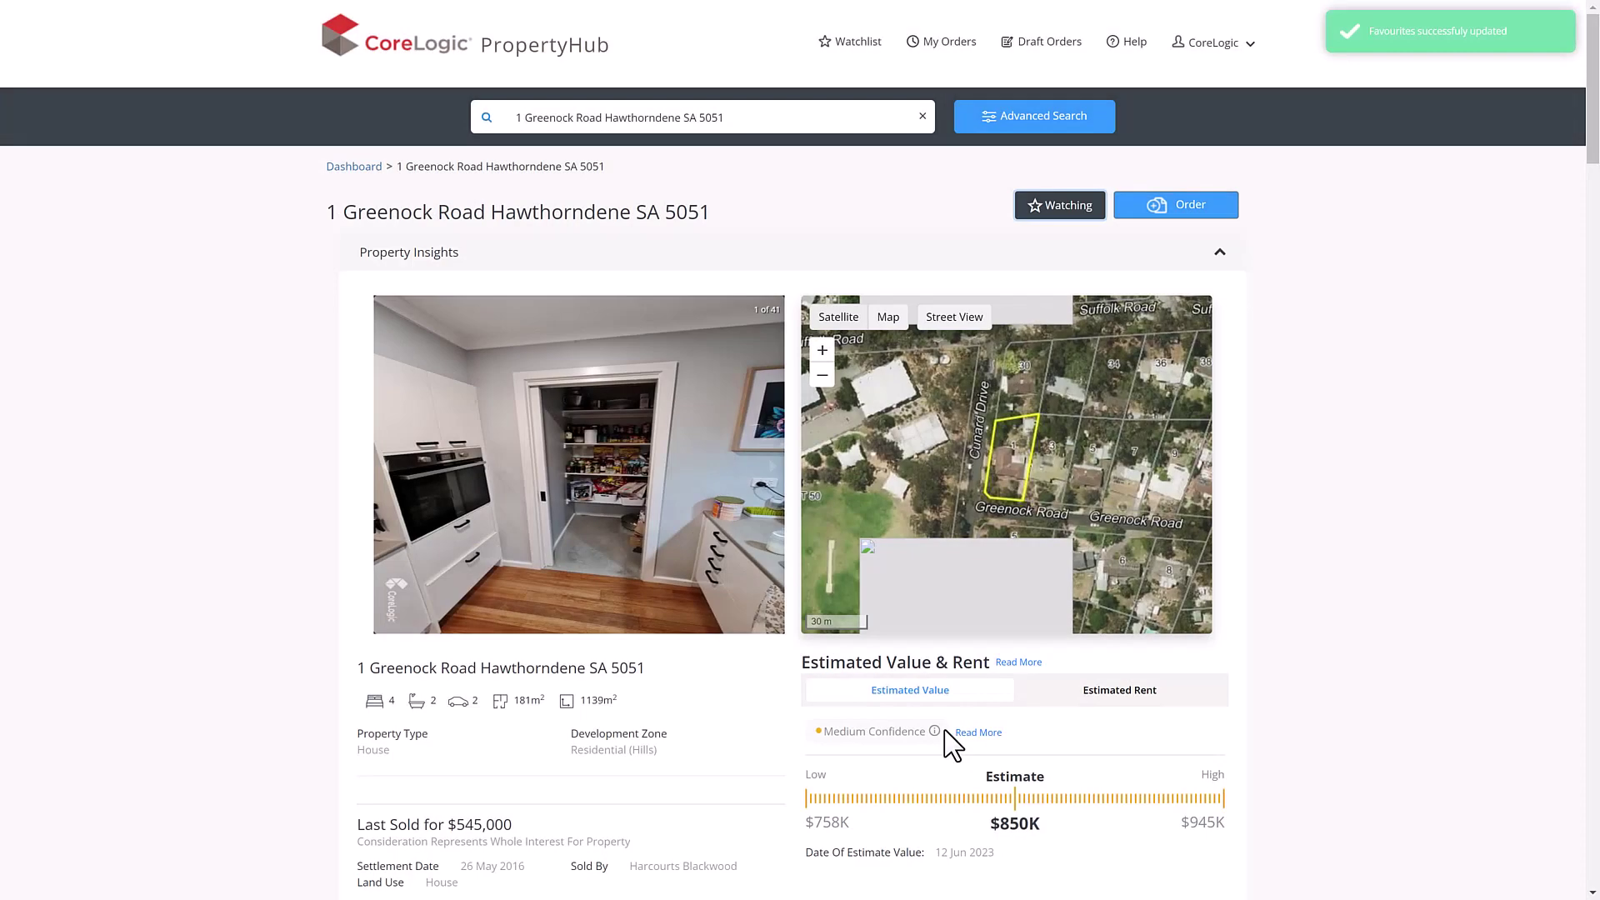
pyautogui.click(1157, 208)
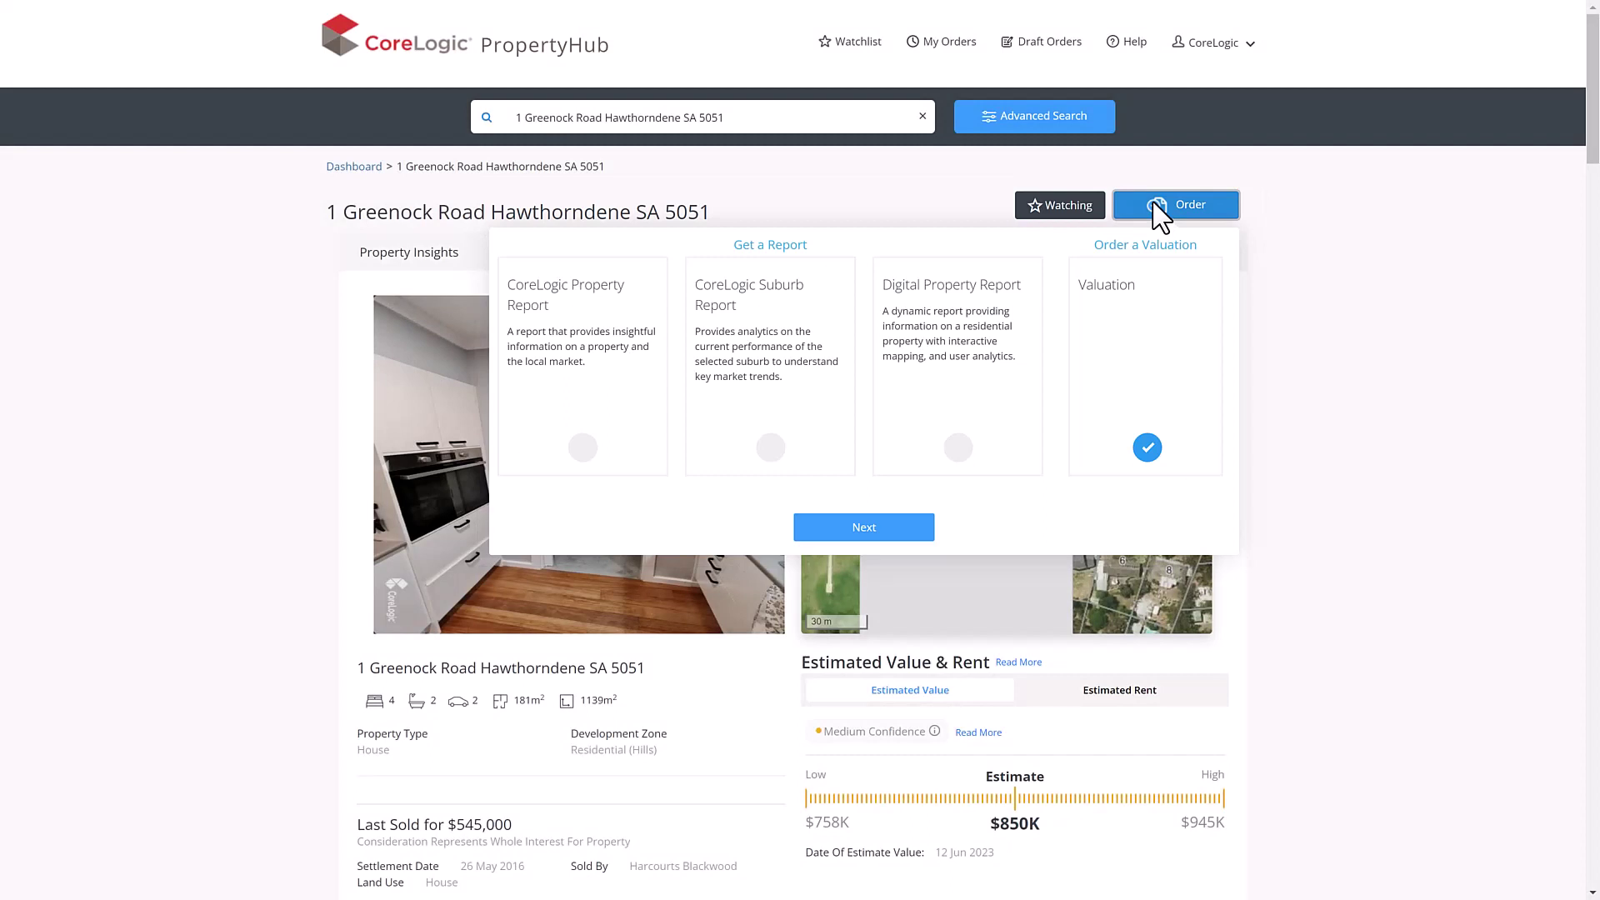
pyautogui.click(619, 344)
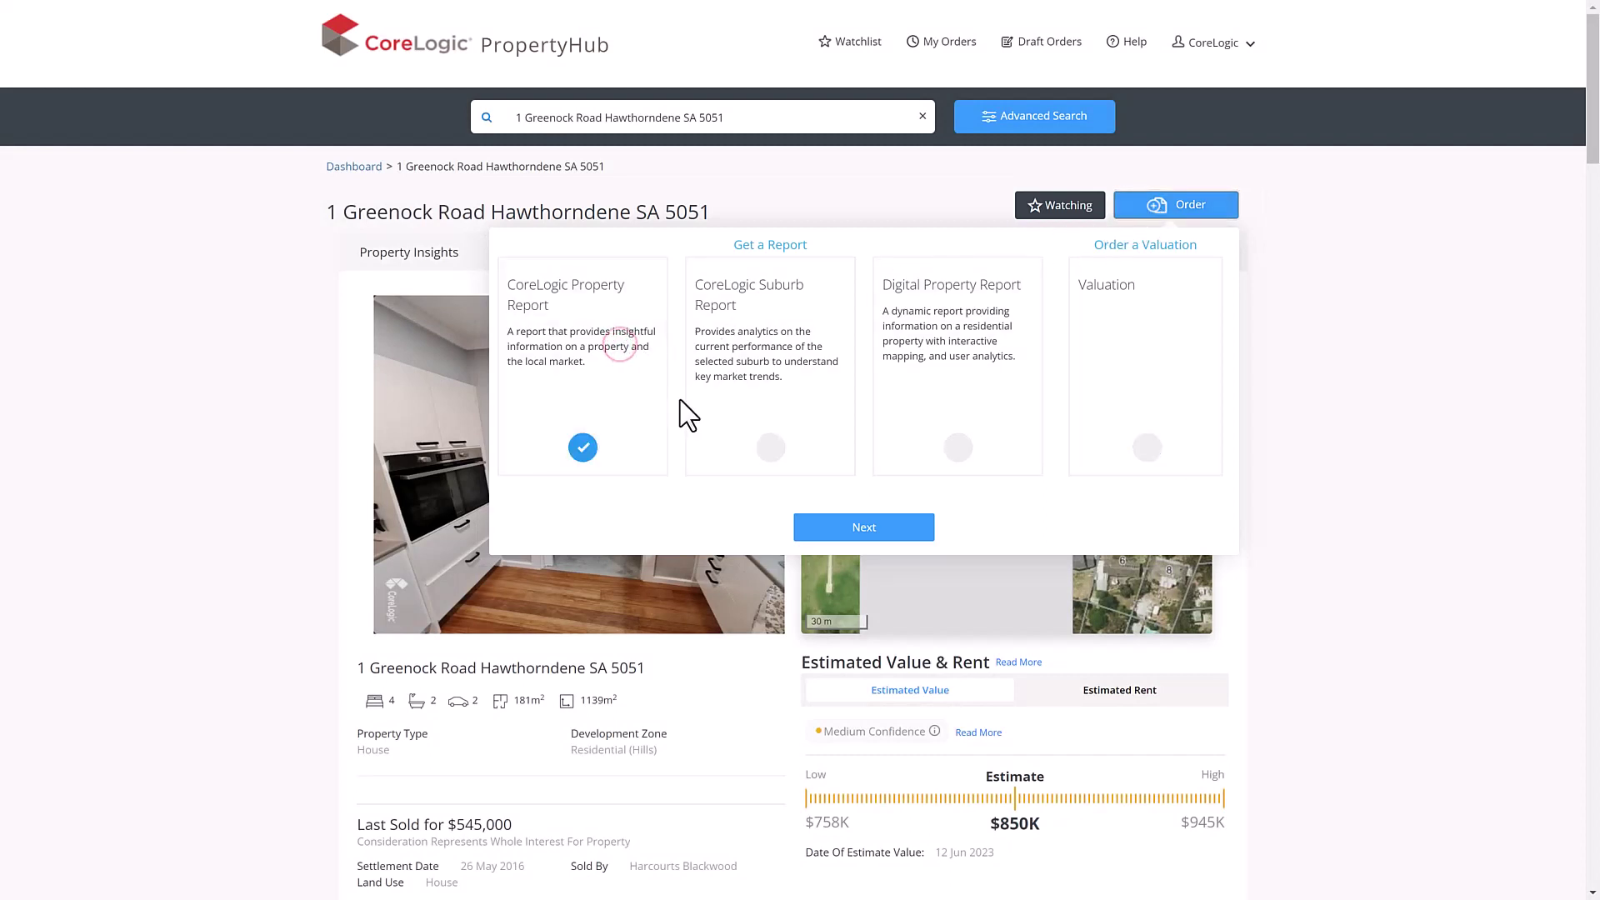
pyautogui.click(909, 532)
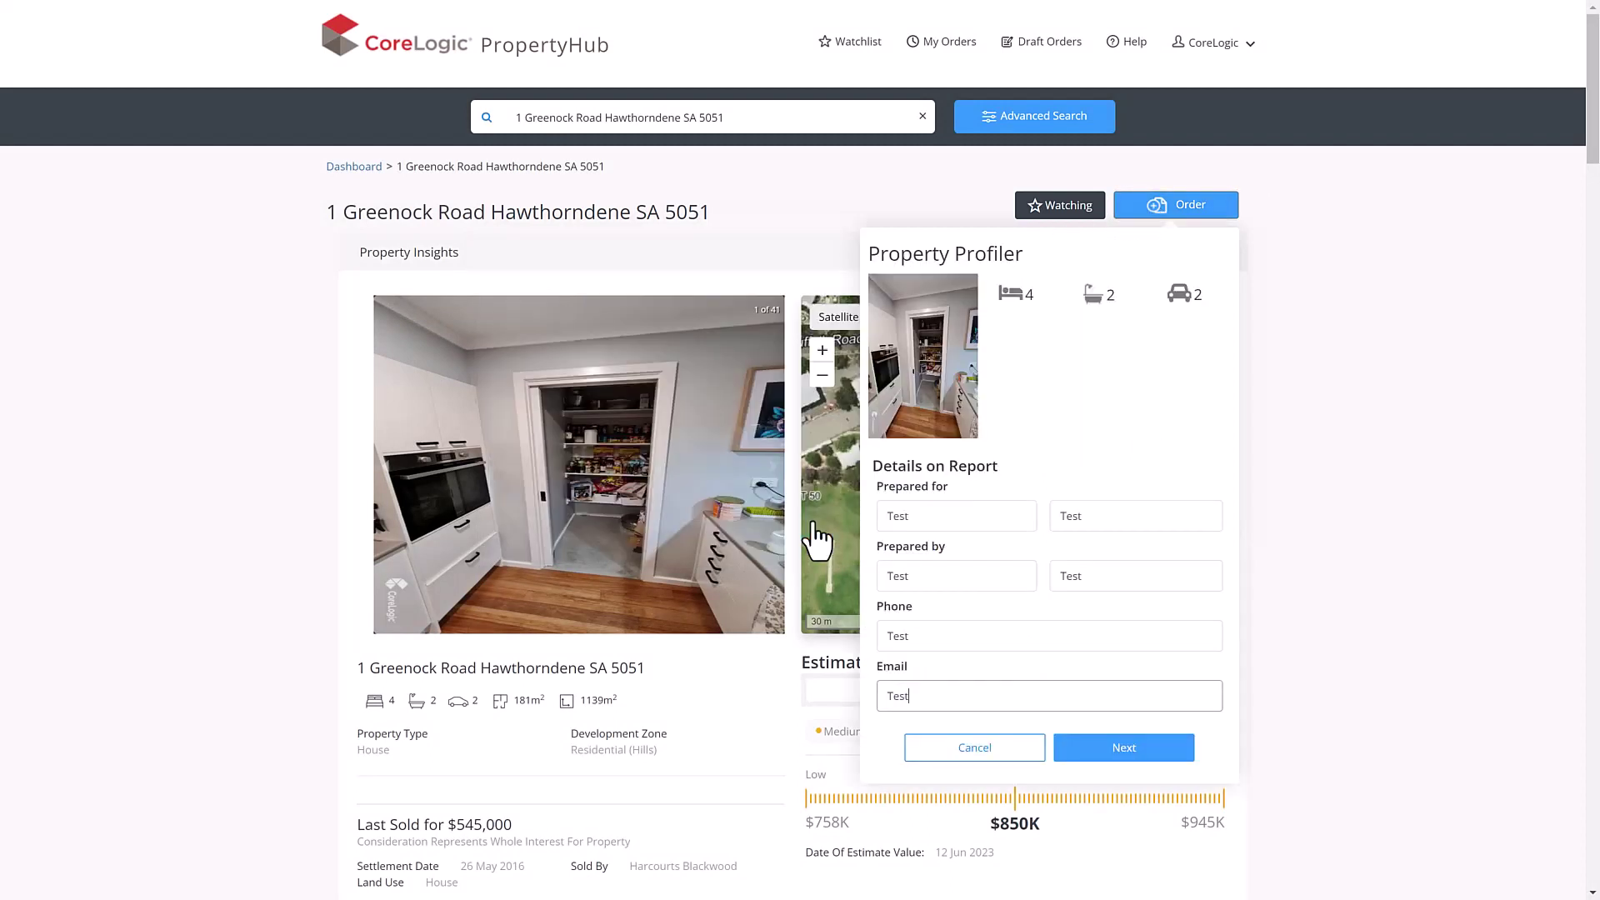
pyautogui.write('@test.com')
pyautogui.click(1107, 754)
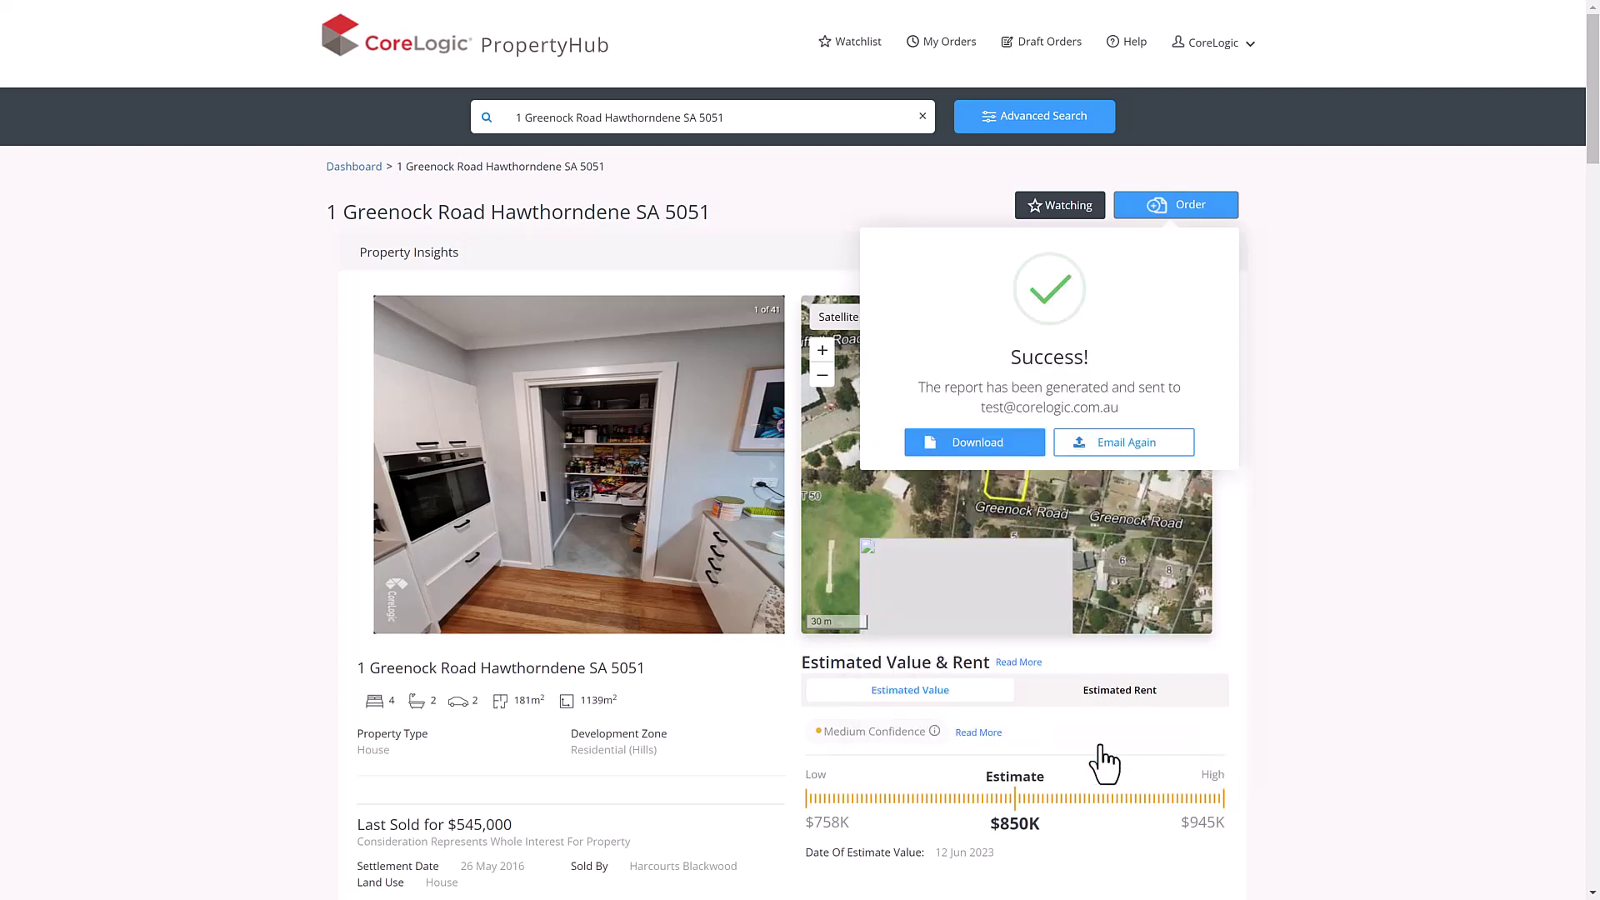
pyautogui.click(1007, 448)
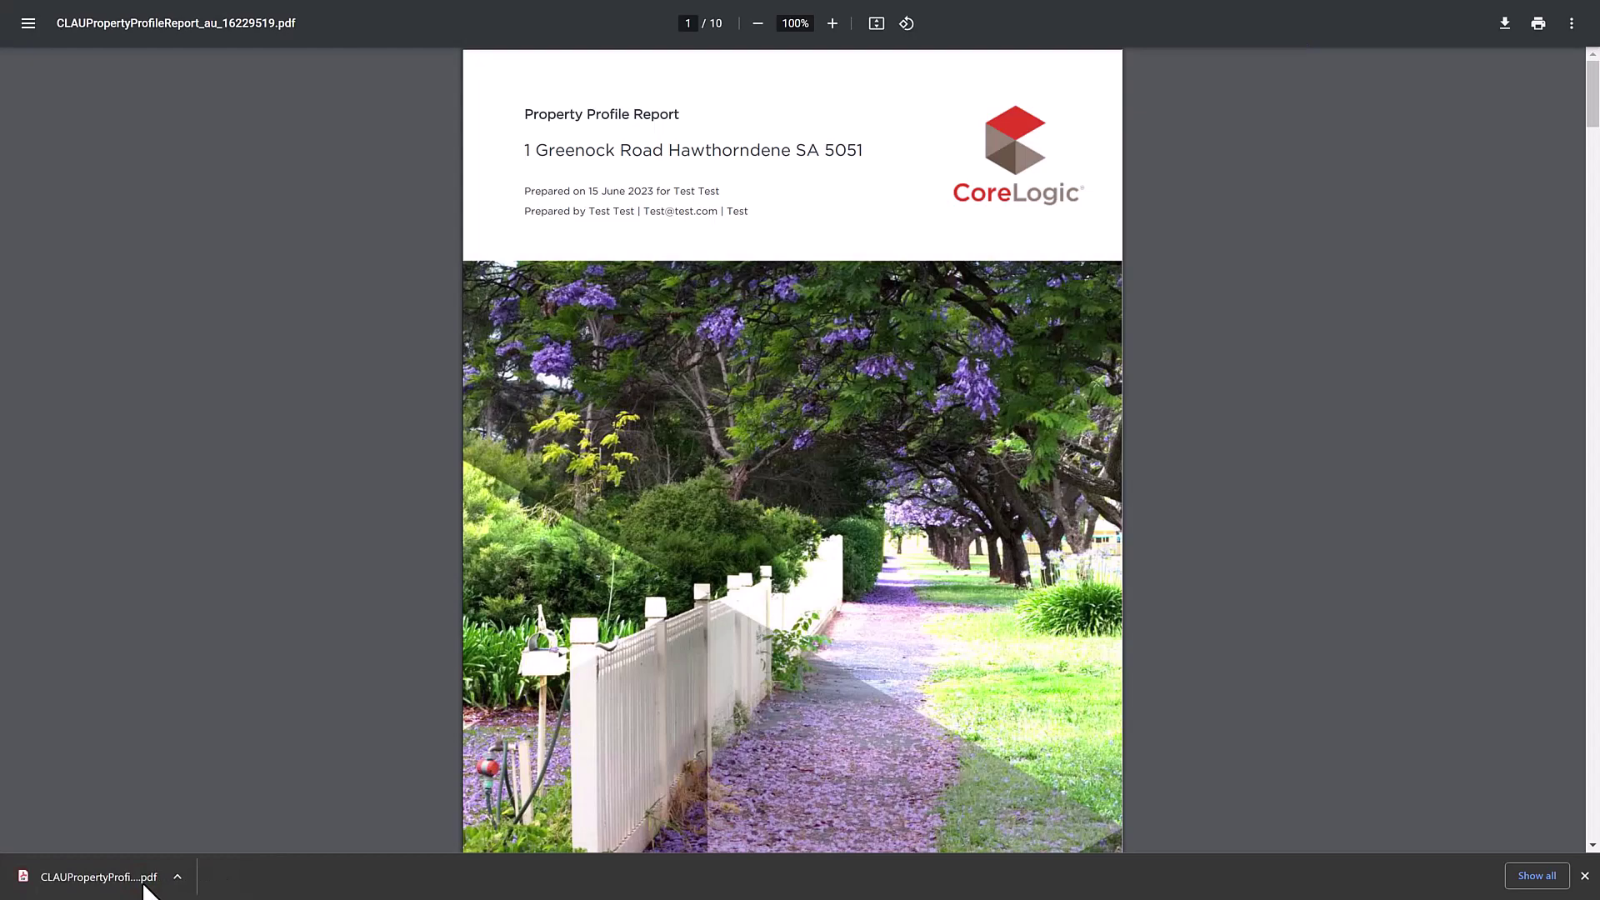
# - Scroll the 10-page Property Profile Report PDF down to page 3
pyautogui.moveTo(1592, 121); pyautogui.dragTo(1568, 837)
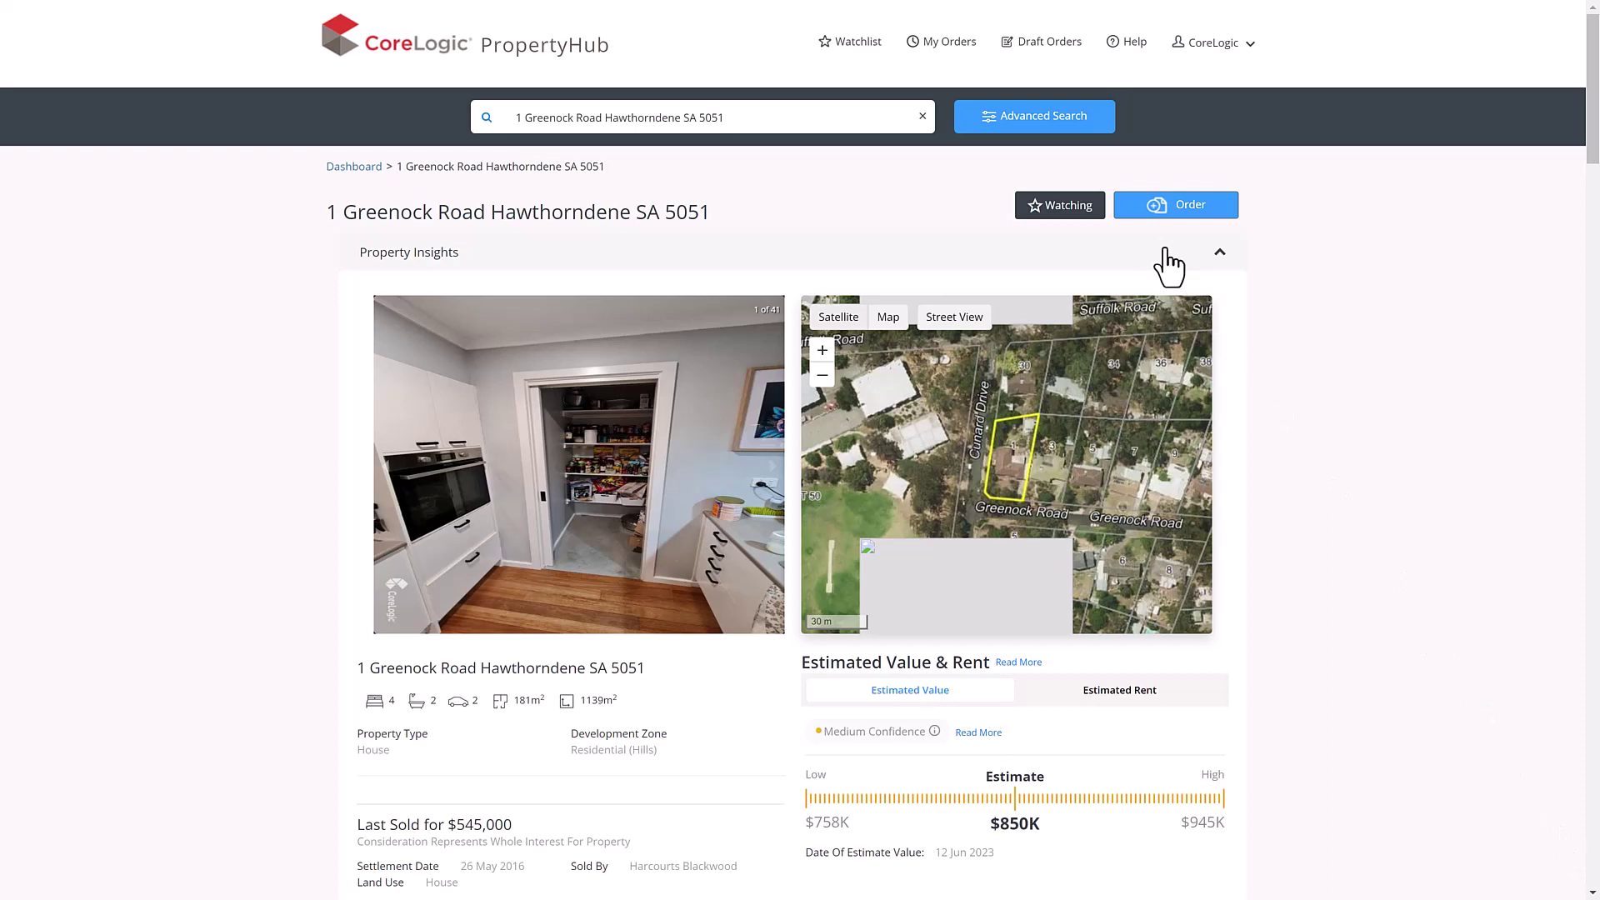
# - Generate the CoreLogic Suburb Report for Hawthorndene SA 5051, then download and open its PDF
pyautogui.click(1138, 208)
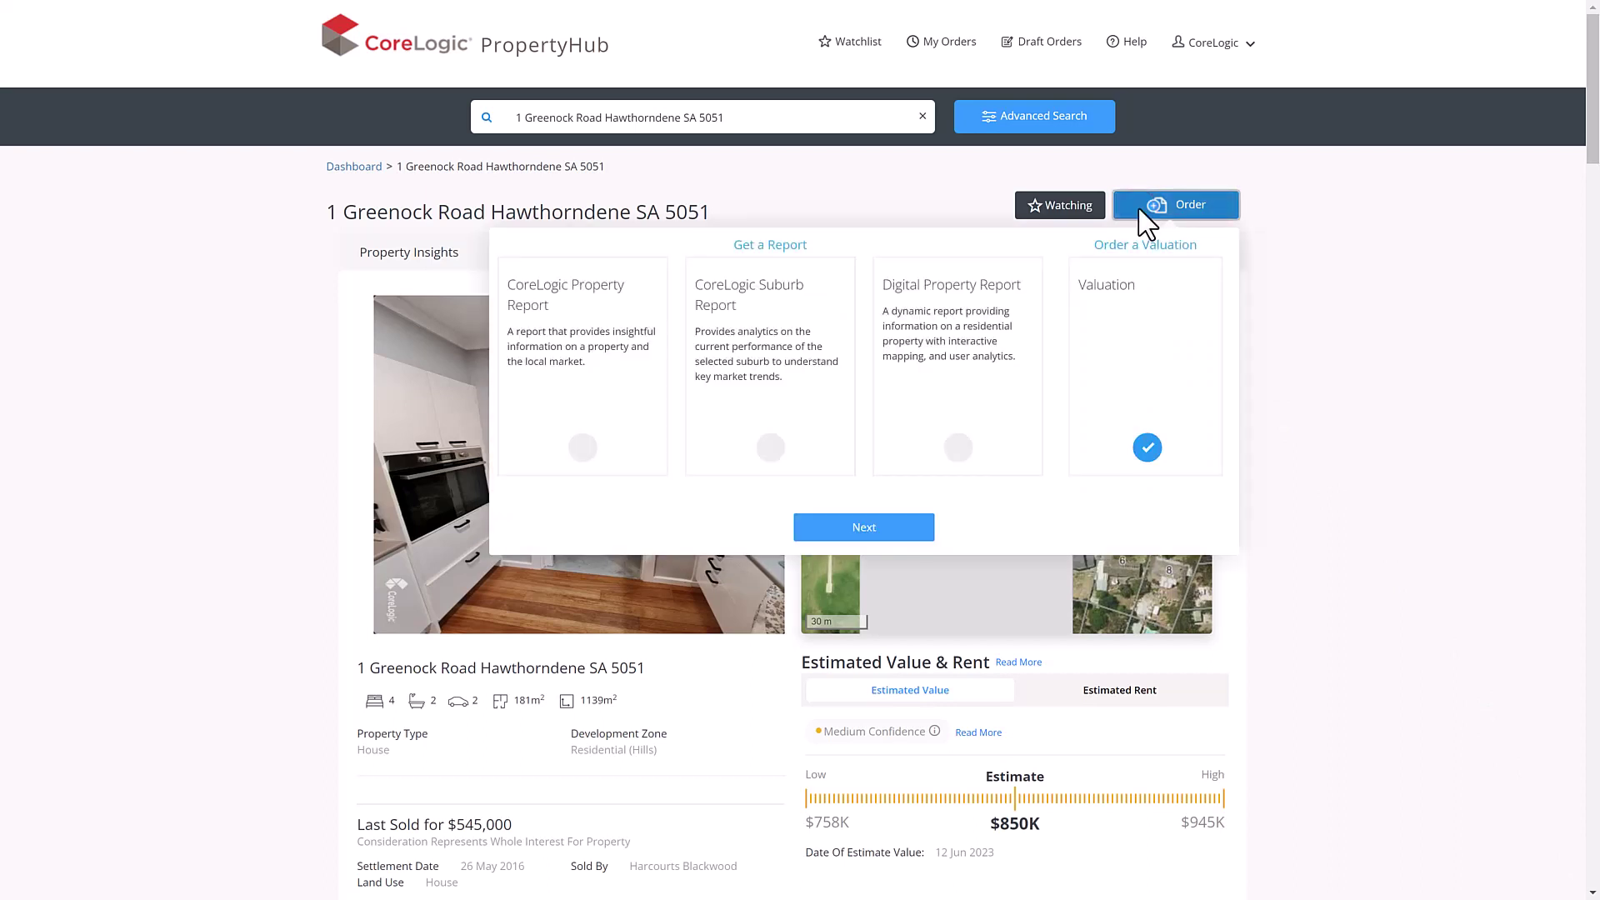
pyautogui.click(790, 425)
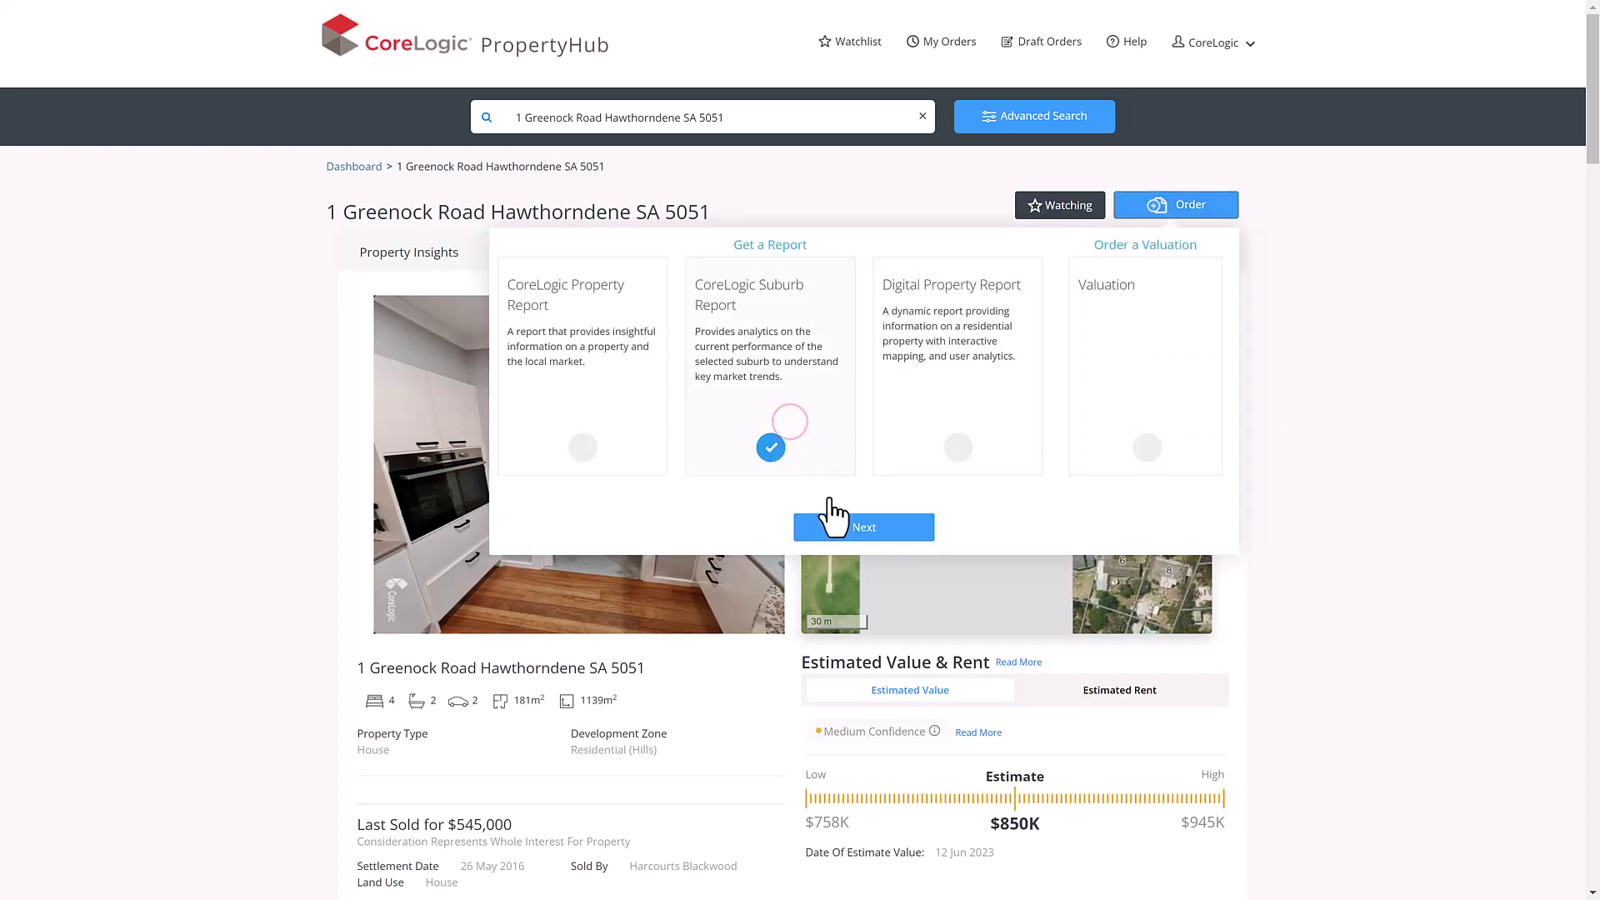
pyautogui.click(842, 525)
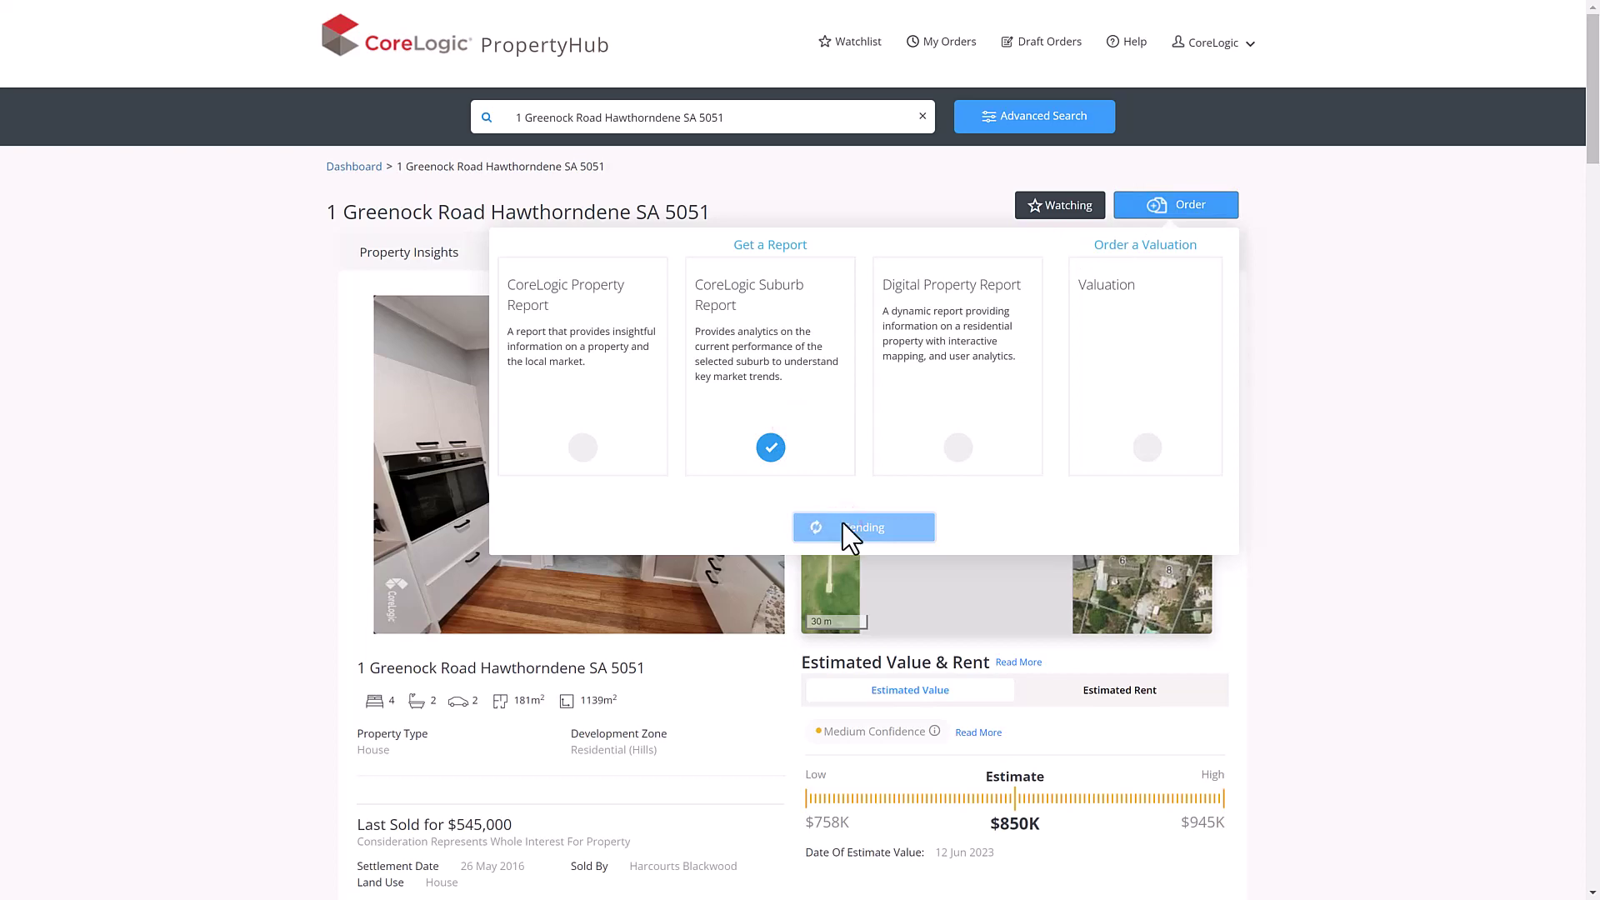
pyautogui.click(926, 427)
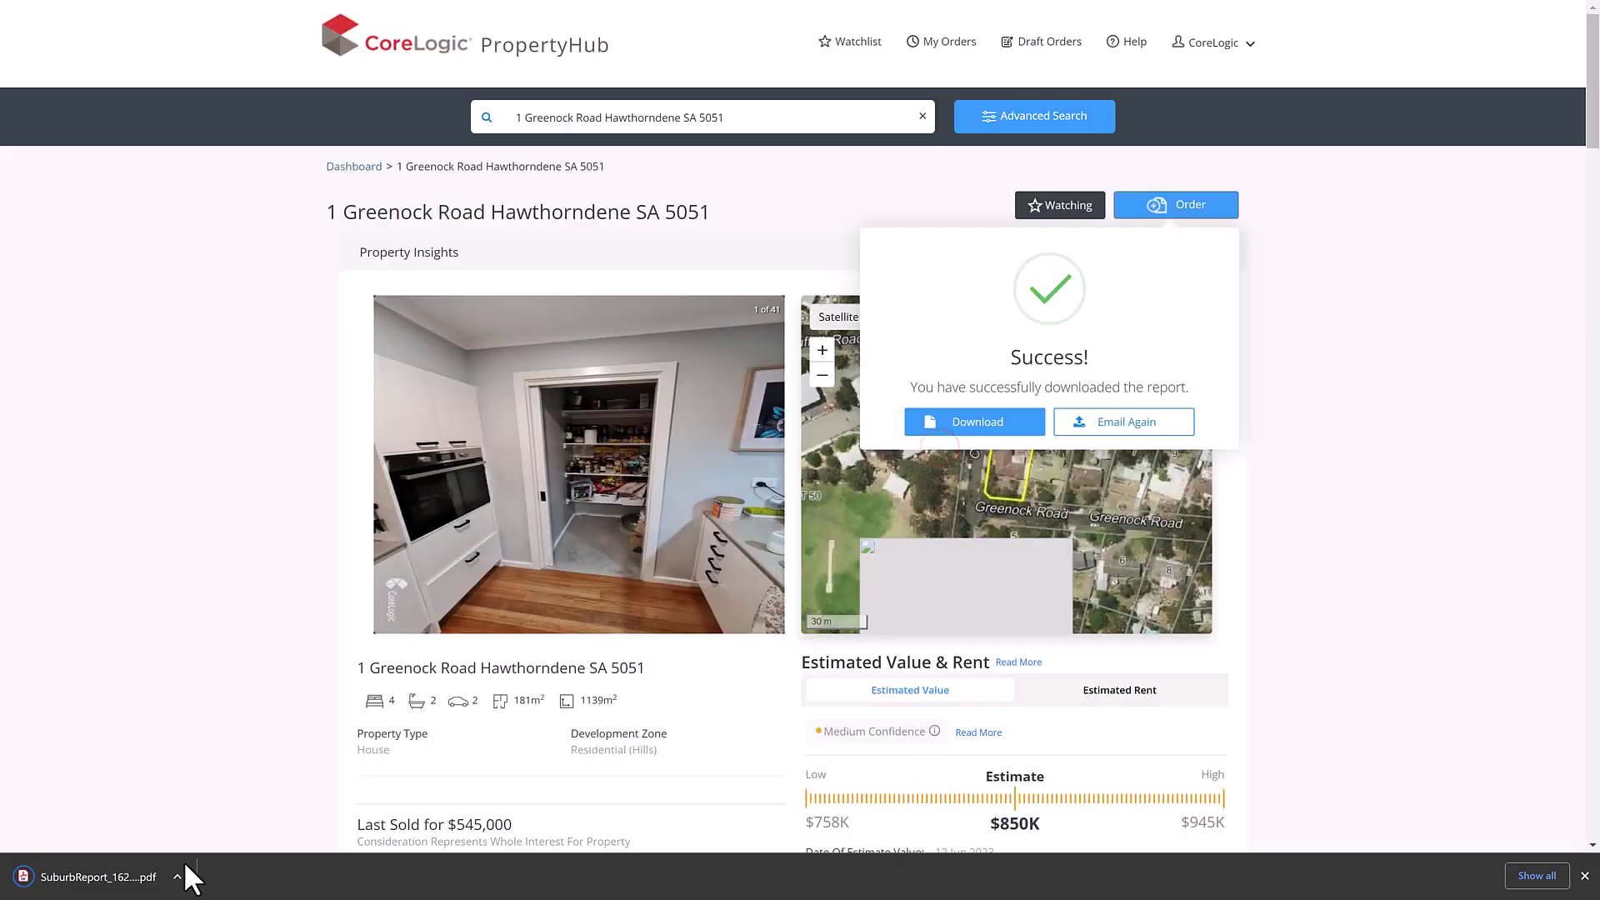
pyautogui.click(136, 879)
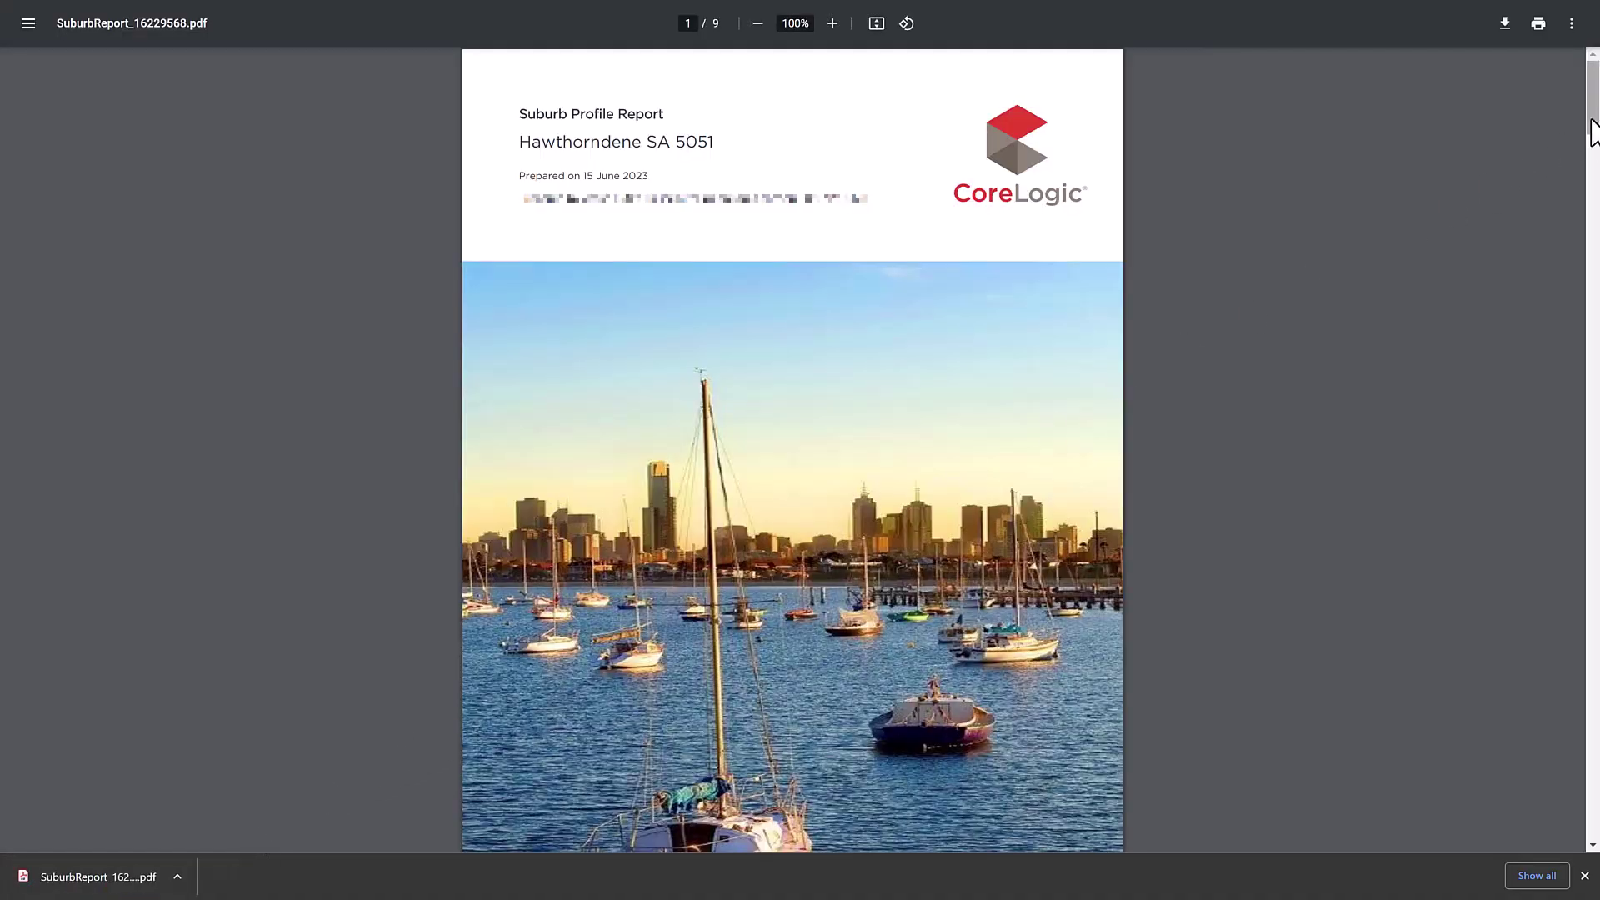
# - Scroll the 9-page Hawthorndene Suburb Profile Report through pages 2 and 3
pyautogui.moveTo(1590, 119); pyautogui.dragTo(1590, 191)
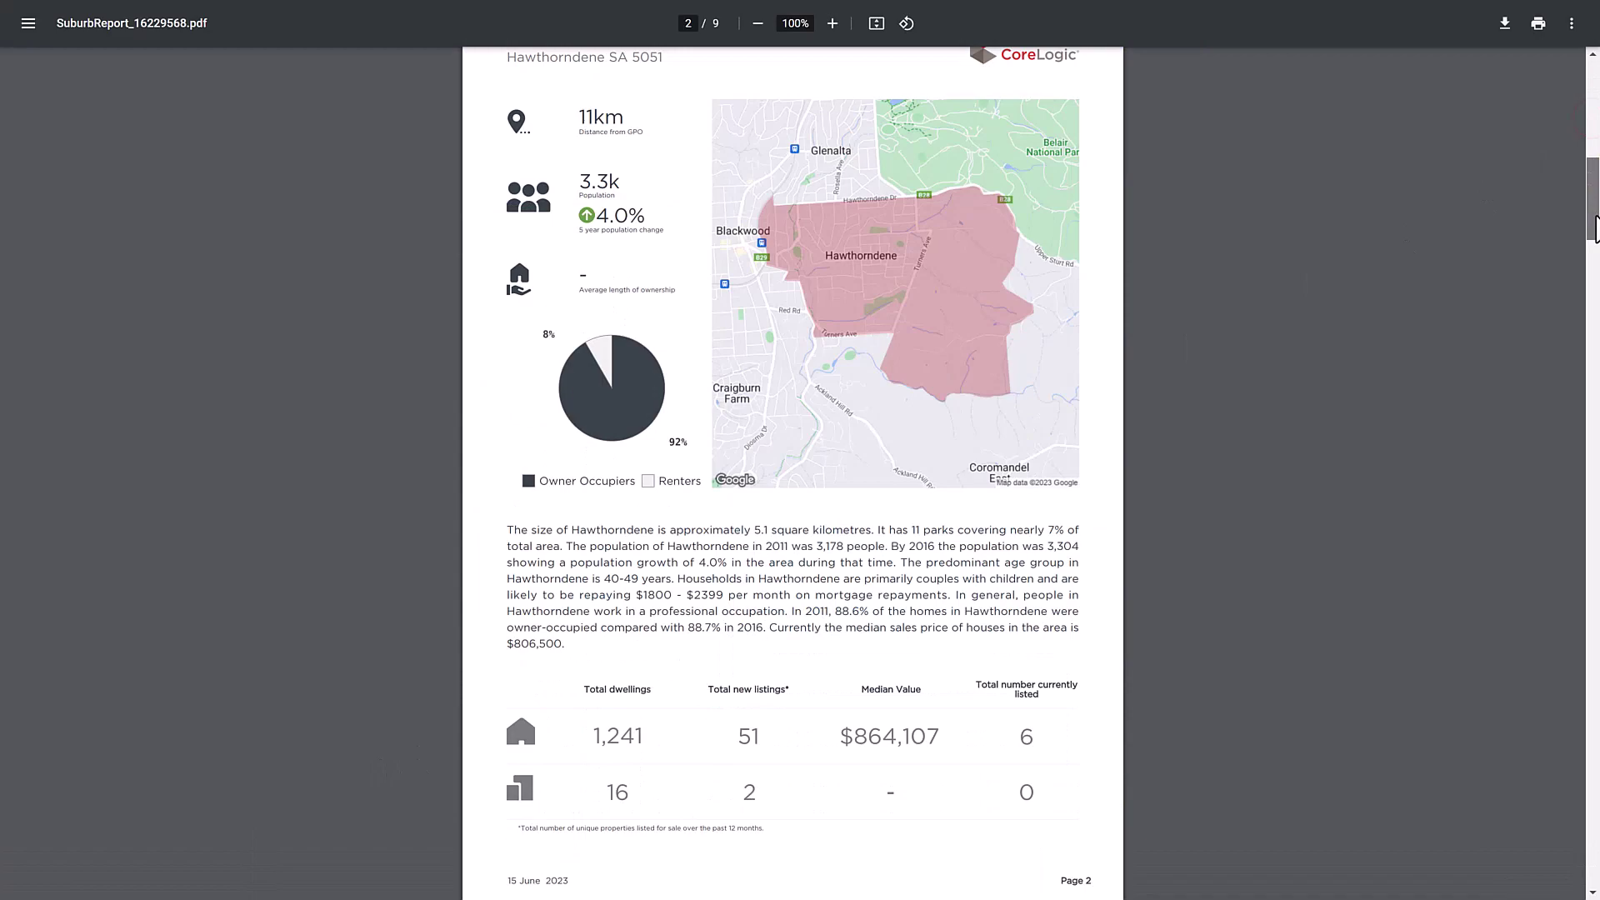
pyautogui.moveTo(1595, 229); pyautogui.dragTo(1546, 783)
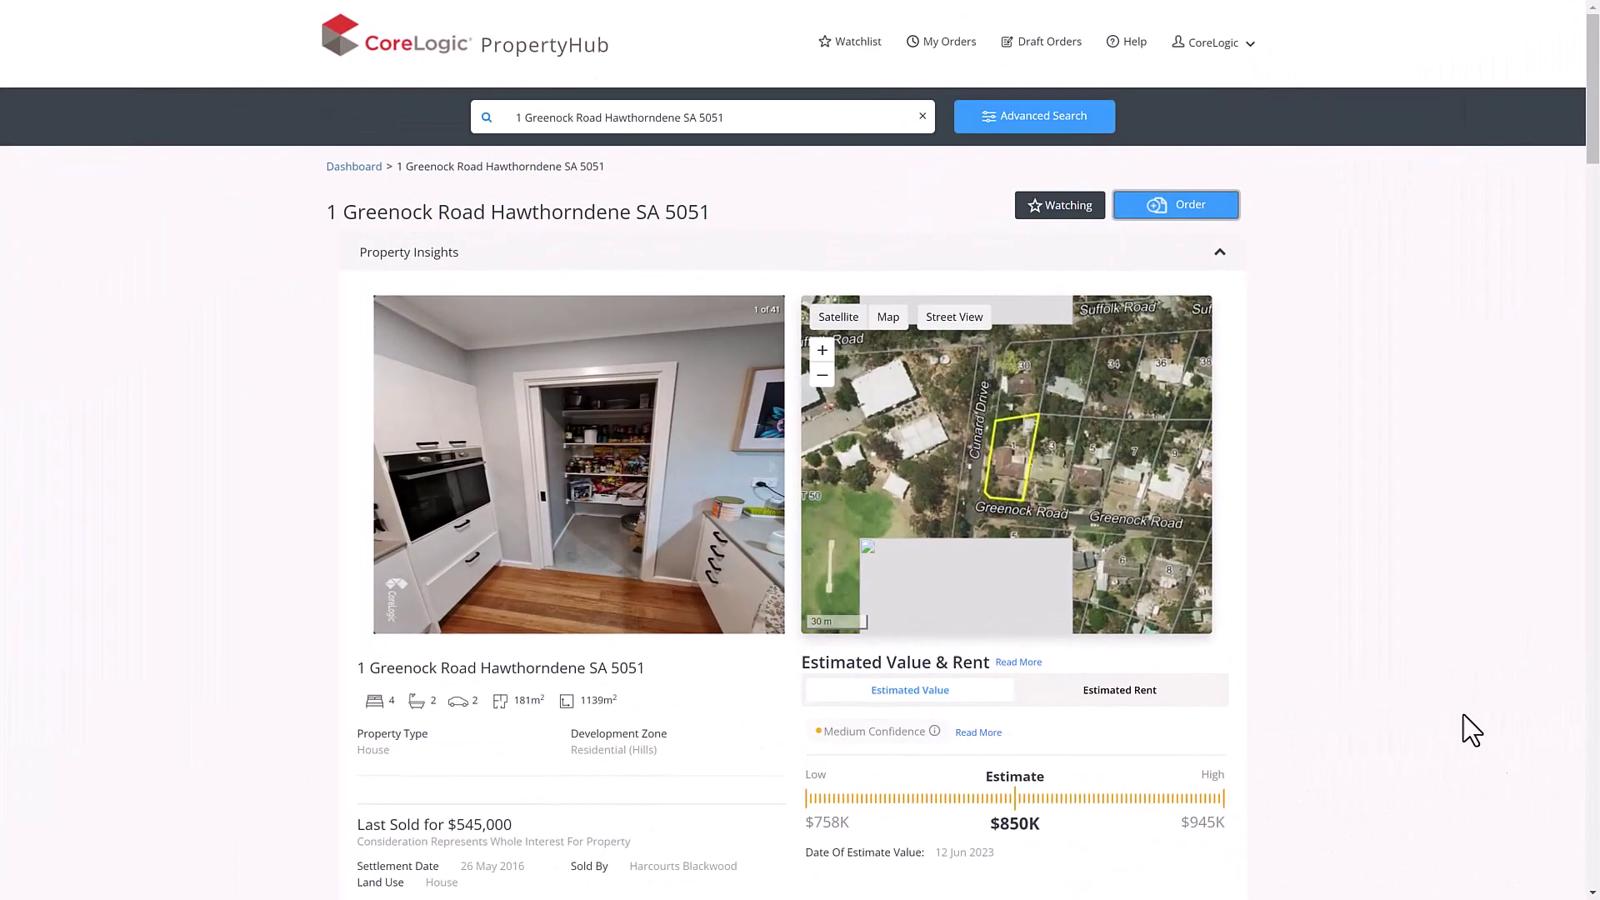
pyautogui.click(1125, 212)
pyautogui.click(1015, 308)
pyautogui.click(904, 531)
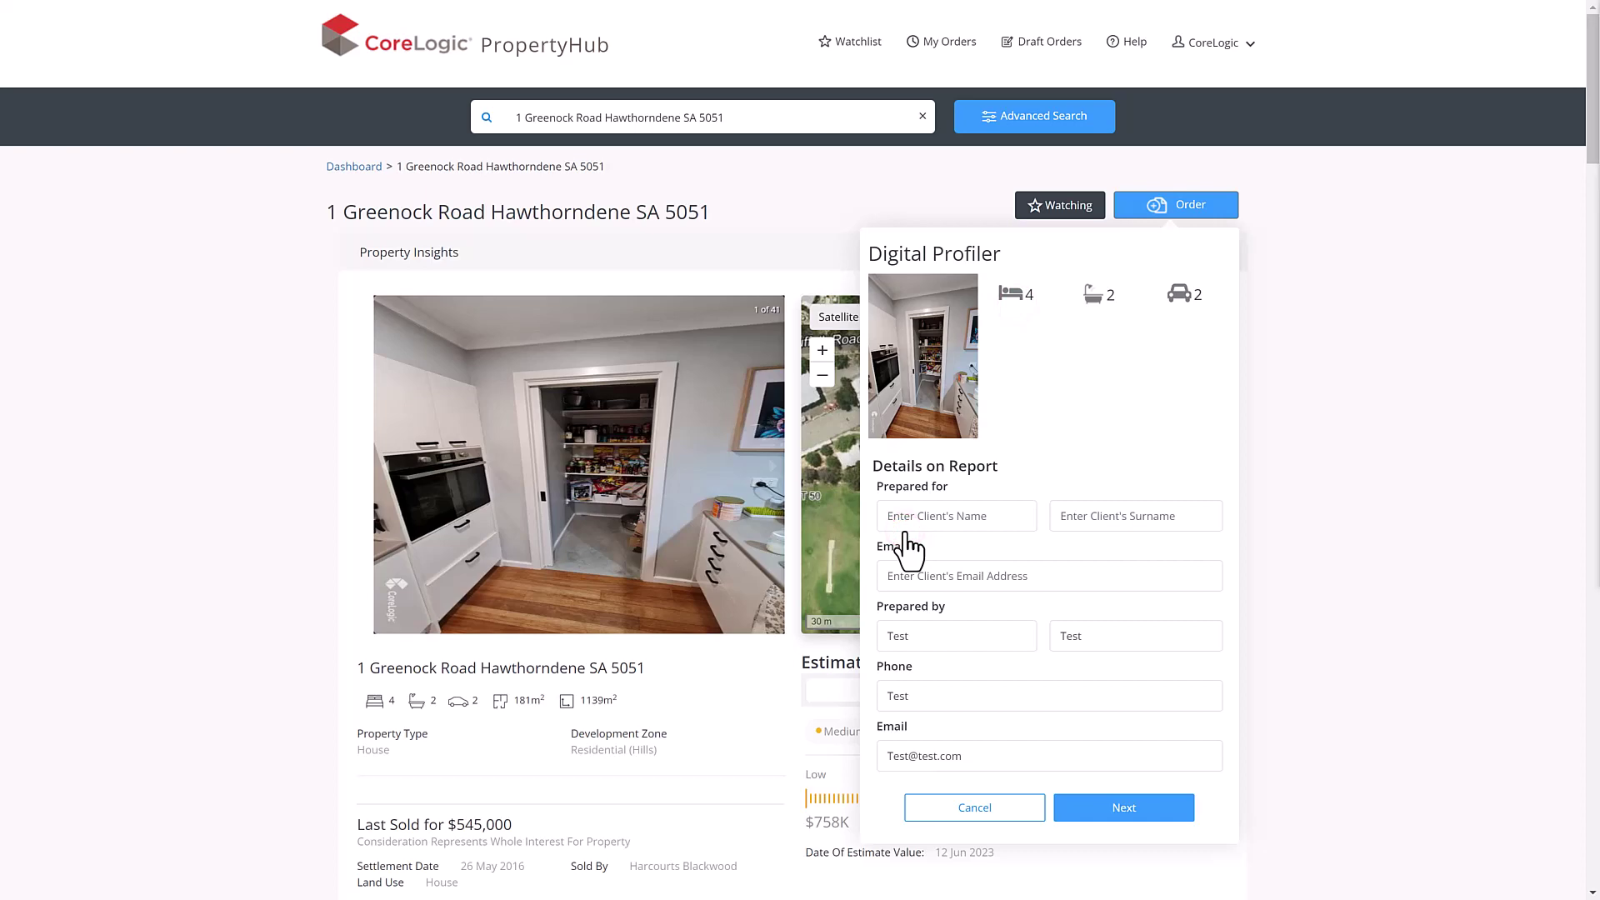
pyautogui.click(1125, 818)
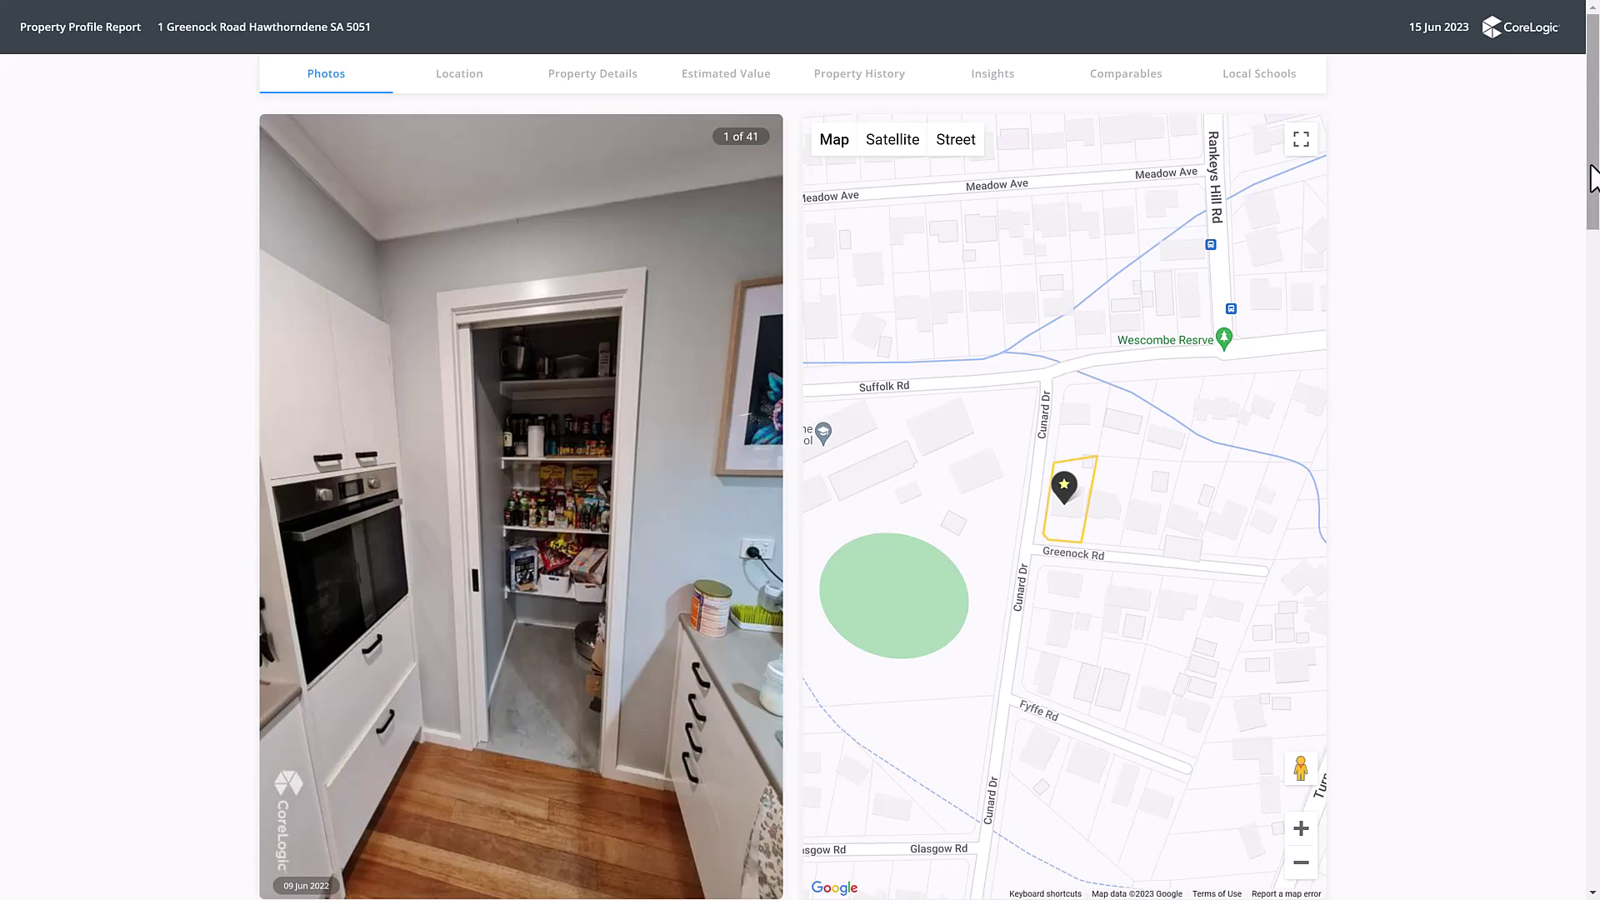
# - Chart Median Days on Market, Properties Sold, Vendor Discount and Median Rent, then filter history to For Sale
pyautogui.moveTo(1591, 177); pyautogui.dragTo(1593, 403)
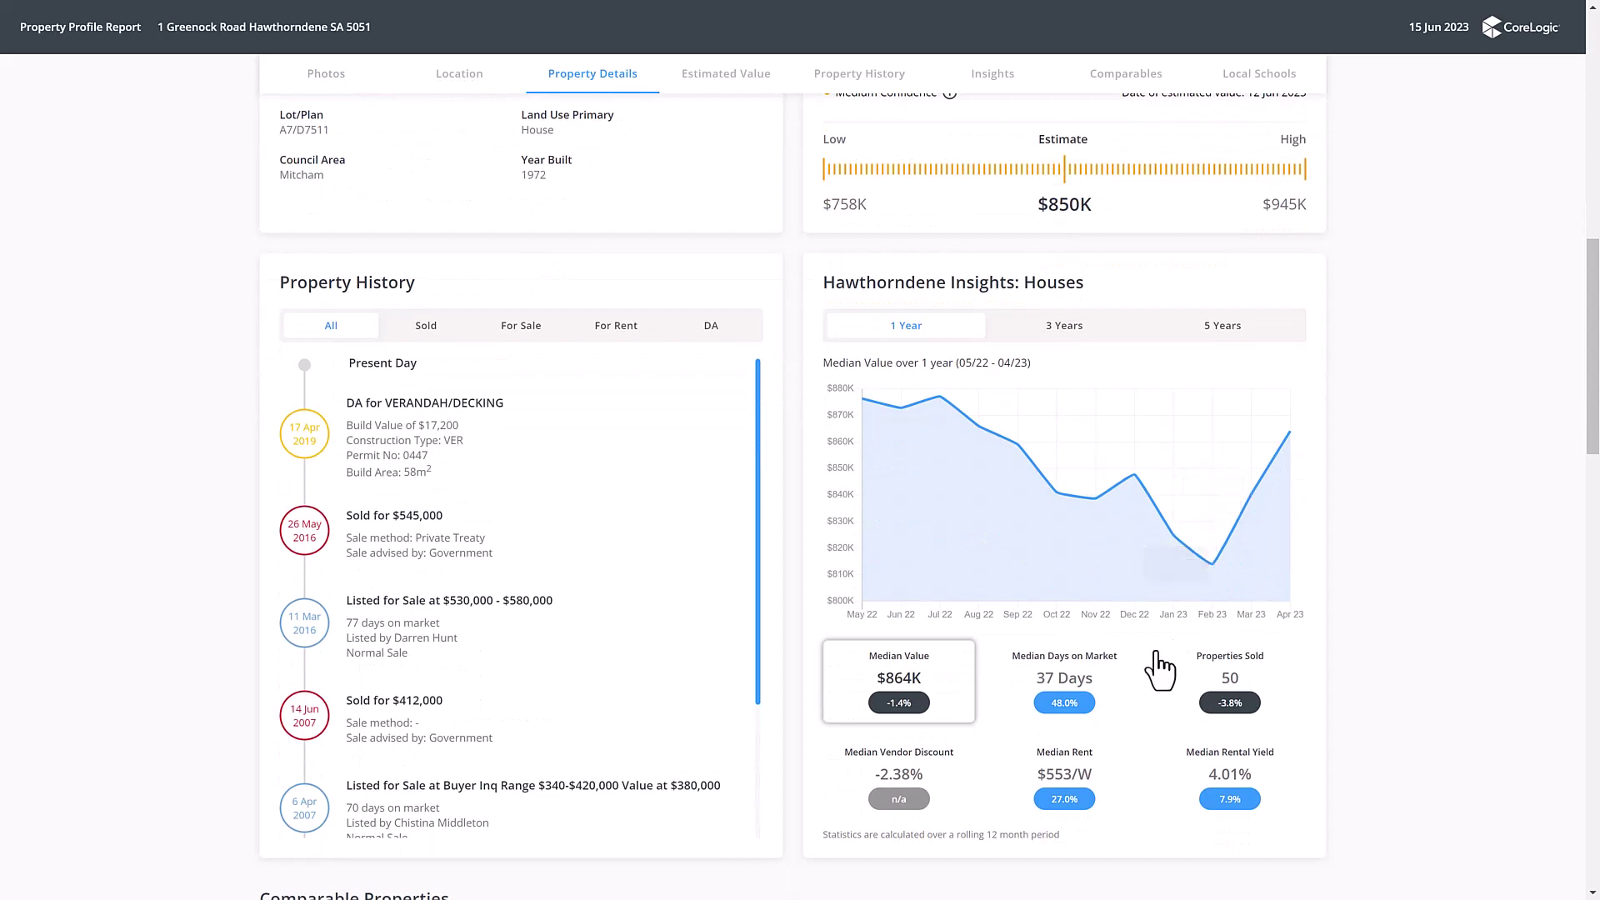
pyautogui.click(1100, 687)
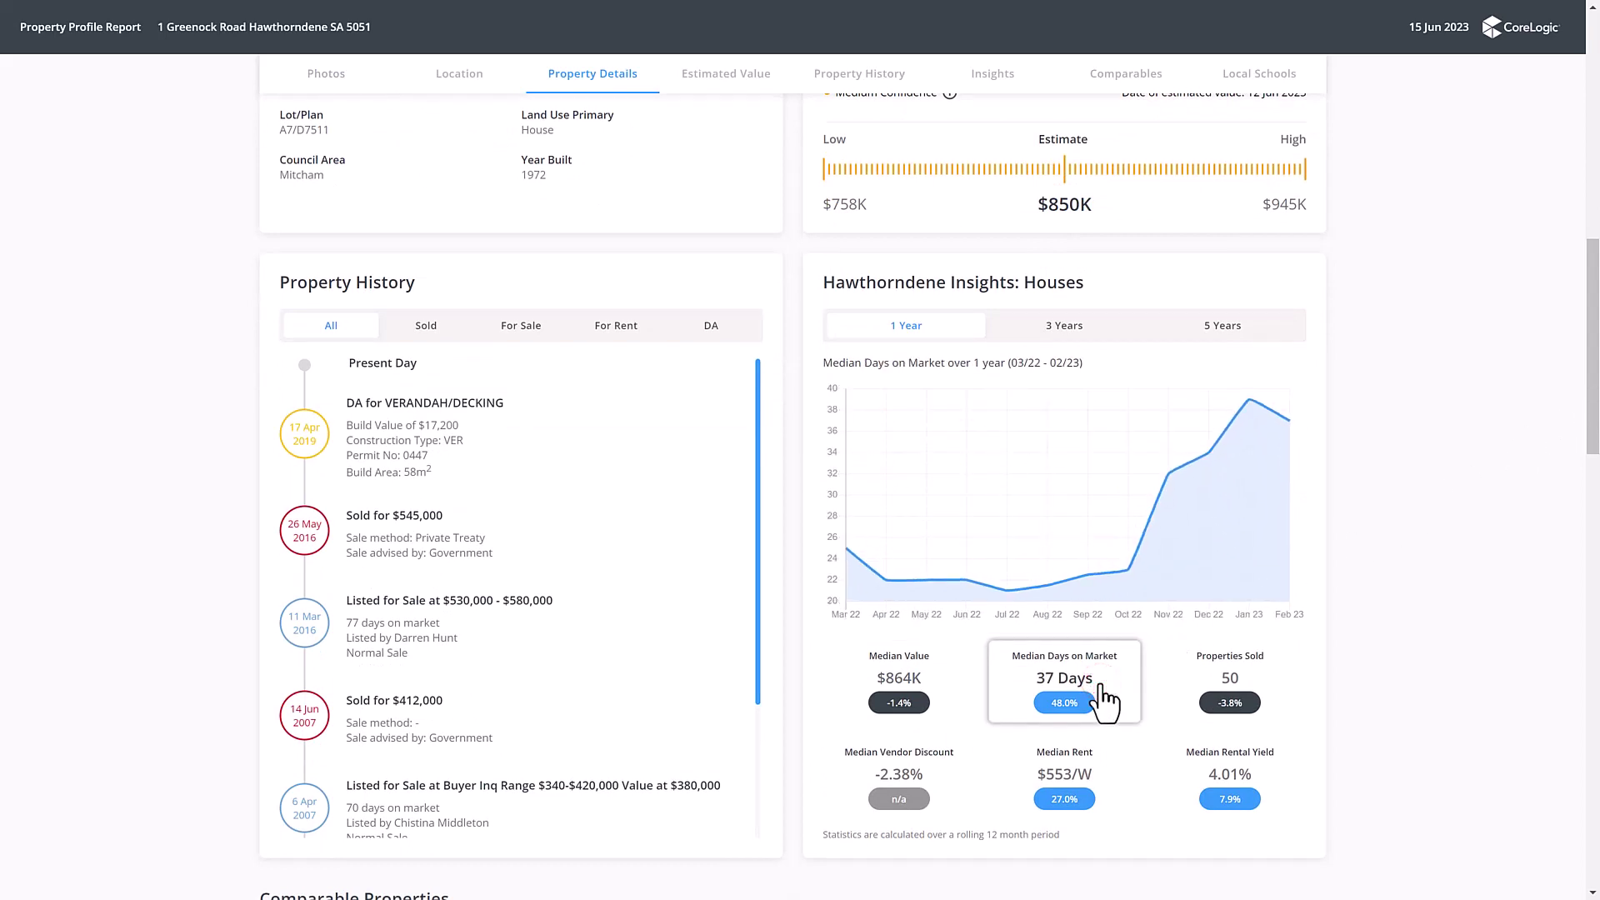
pyautogui.click(1266, 692)
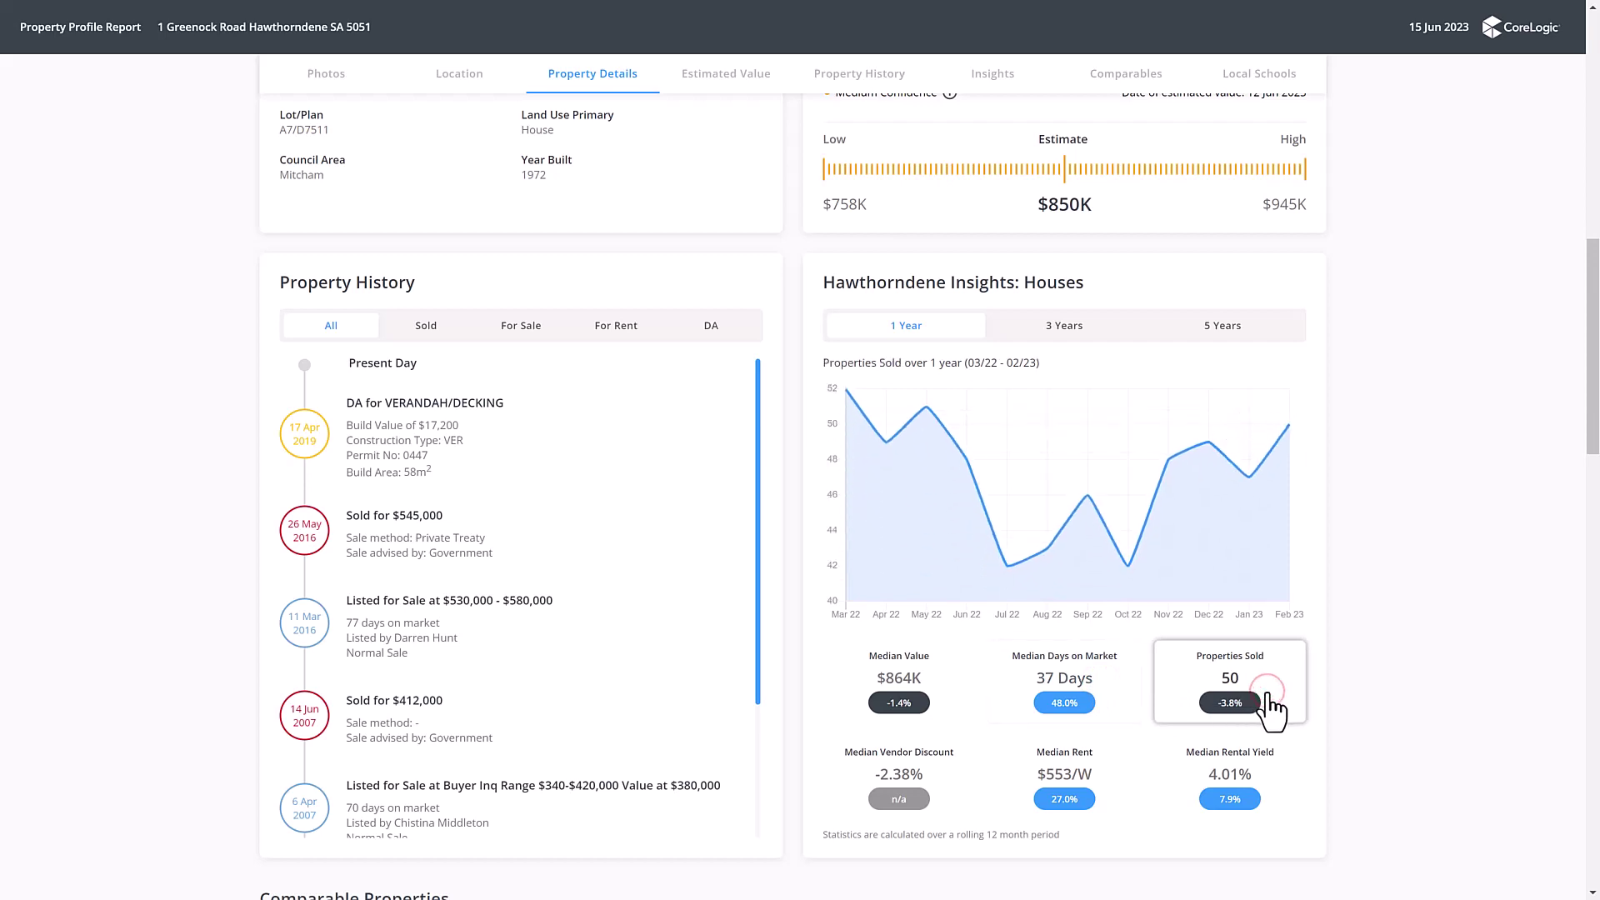
pyautogui.click(961, 783)
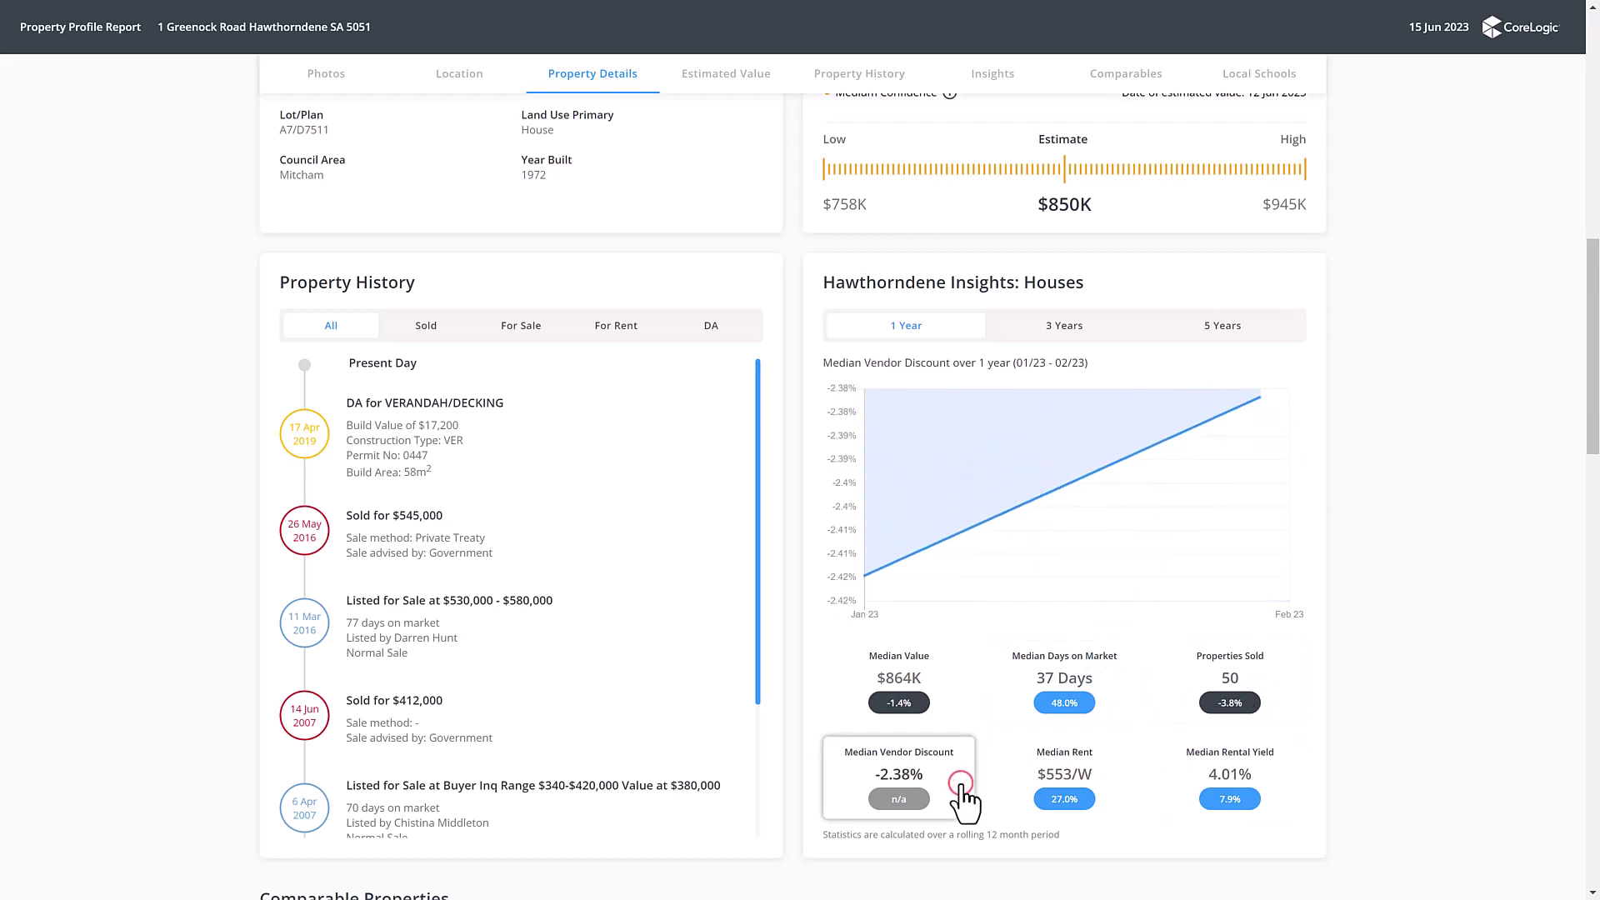
pyautogui.click(1111, 785)
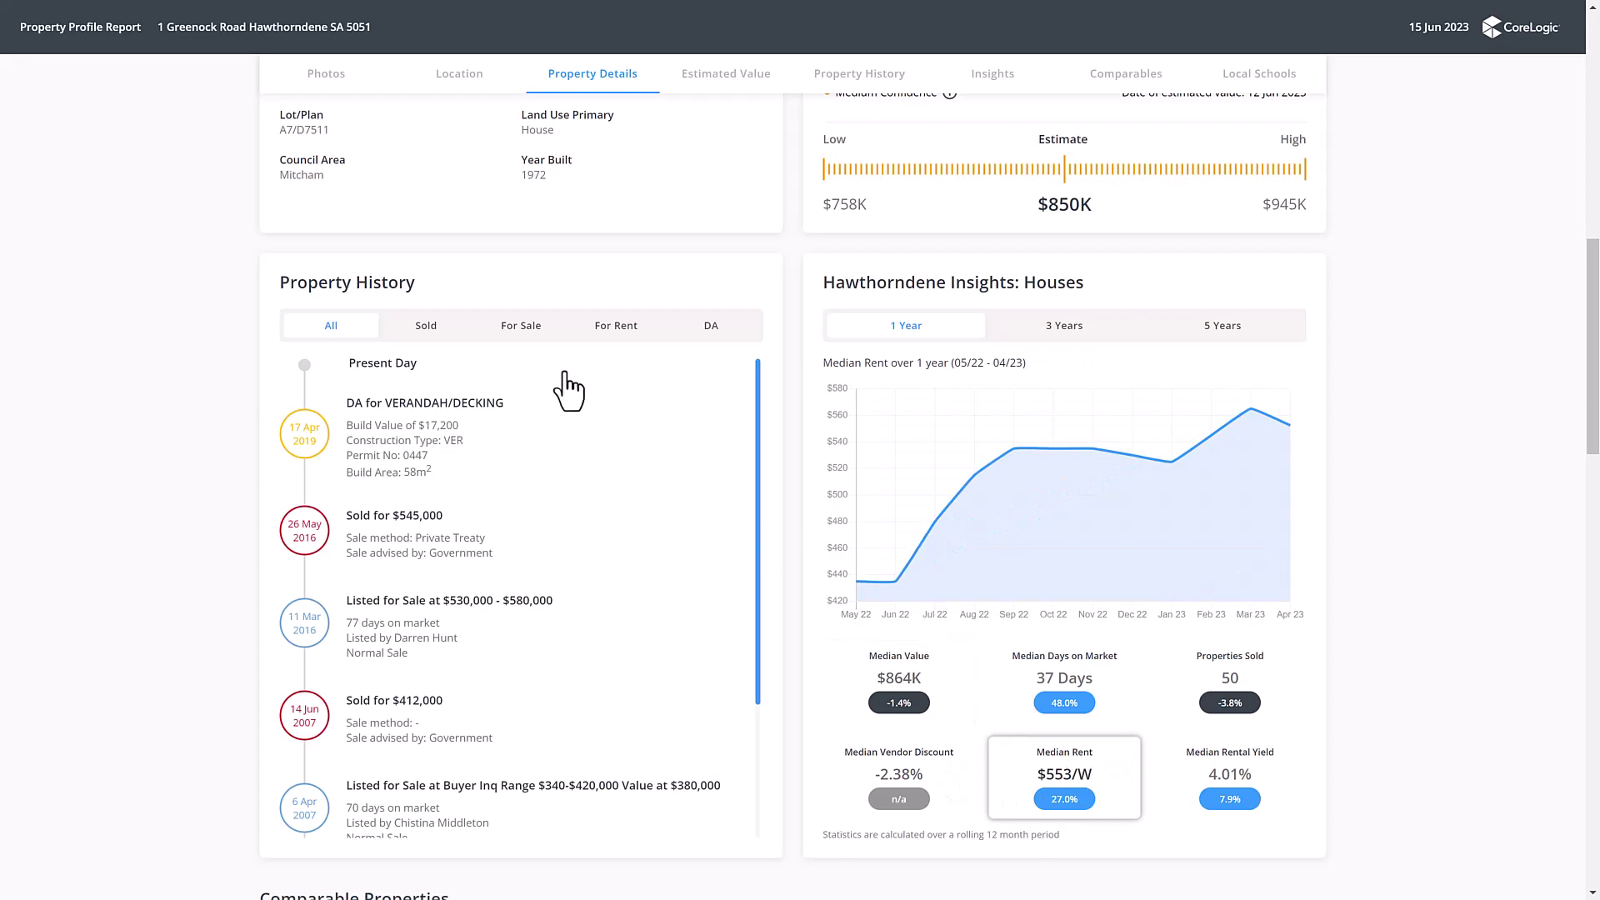
pyautogui.click(512, 332)
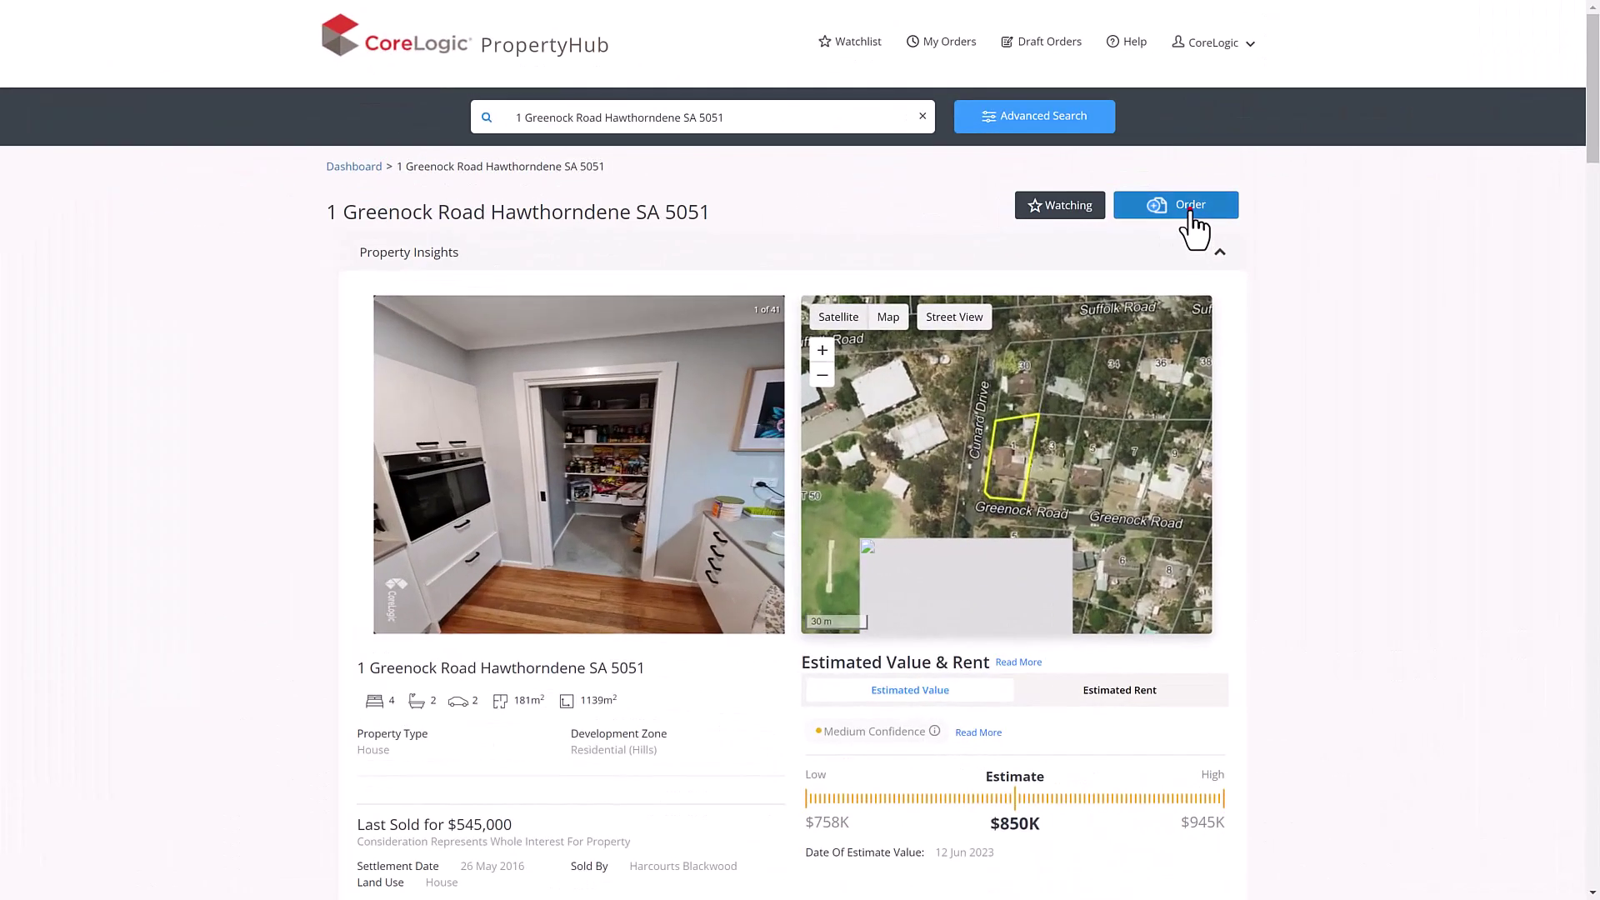
pyautogui.click(1191, 219)
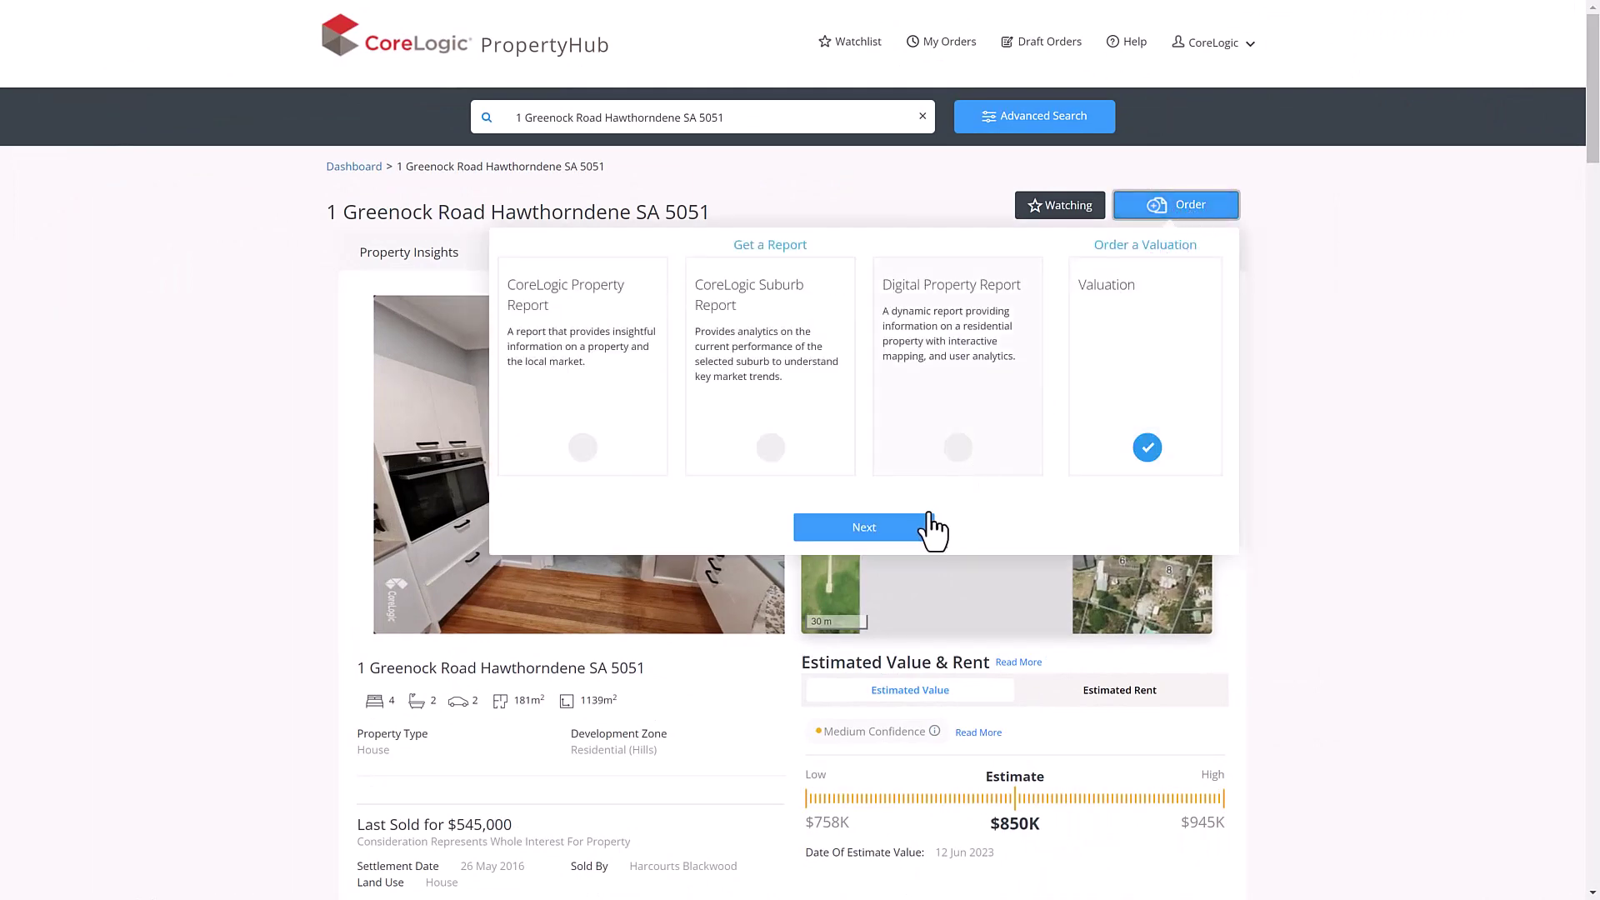
pyautogui.click(911, 533)
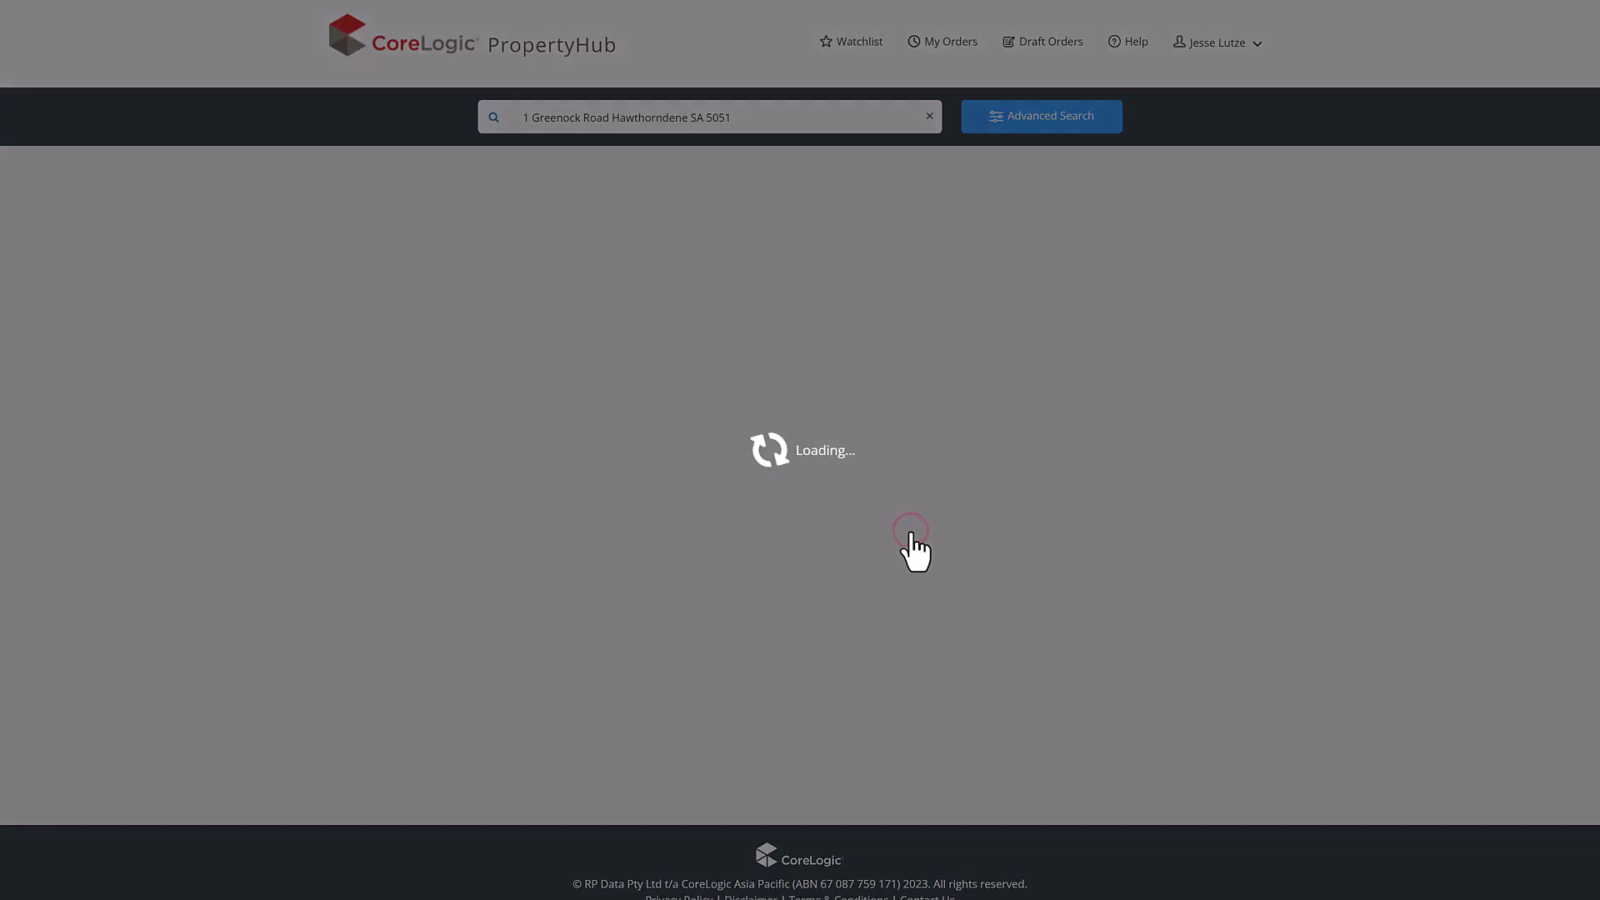